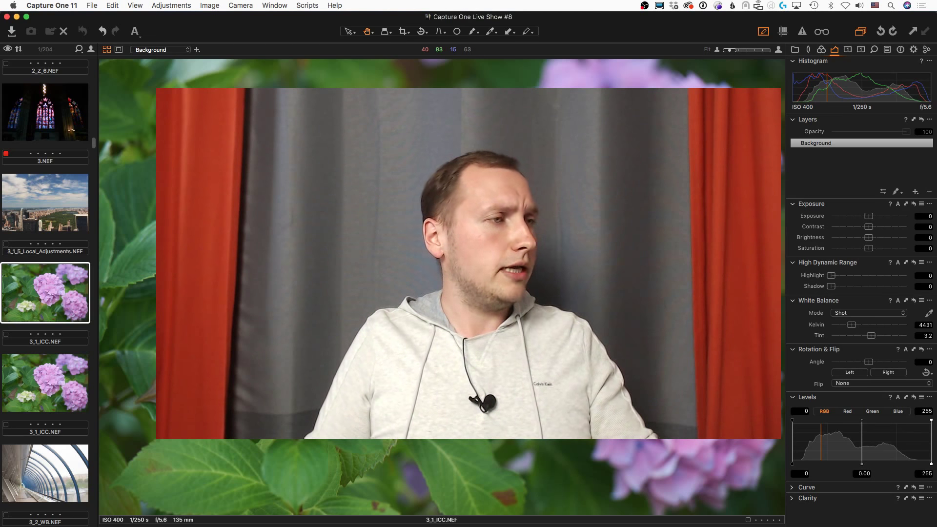
Step: Leave the default-adjusted hydrangea photo and switch to the Phase One Store checkout in Chrome
key(ctrl+alt+z)
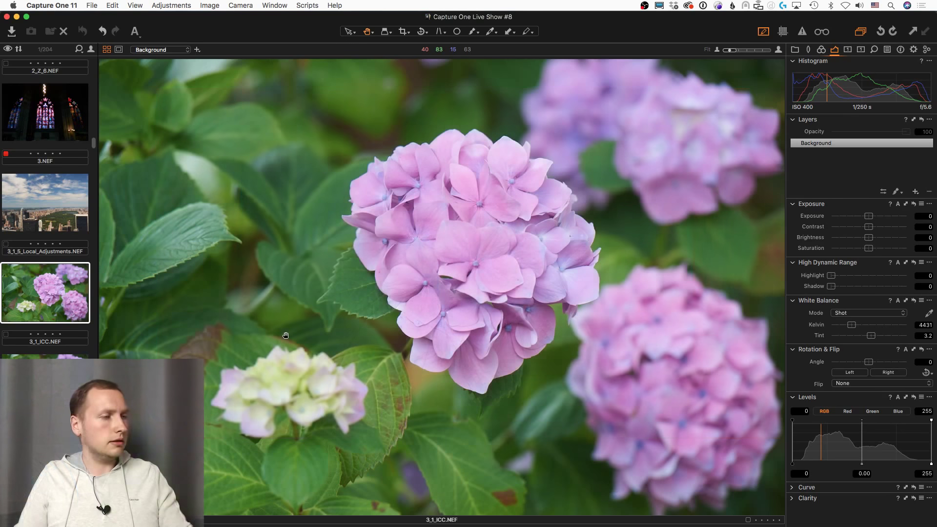
key(super+Tab)
key(super+Tab)
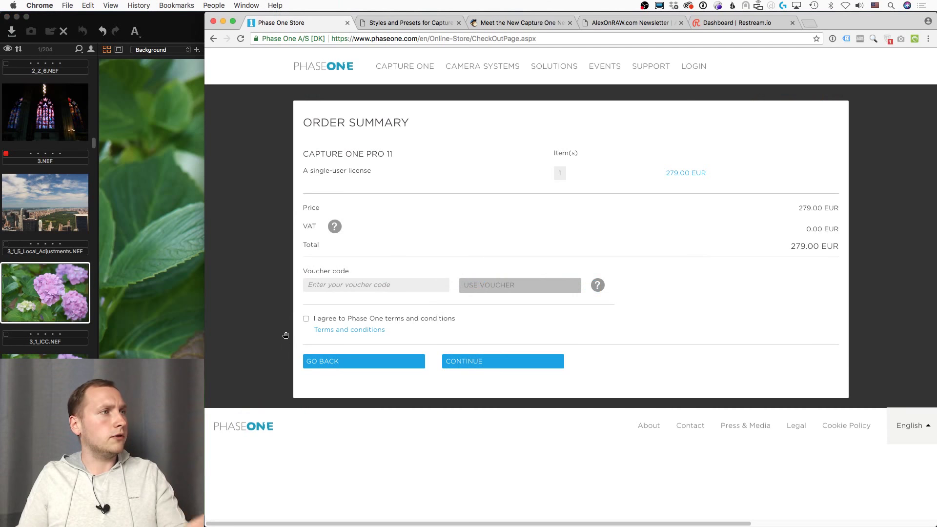
Step: Apply the voucher code to drop Capture One Pro 11 to 251.00 EUR, then go to 1Styles.pro
click(415, 287)
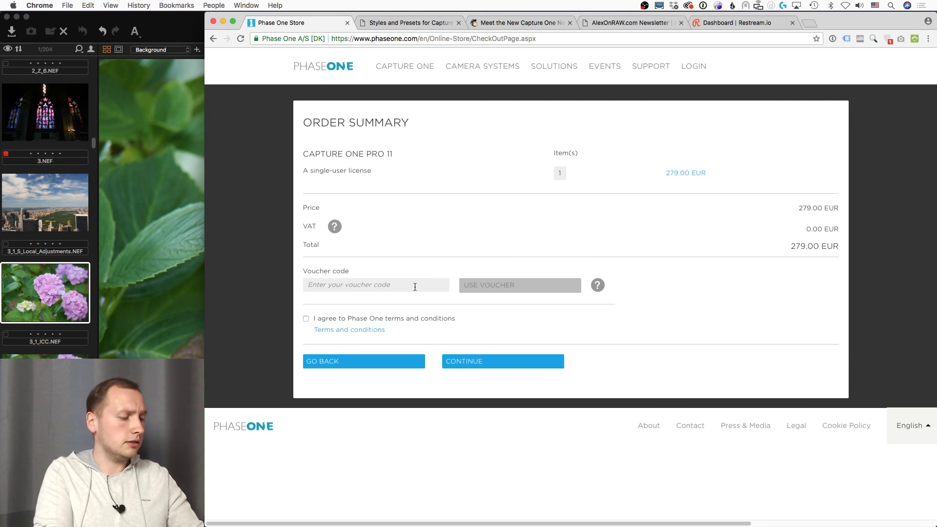
text(AM)
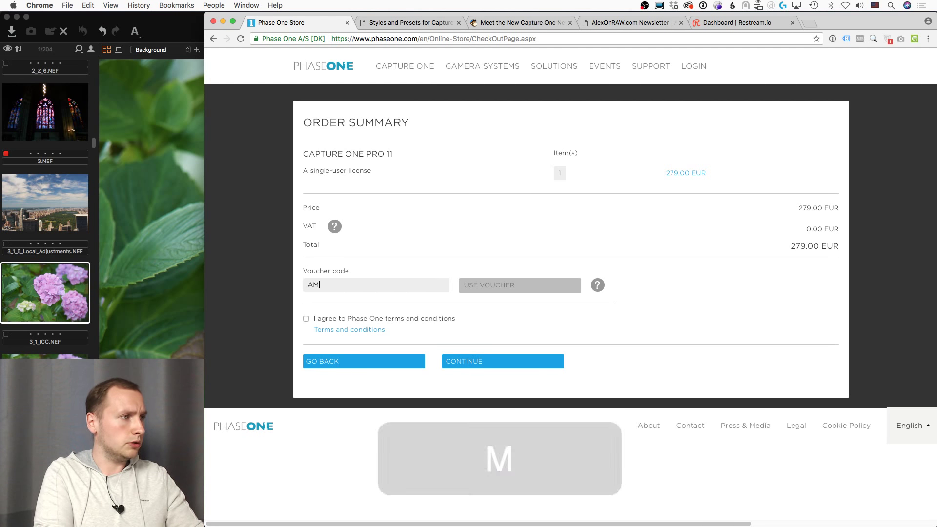
text(BC)
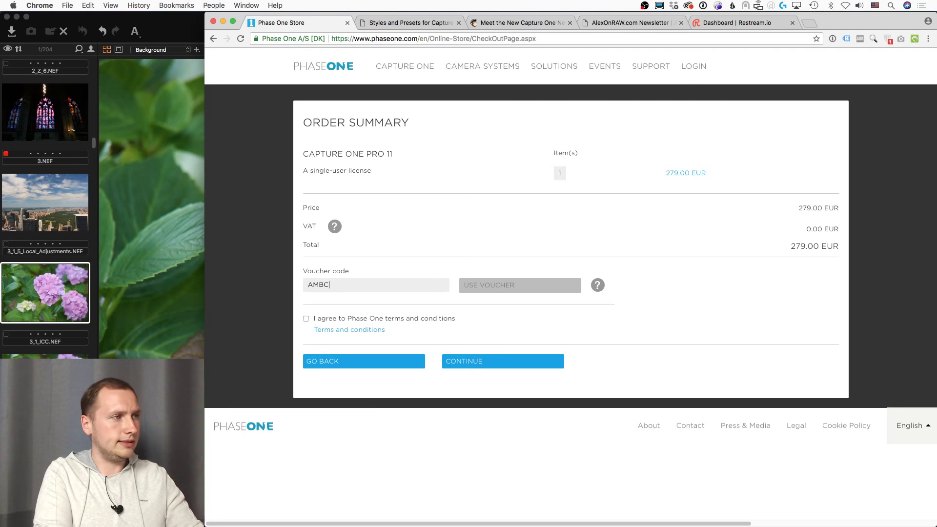
text(1BLOG)
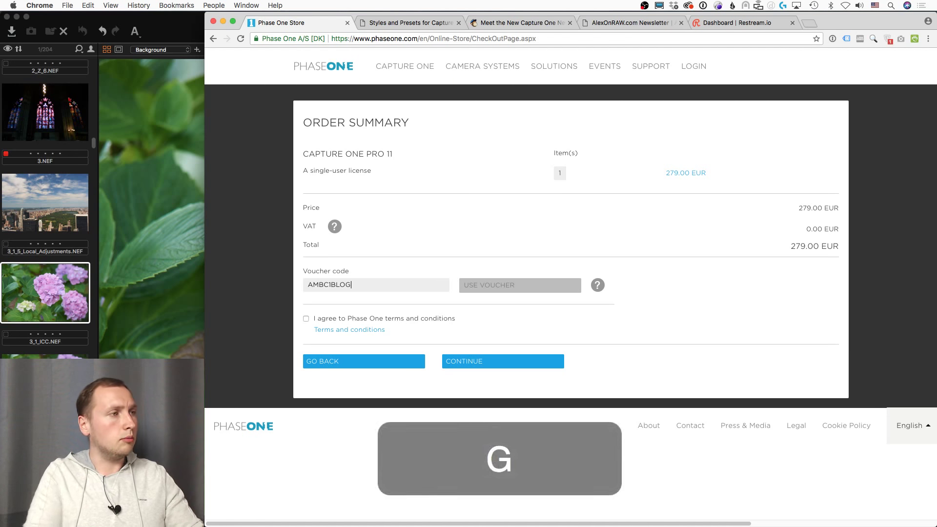
click(487, 288)
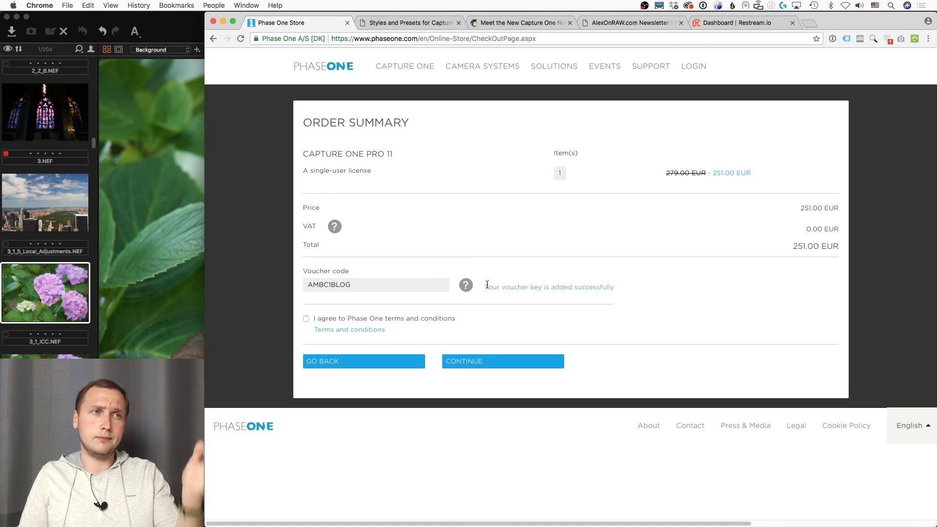
click(423, 24)
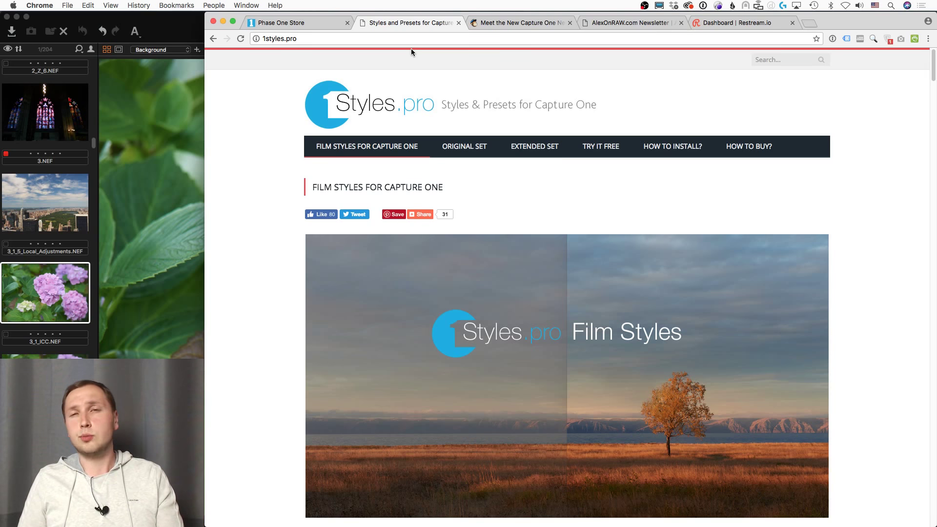
Step: Load 1styles.pro/try/ for the 12 free Film Styles, then move to the newsletter tab
click(411, 35)
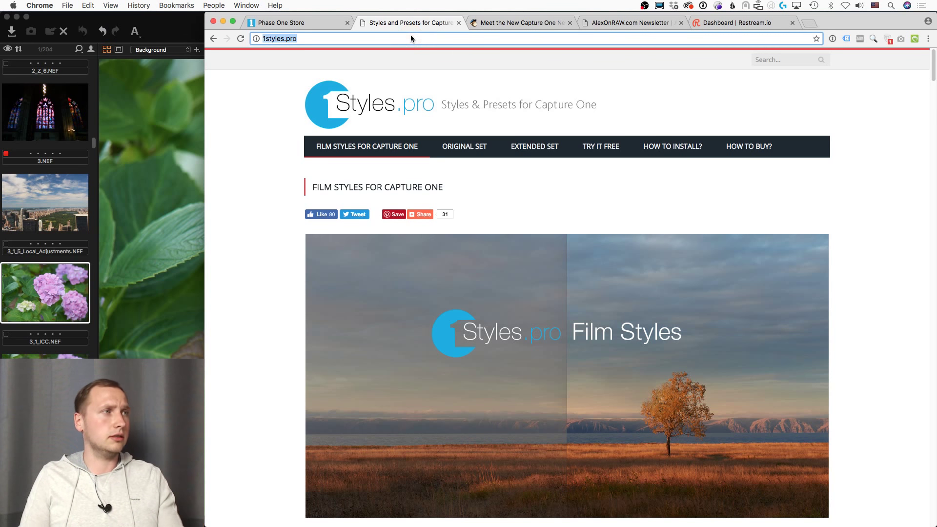
key(Right)
text(/)
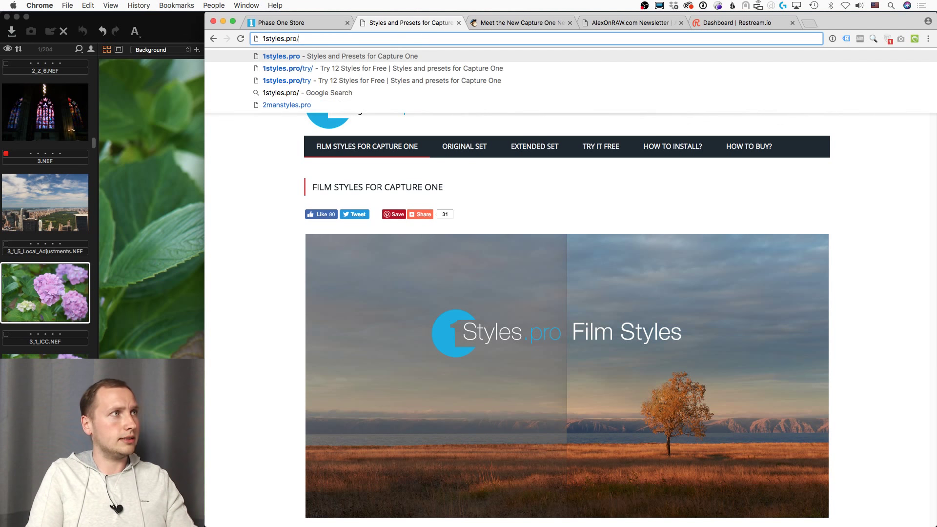
text(try/)
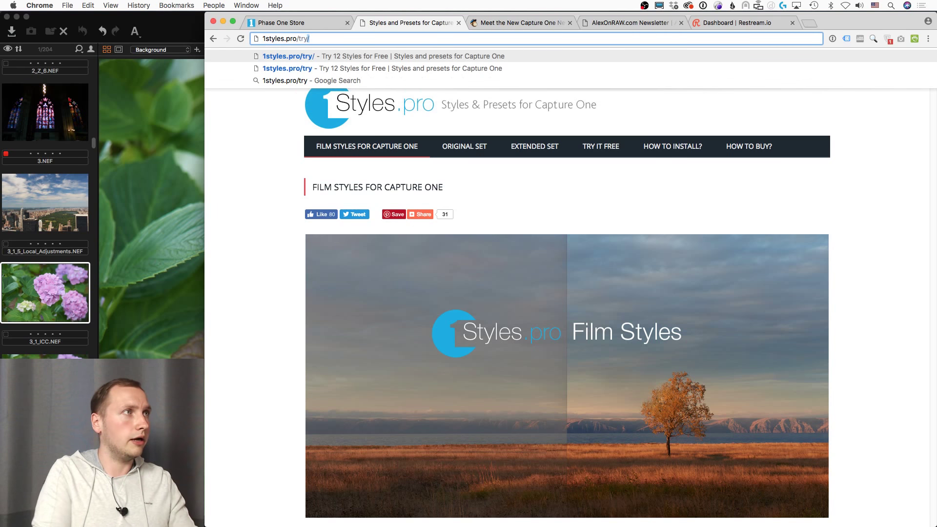
key(Return)
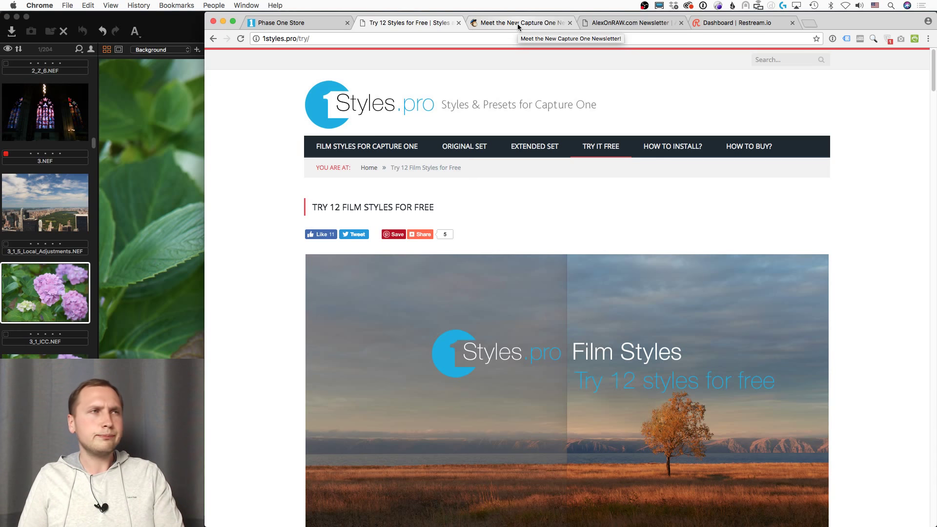
click(519, 25)
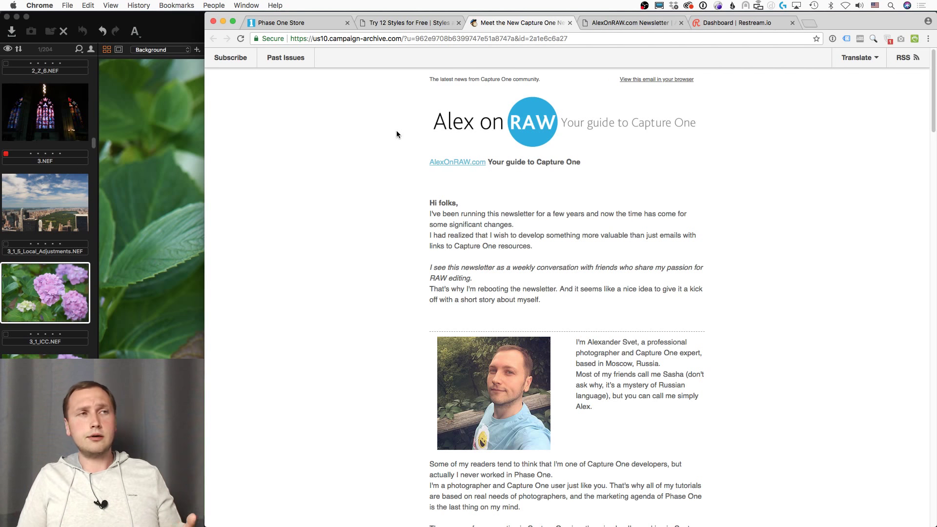
Step: Scroll the Alex on RAW newsletter down to its What to Read recommendations
scroll(393, 142, down, 1)
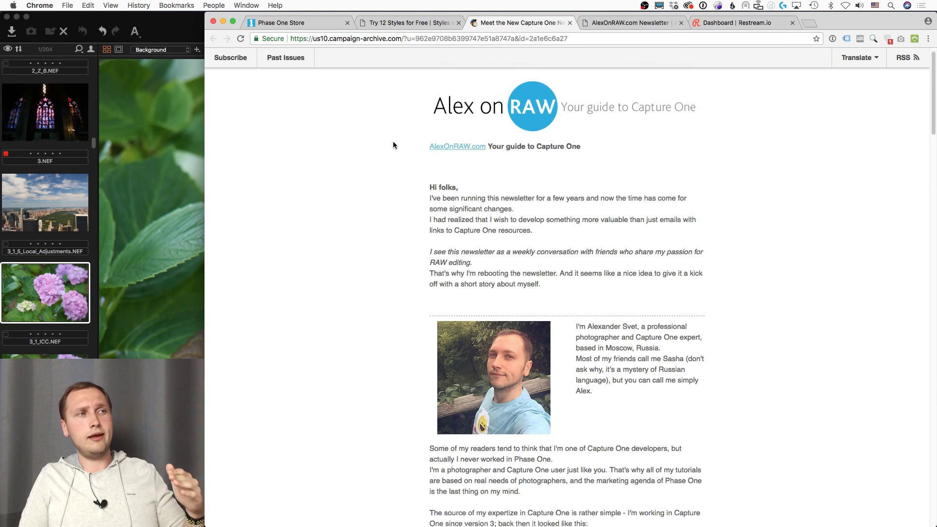
scroll(394, 145, down, 5)
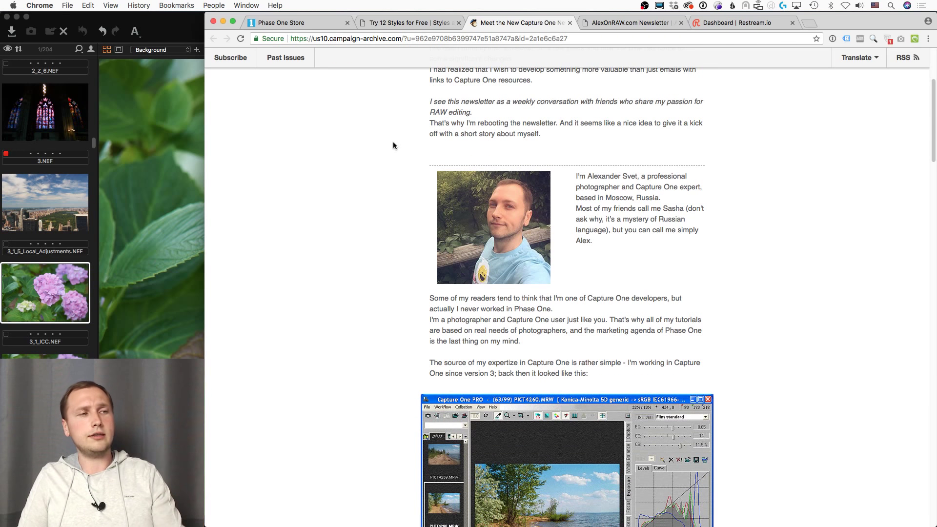
scroll(395, 145, up, 3)
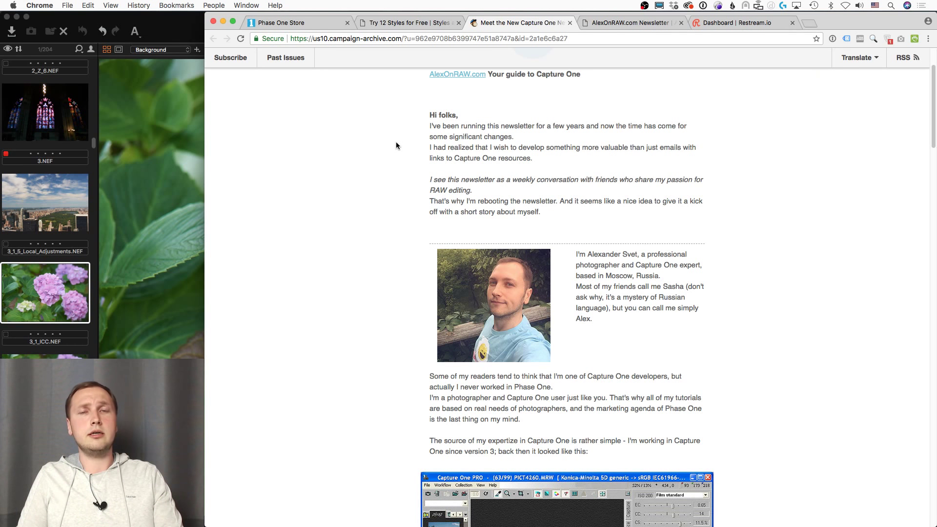
scroll(397, 145, down, 15)
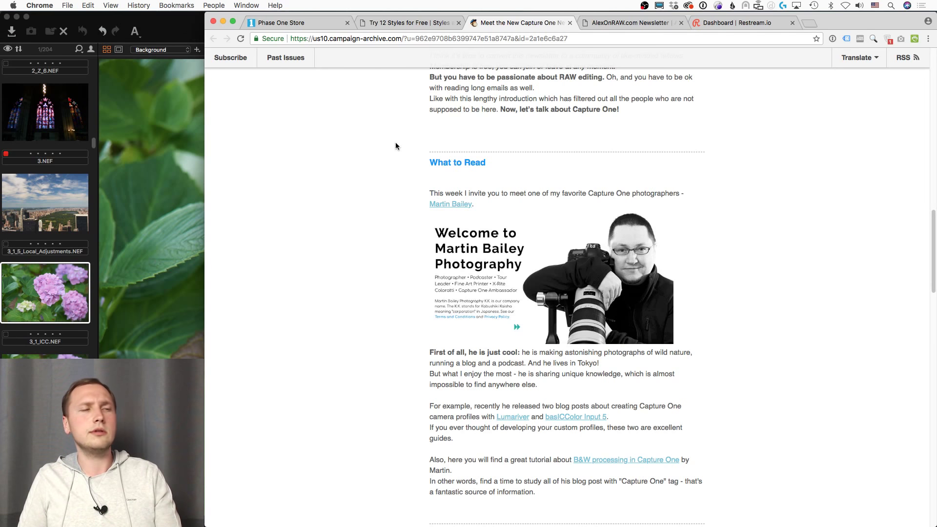
scroll(396, 145, down, 3)
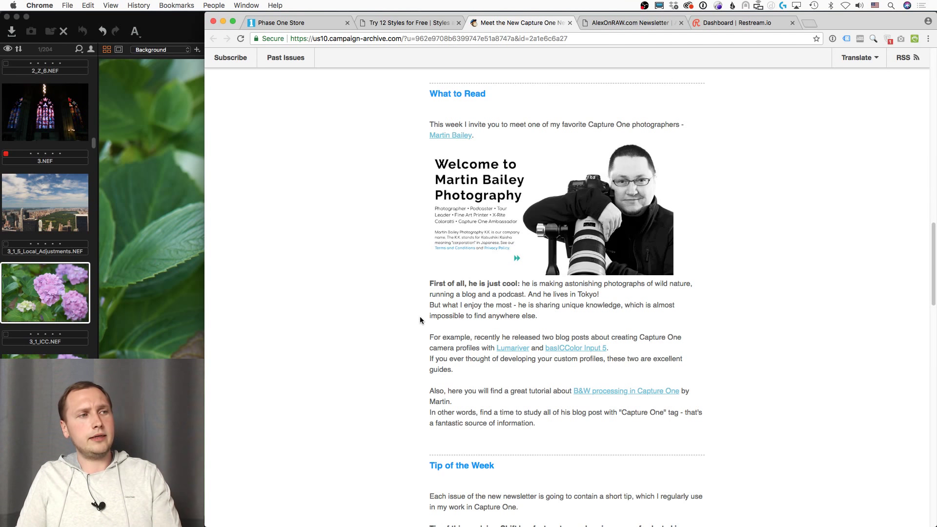
scroll(420, 318, down, 1)
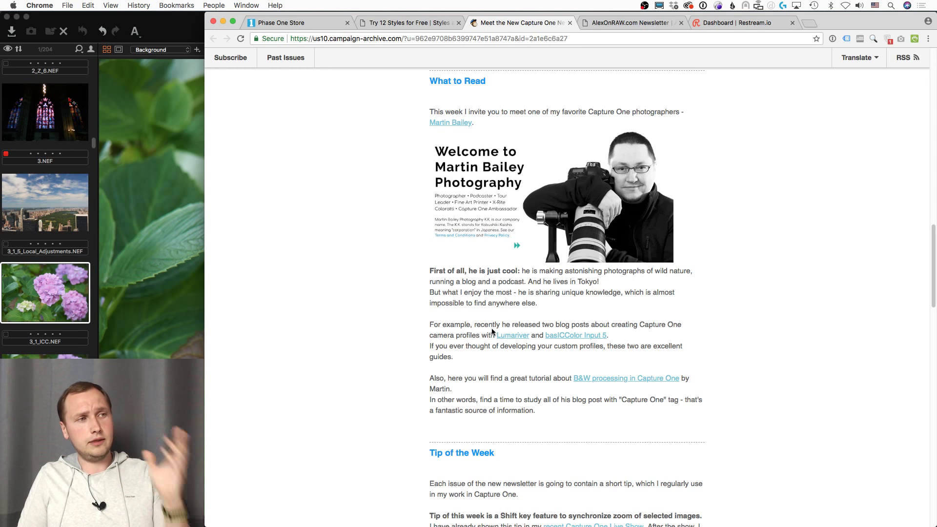
Step: Open the Lumariver and basICColor profile posts in new tabs, view the Lumariver video, then return
super+click(513, 337)
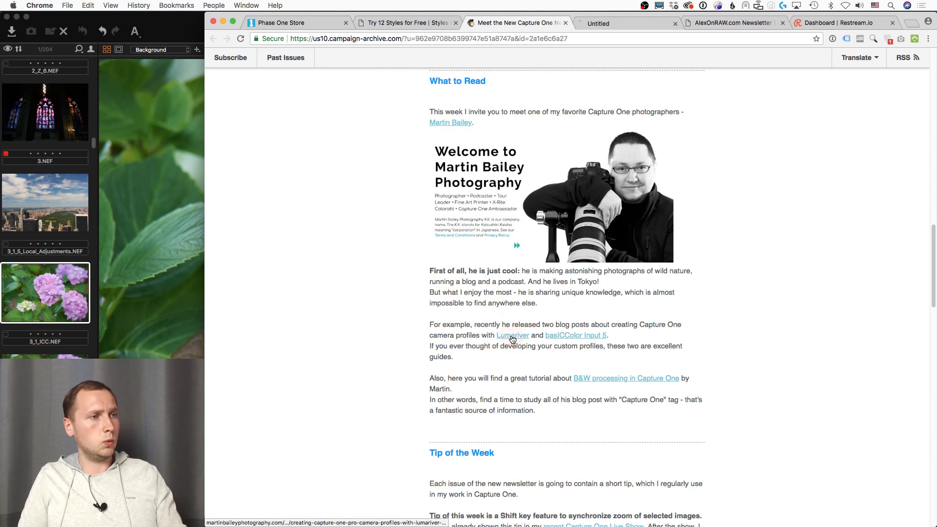
super+click(569, 337)
click(584, 20)
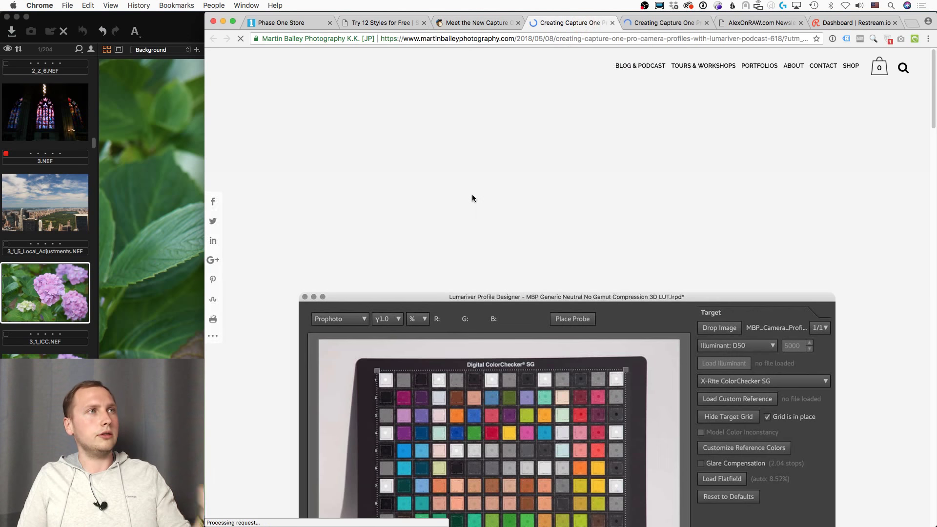
scroll(365, 221, down, 4)
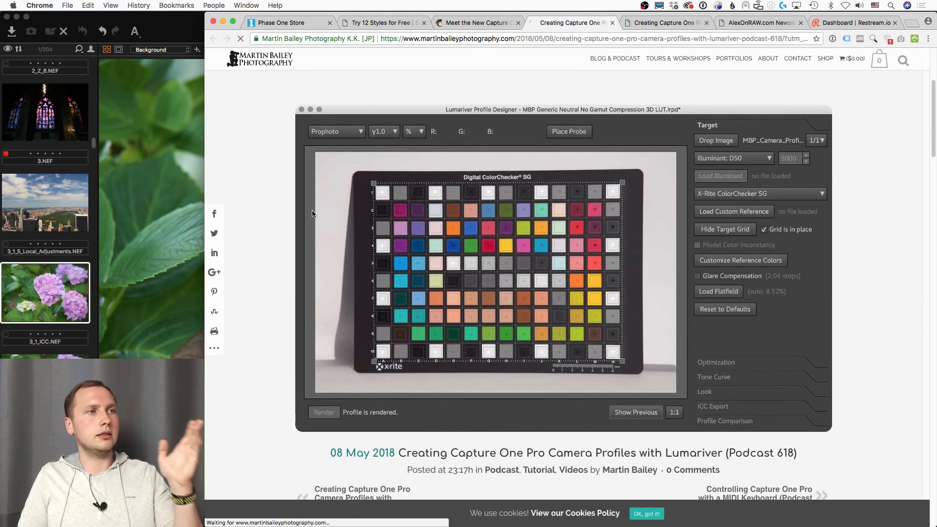
scroll(323, 207, down, 10)
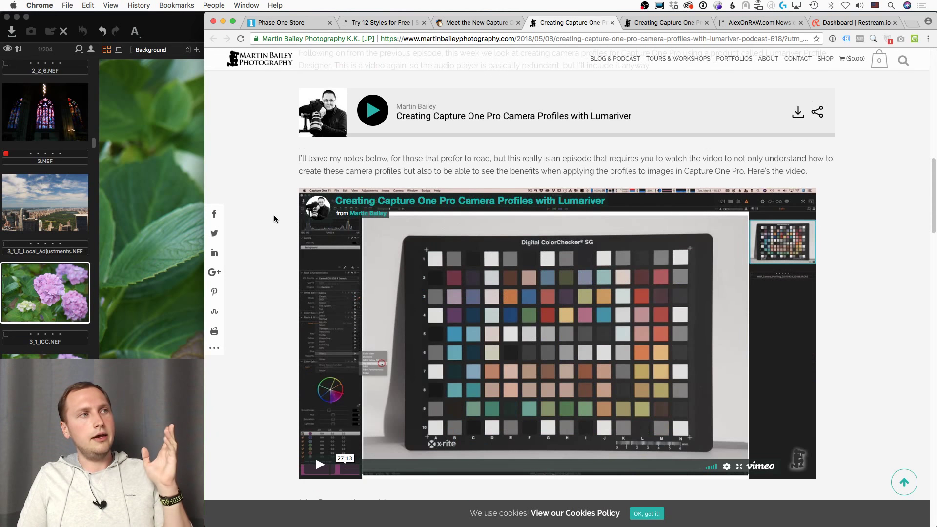
scroll(289, 212, down, 1)
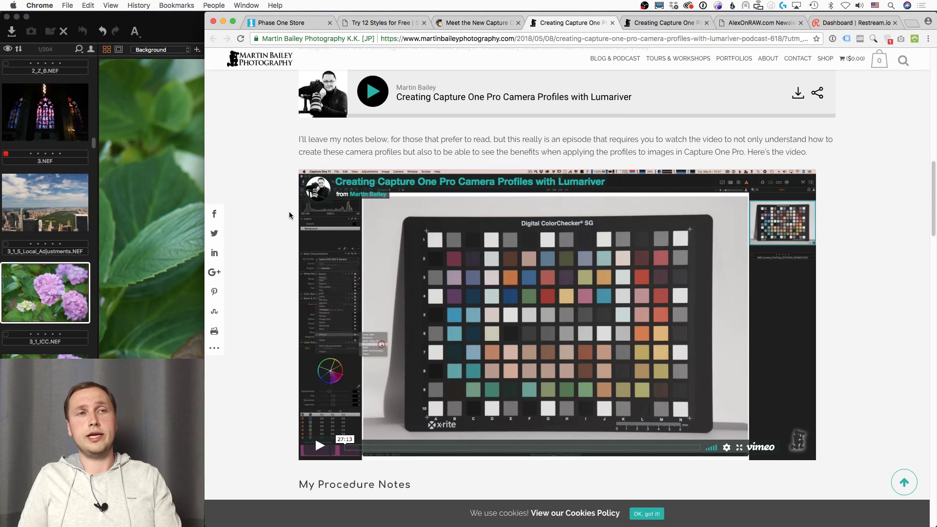
click(483, 23)
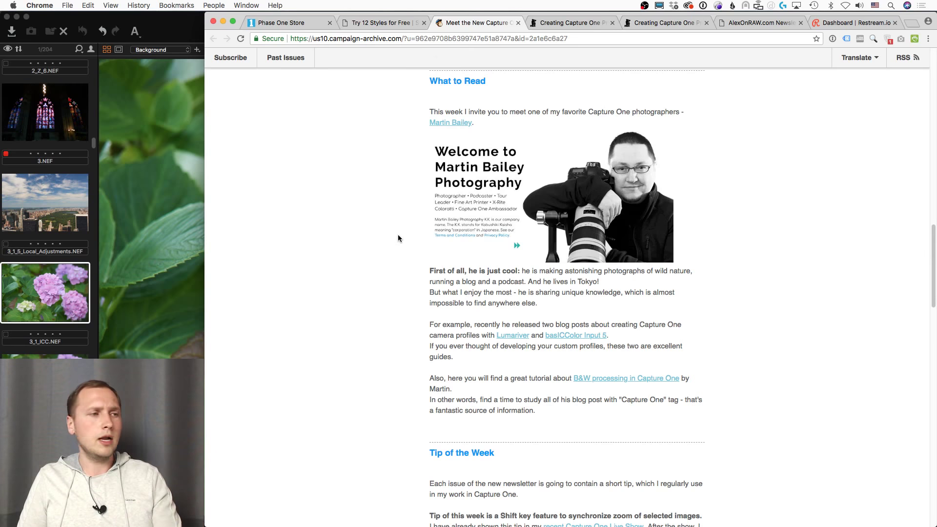
Step: Scroll down to the Tip of the Week on syncing zoom across selected images with Shift
scroll(398, 238, down, 10)
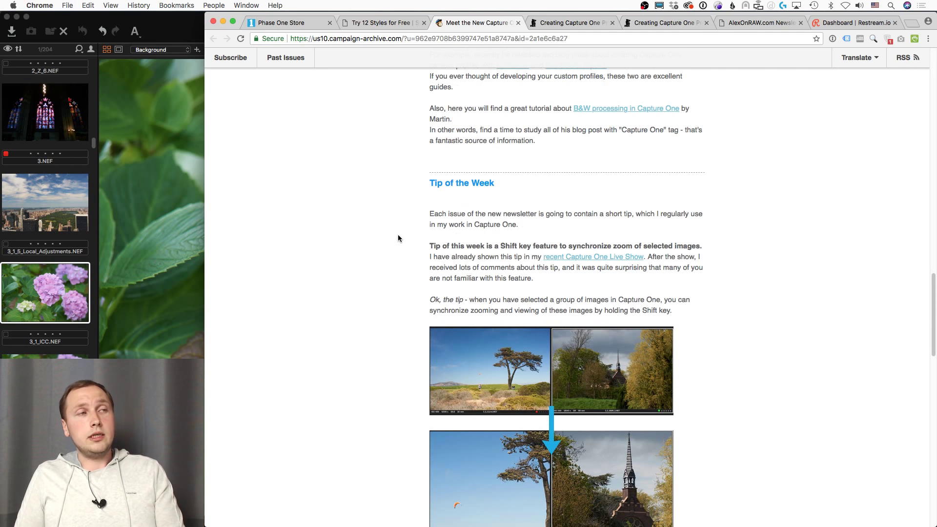
scroll(398, 238, down, 1)
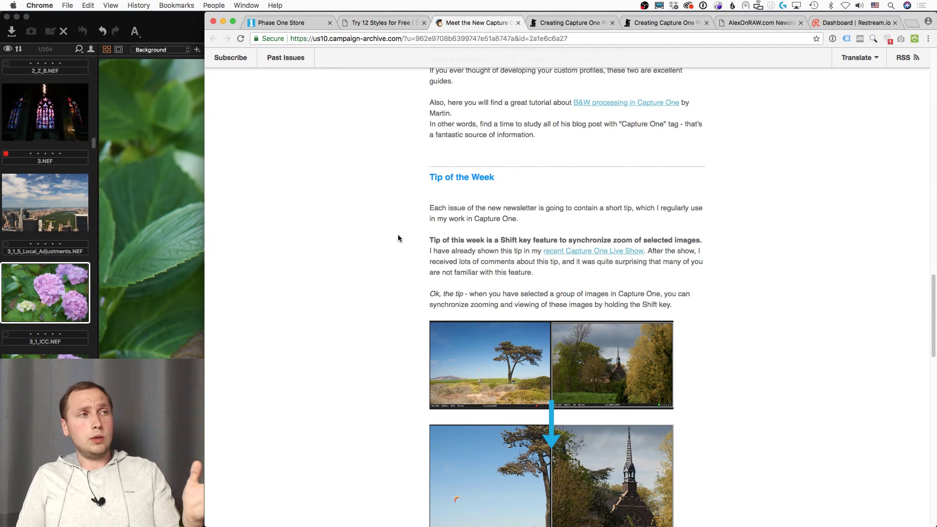
scroll(398, 238, down, 3)
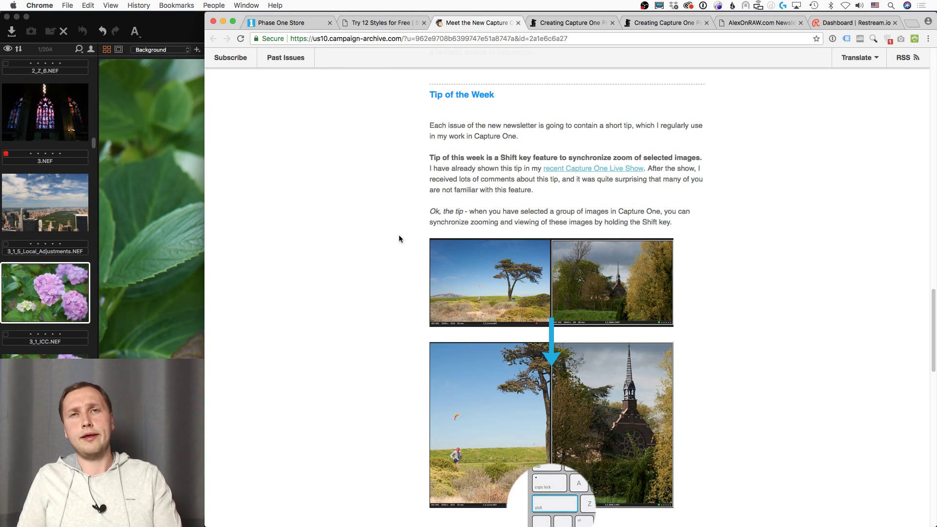
scroll(399, 239, down, 1)
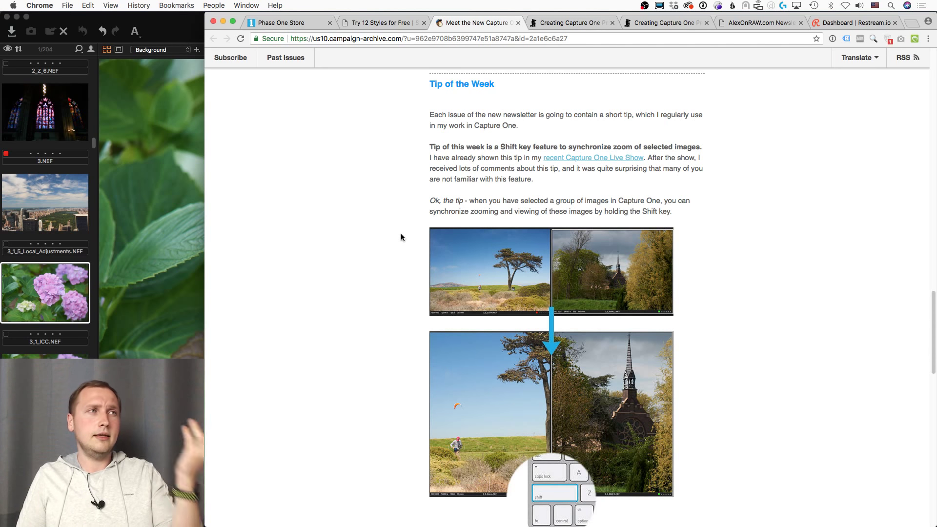
Step: Scroll past the Practice section, then load alexonraw.com in place of the newsletter
scroll(401, 234, down, 10)
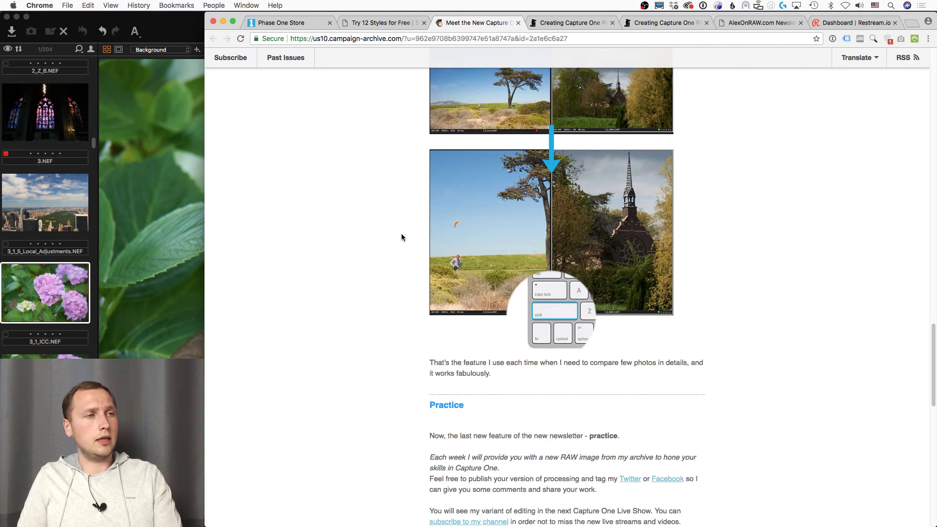
scroll(402, 236, down, 2)
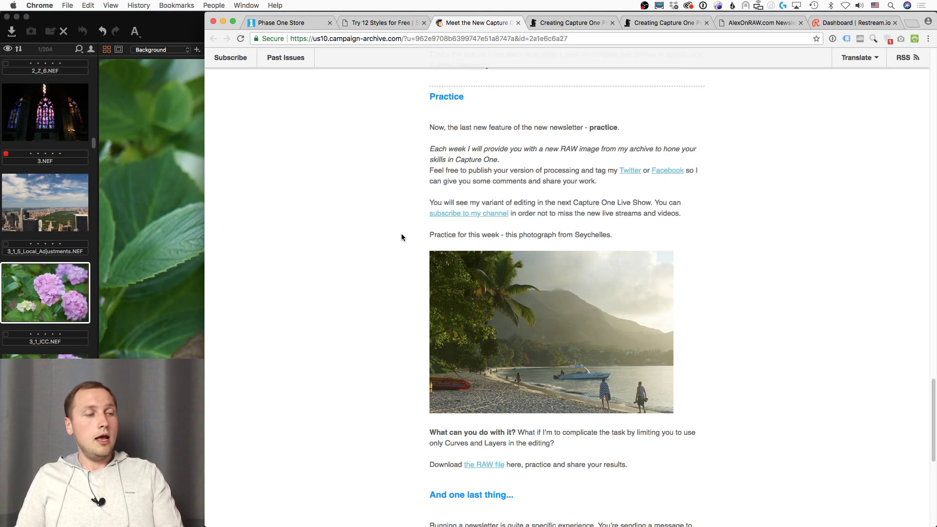
scroll(401, 233, down, 1)
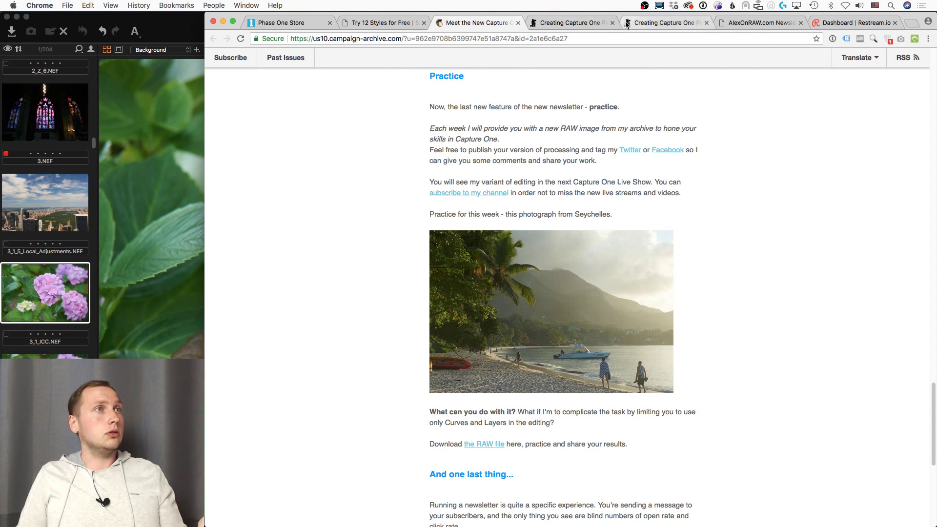
click(433, 39)
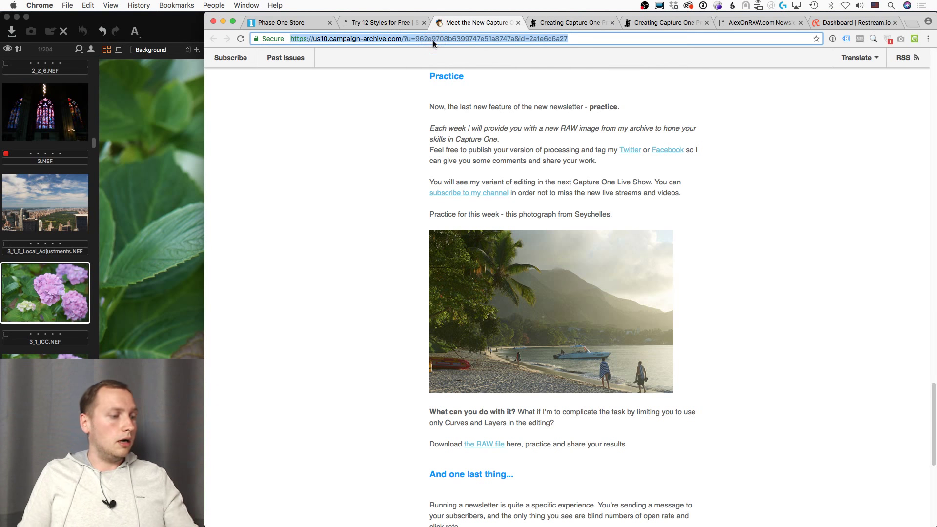
text(alex)
key(Return)
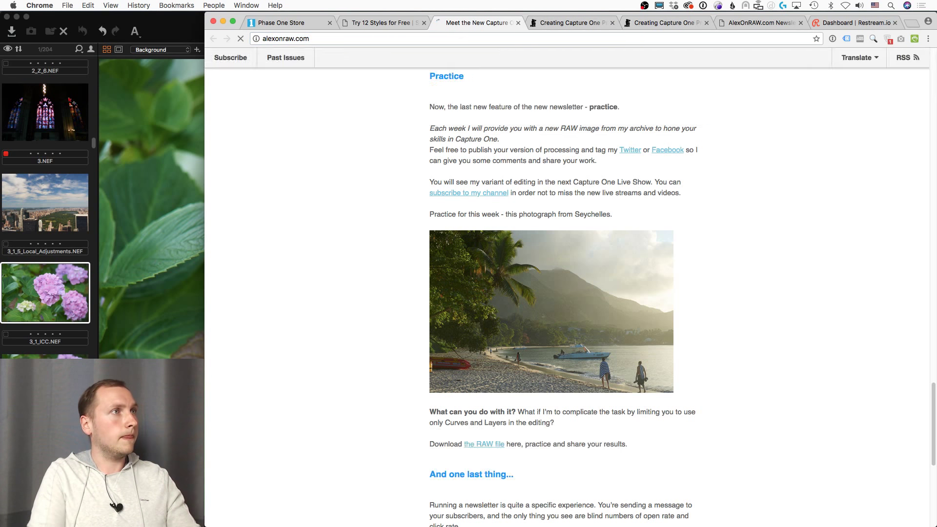
click(311, 38)
text(/)
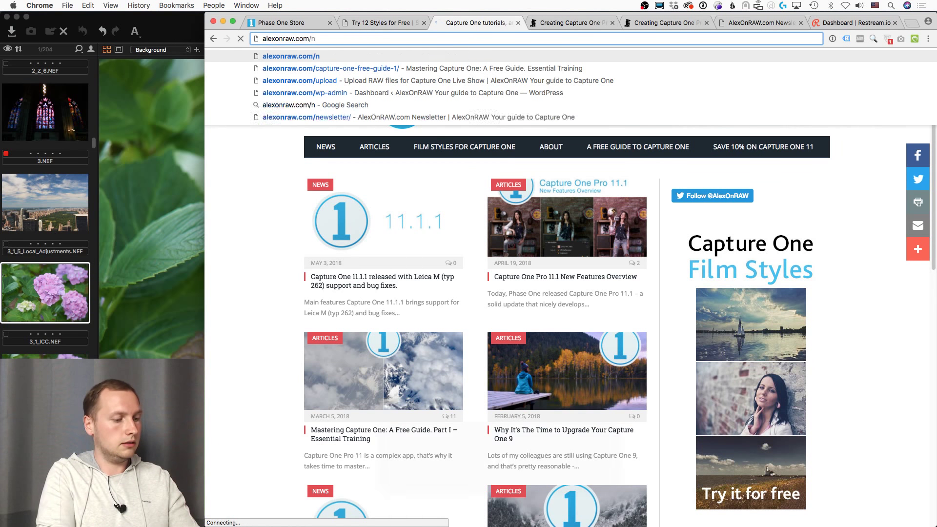
text(n)
key(BackSpace)
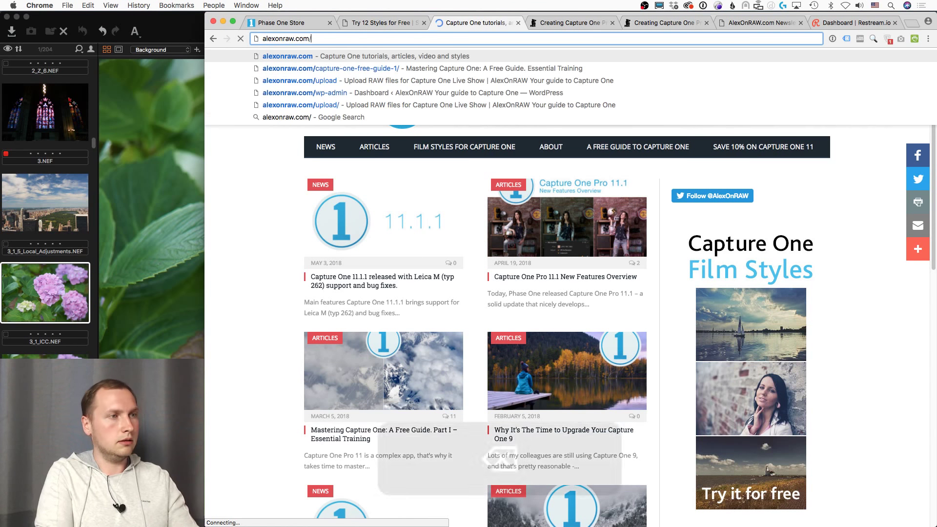
Step: Glance at the Mastering Capture One guide article, then go to the AlexOnRAW newsletter page
click(312, 371)
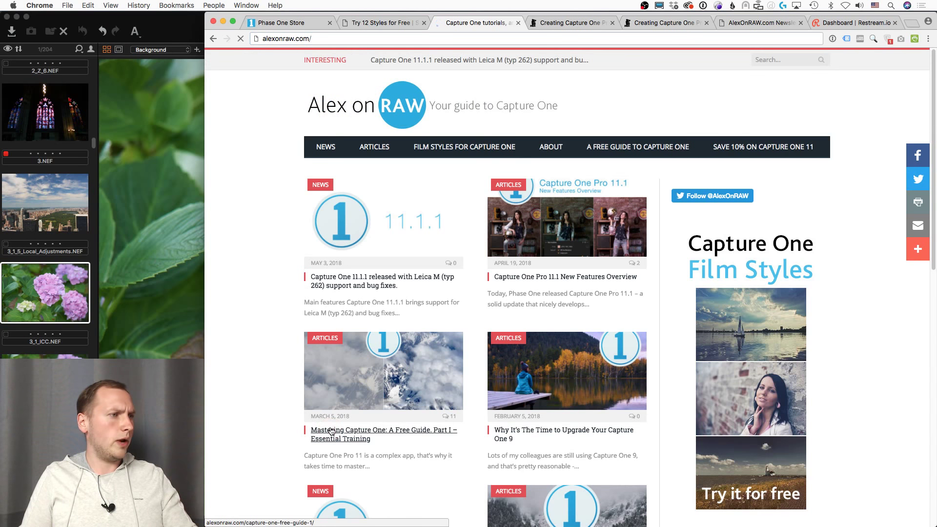
scroll(423, 287, down, 10)
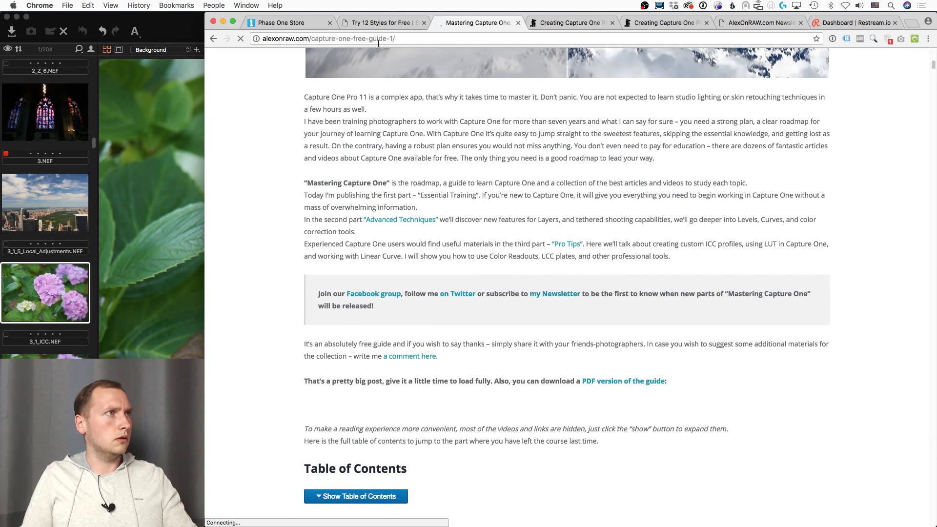
key(super+bracketleft)
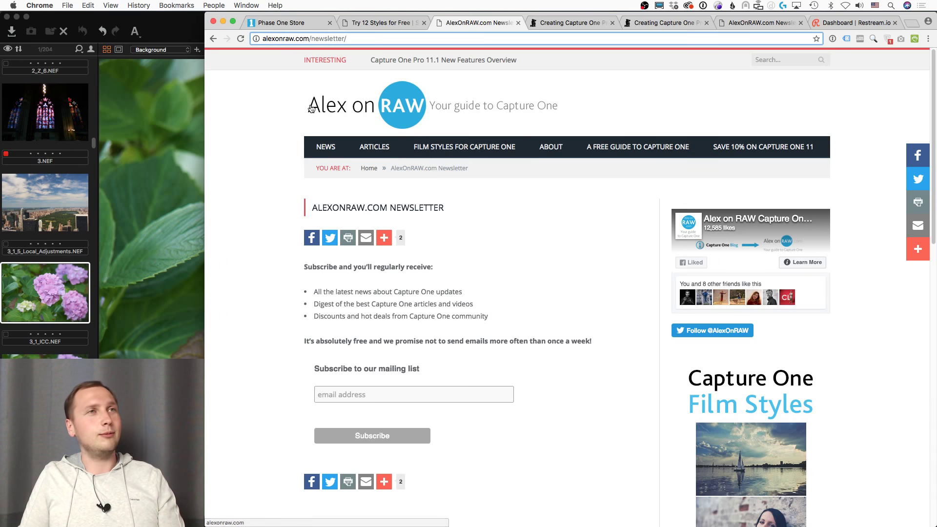
Step: Bring Capture One 11 back to the front with 3_1_ICC.NEF displayed
click(194, 18)
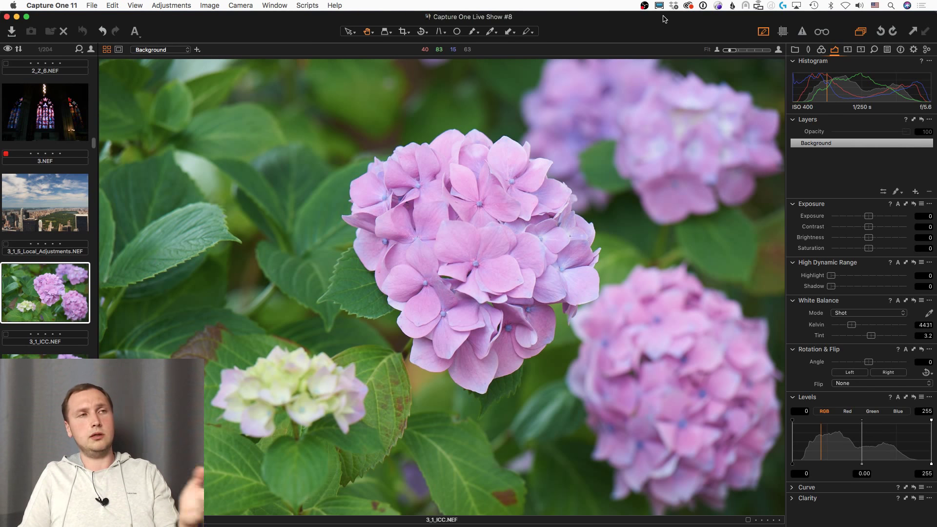
Step: Show the Color tools and re-expand Base Characteristics, revealing the Nikon D3 Generic V2 profile
click(821, 51)
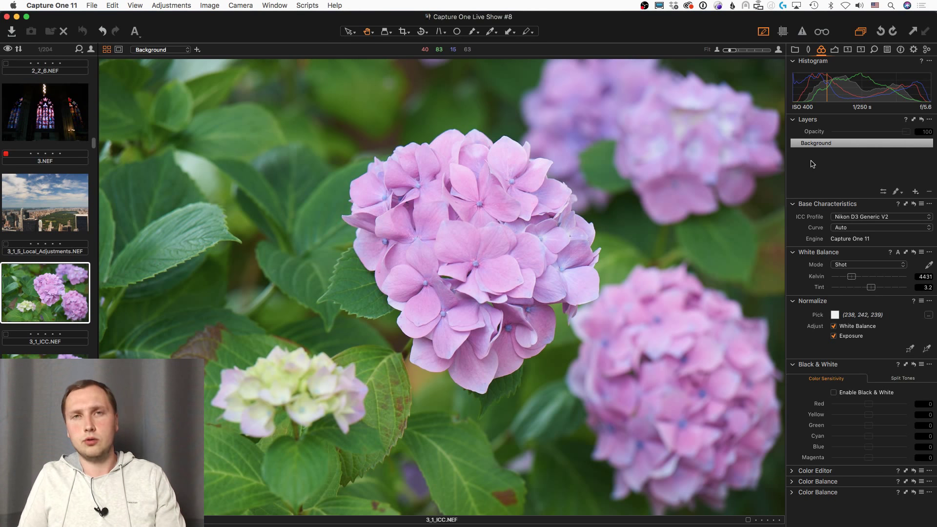
click(820, 205)
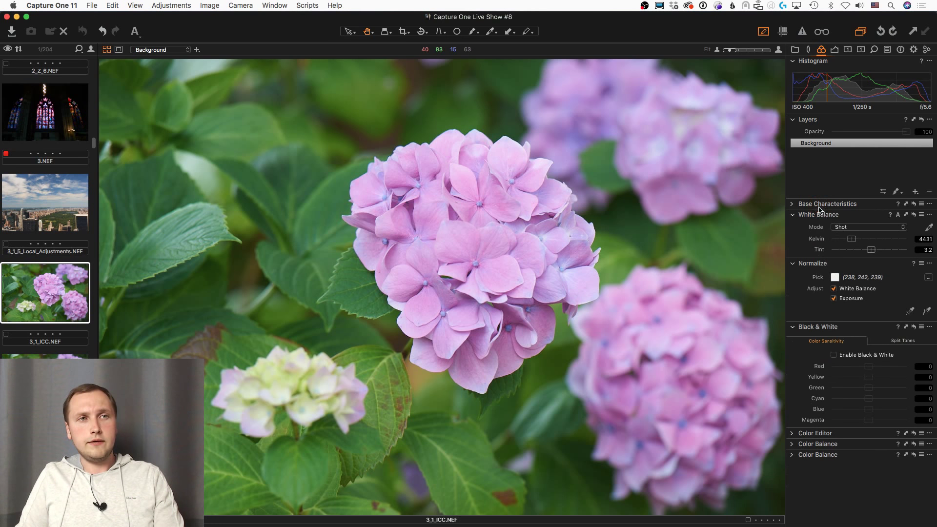
click(792, 205)
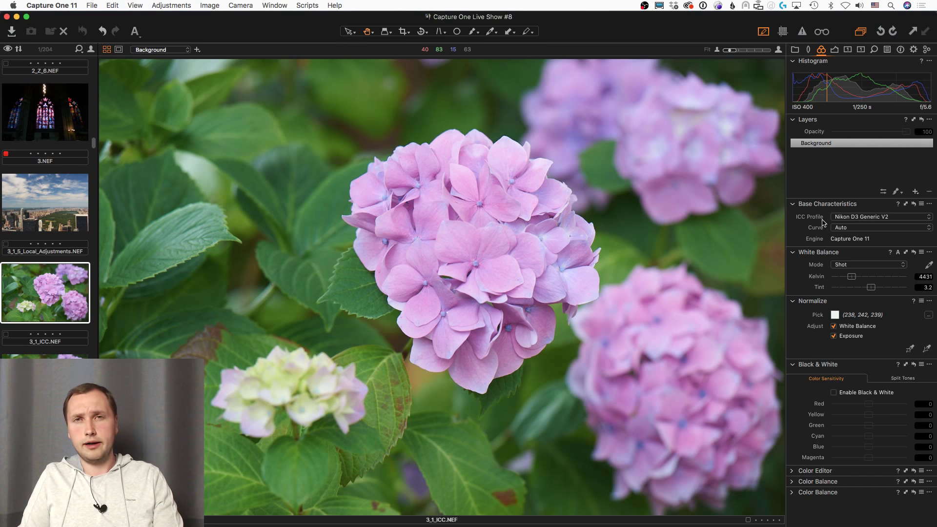
Step: Open the input ICC Profile list and browse its Epson, Nikon, Fuji and Sony camera groups
click(869, 218)
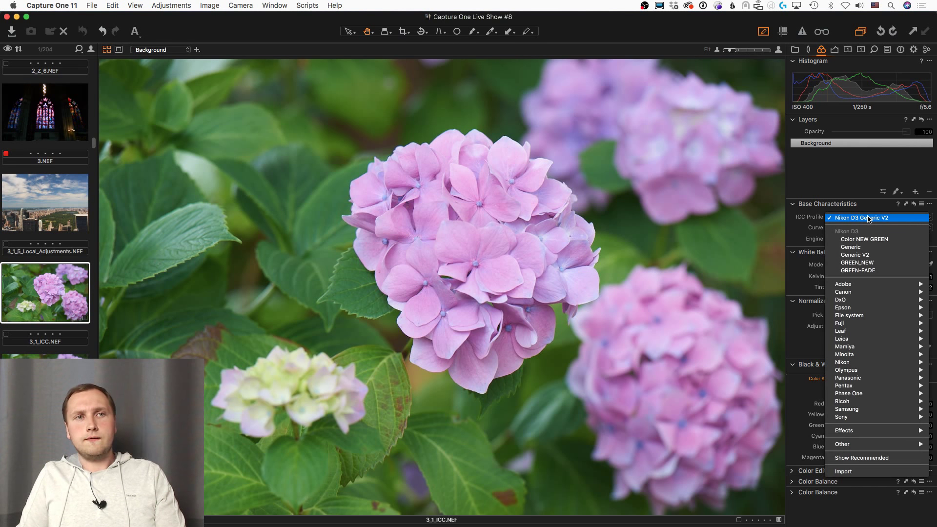
mouse_move(873, 309)
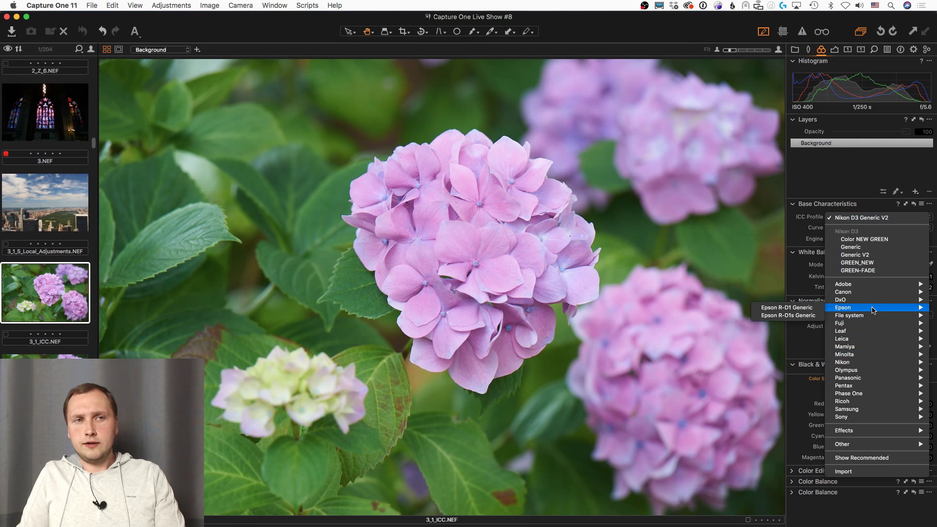
mouse_move(858, 365)
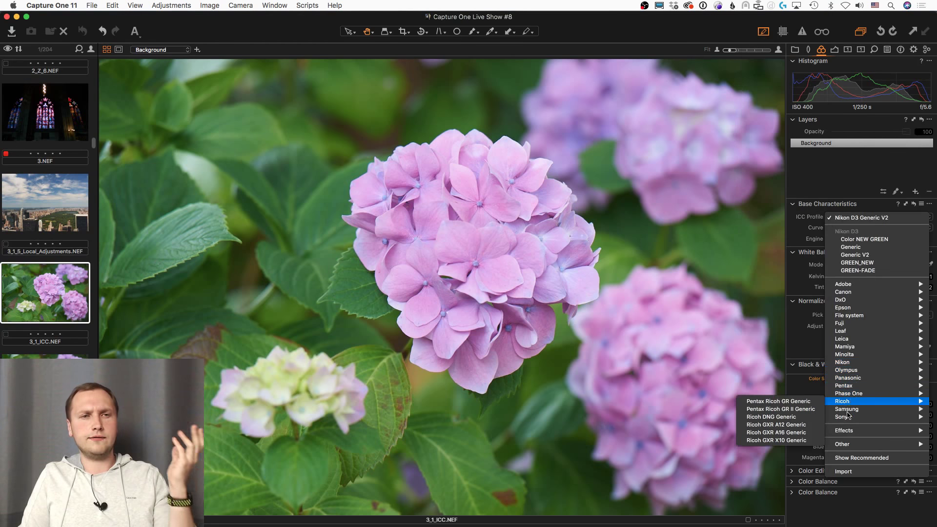
mouse_move(847, 418)
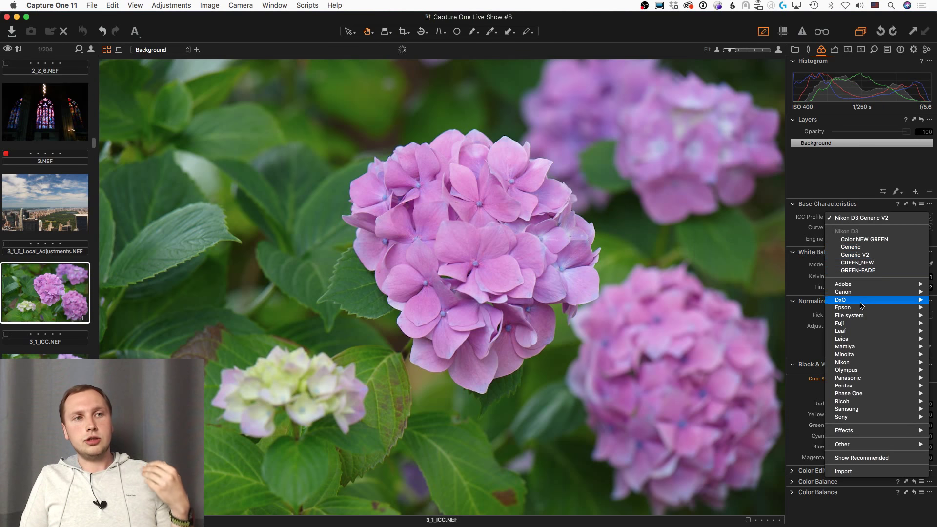
mouse_move(852, 326)
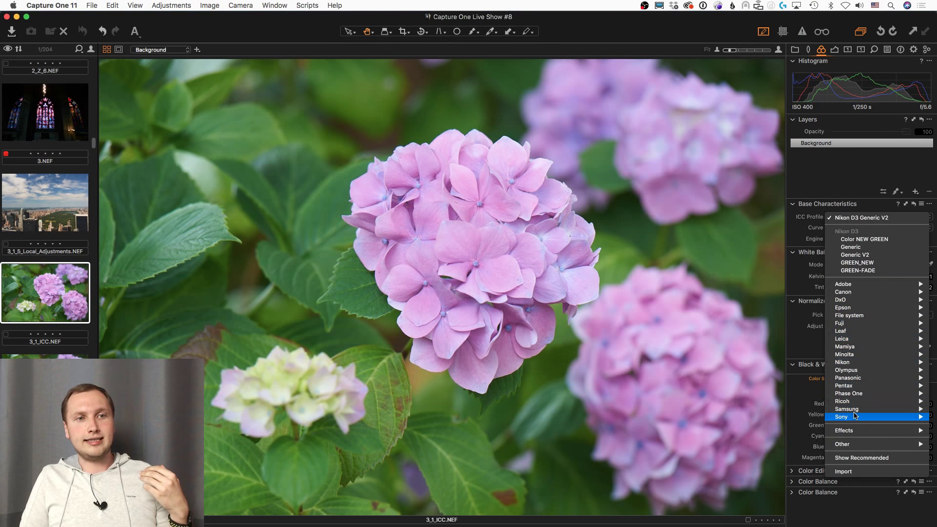
mouse_move(855, 416)
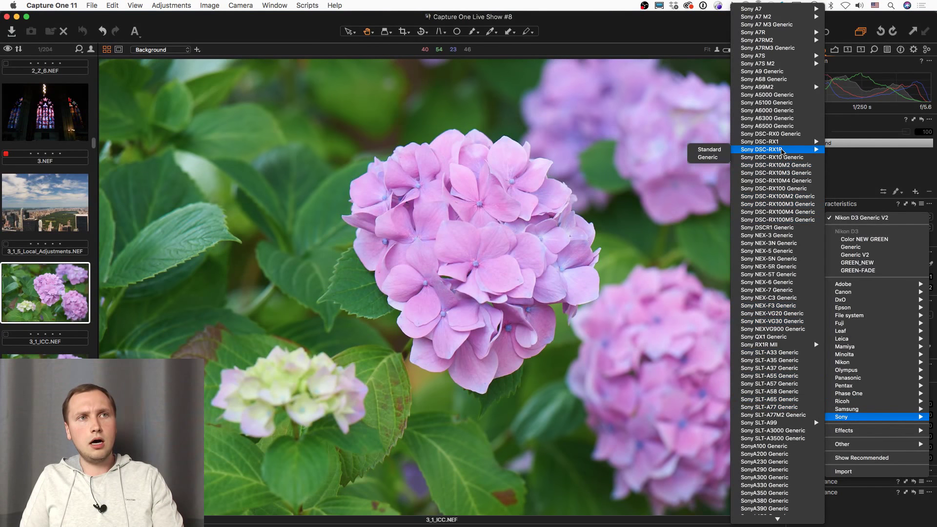
Step: Dismiss the ICC profile list without choosing, keeping Nikon D3 Generic V2 as the input profile
mouse_move(795, 90)
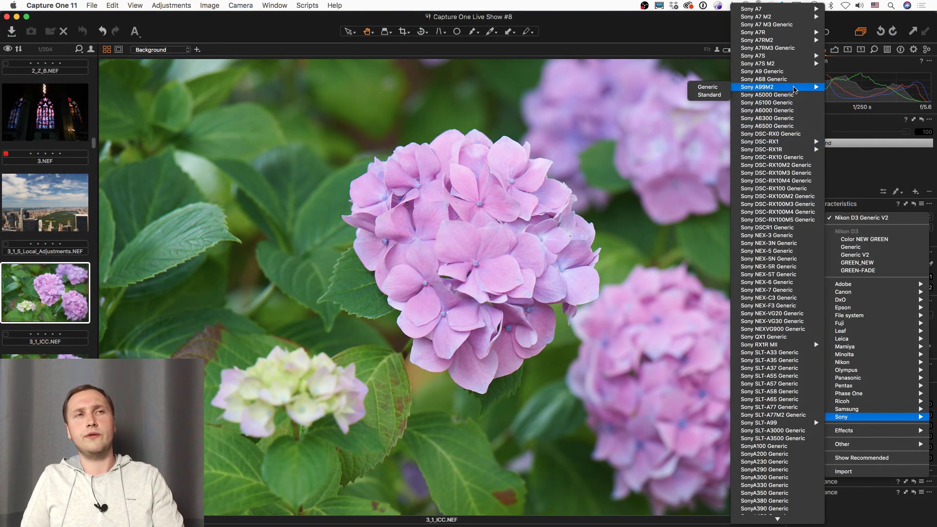
mouse_move(799, 42)
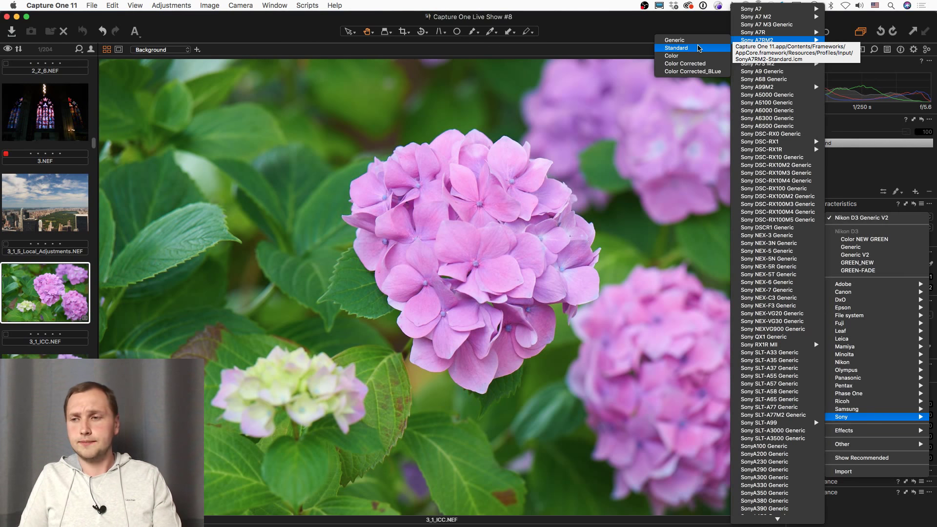
key(Escape)
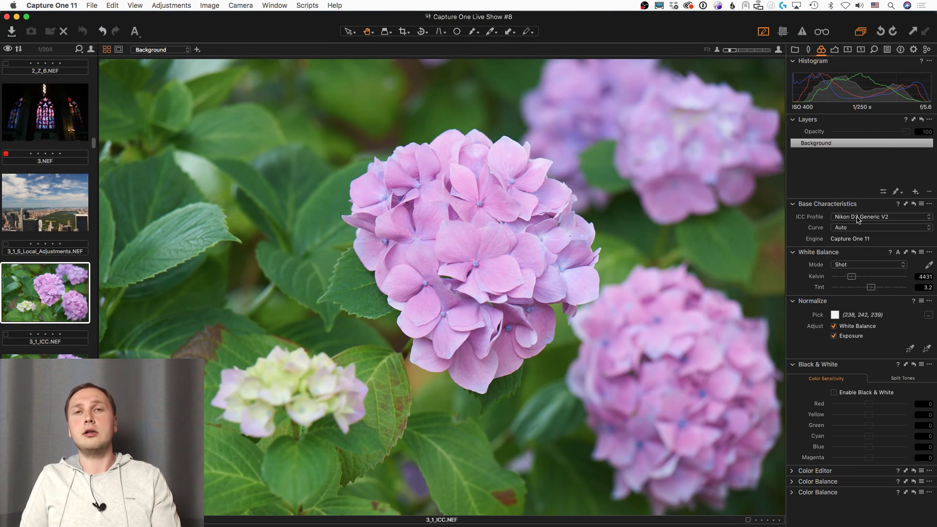
click(852, 228)
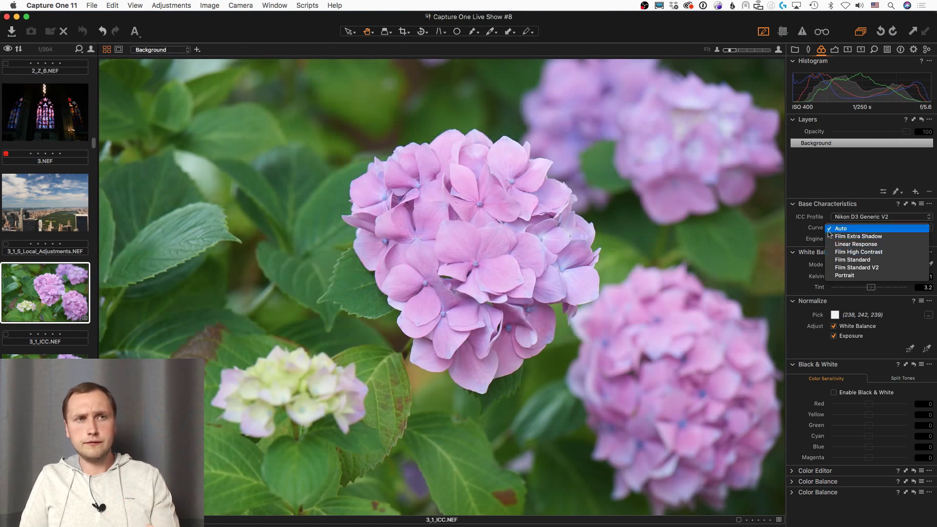
click(843, 230)
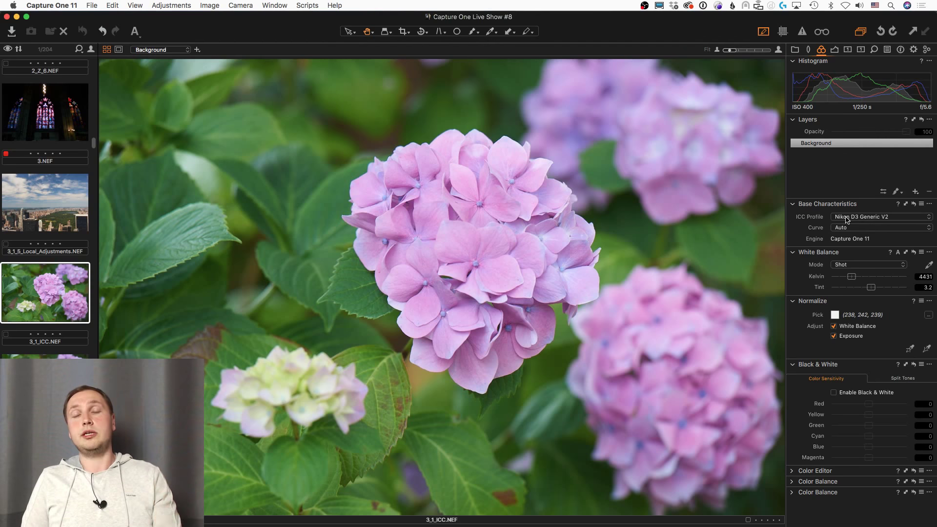
click(847, 220)
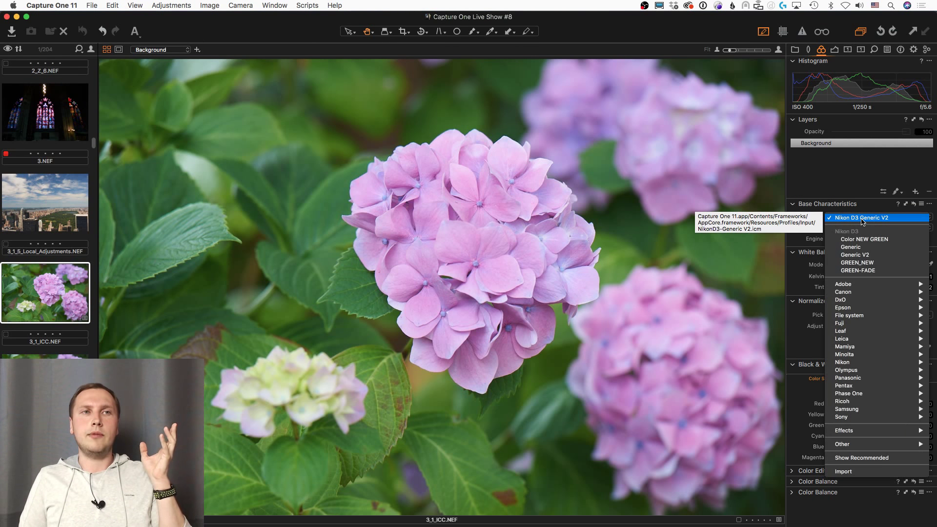
click(814, 234)
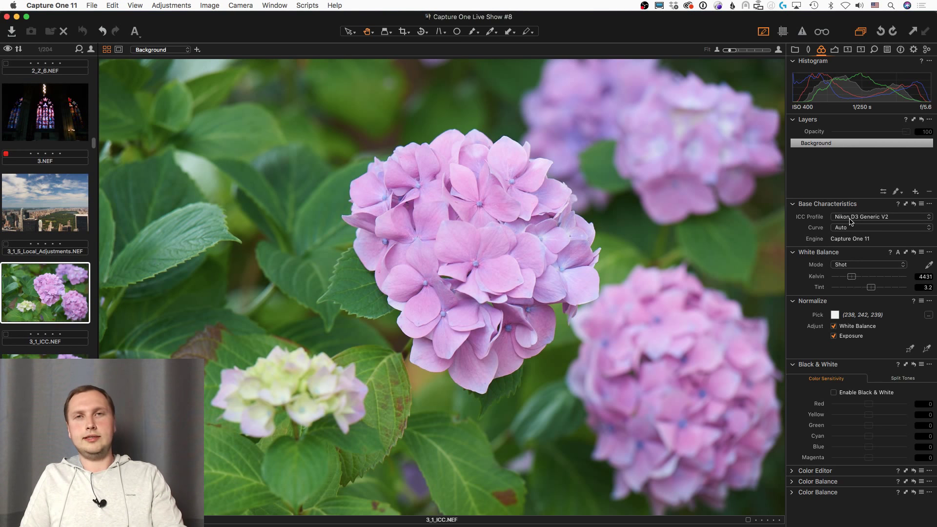
Step: Show View > Proof Profile and scroll through its recipe, gray, RGB and CMYK profiles
click(140, 7)
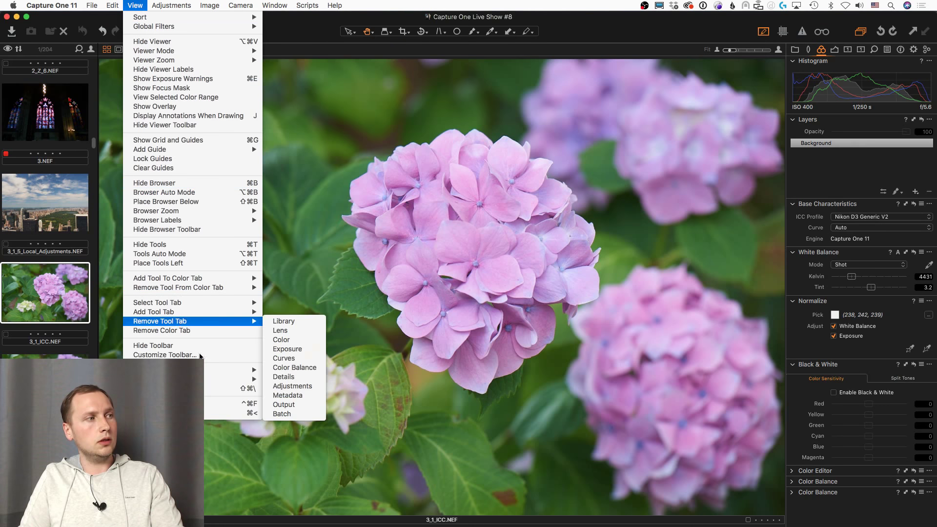
mouse_move(208, 369)
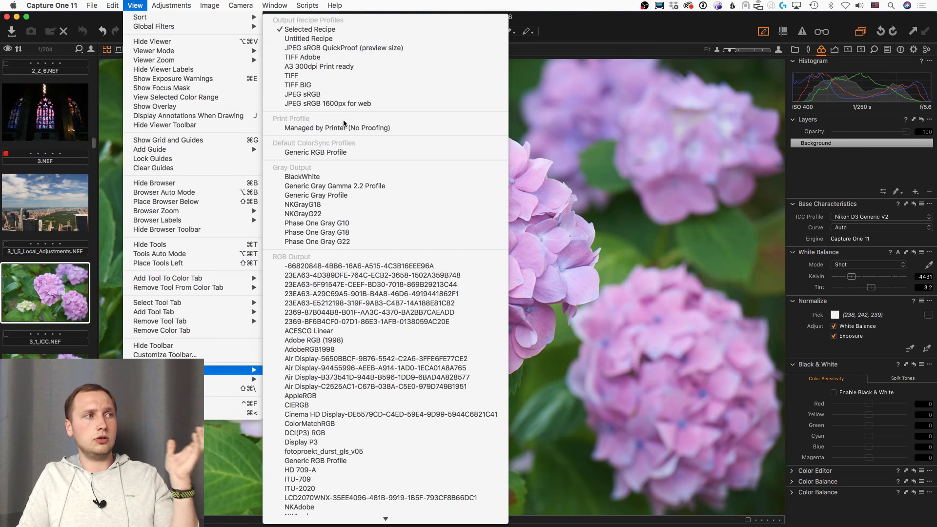
scroll(338, 332, down, 3)
scroll(338, 336, down, 15)
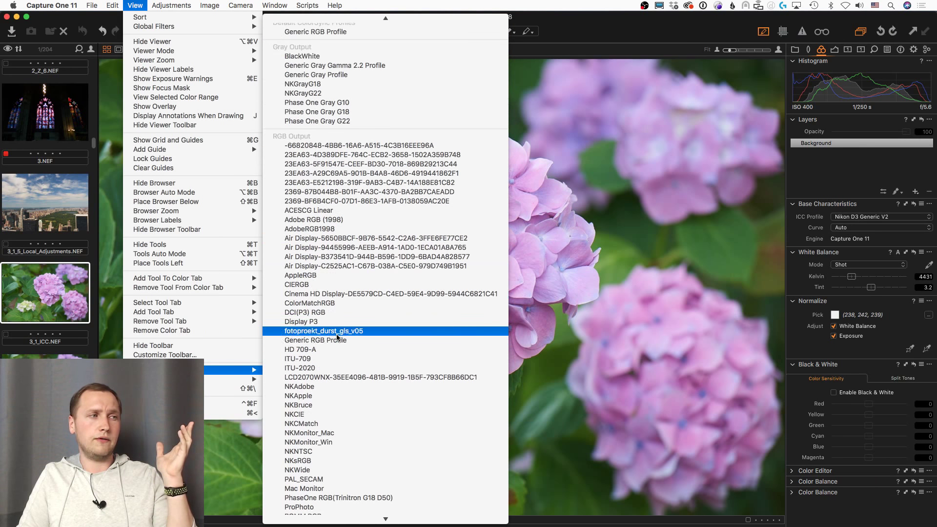
scroll(338, 336, up, 3)
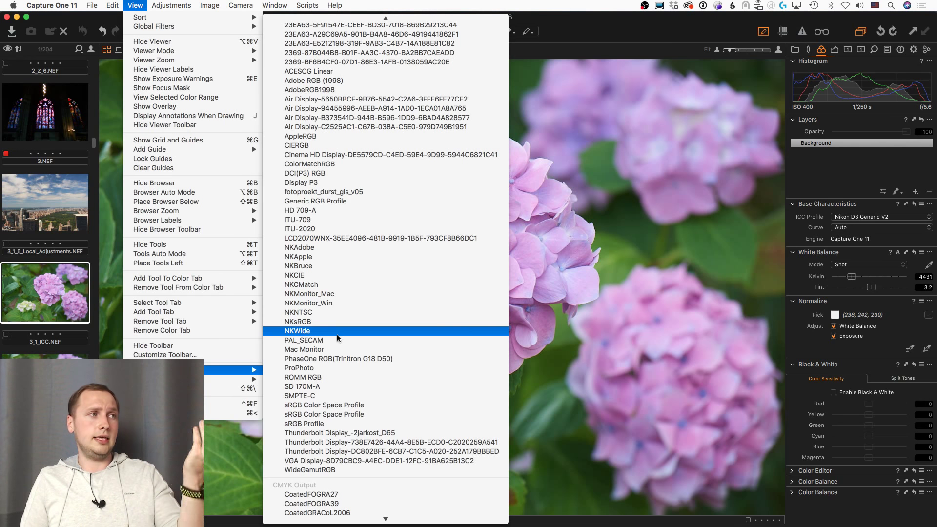
scroll(341, 336, up, 10)
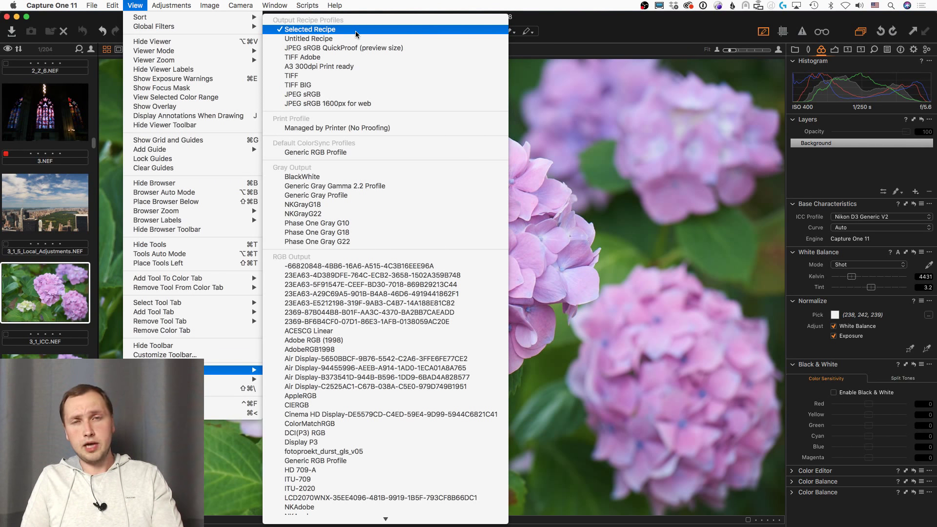
Step: Close the proof list, then compare the JPEG sRGB and TIFF Adobe recipes in the Output tab
click(707, 35)
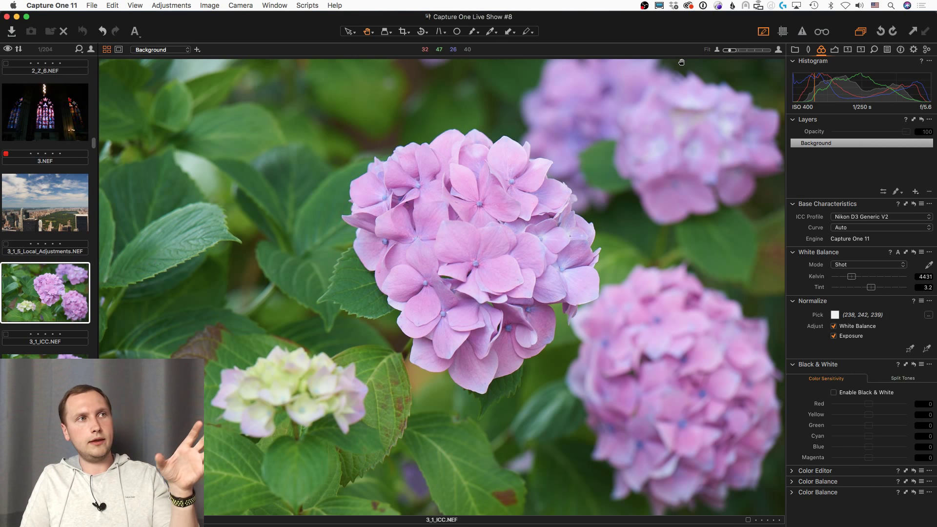
click(914, 49)
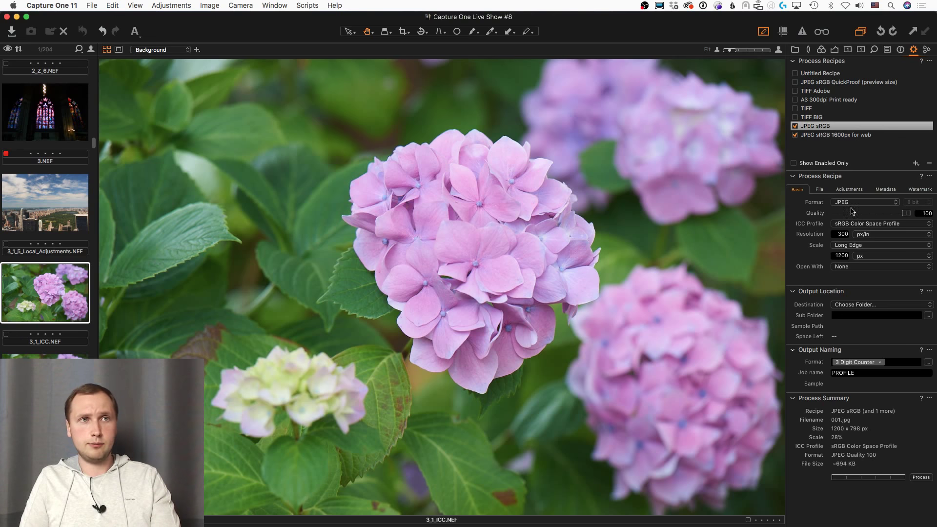
click(835, 128)
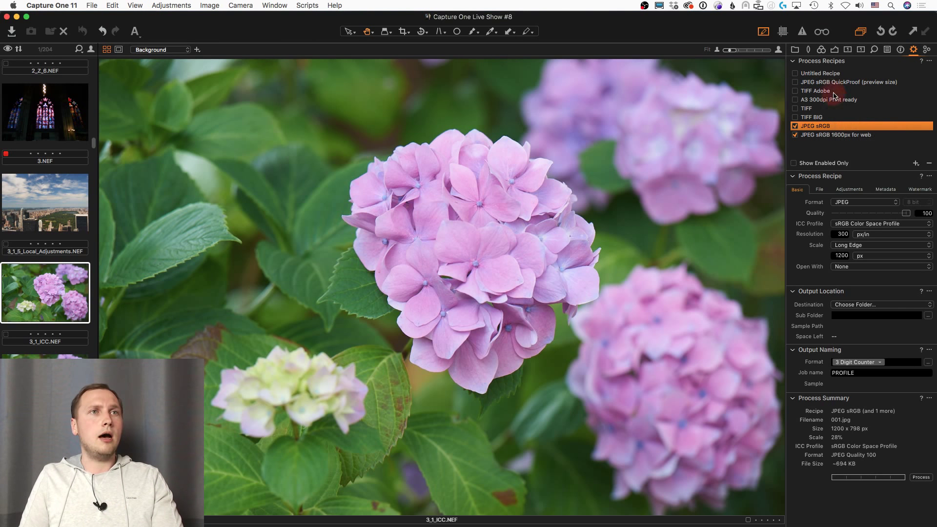
click(834, 92)
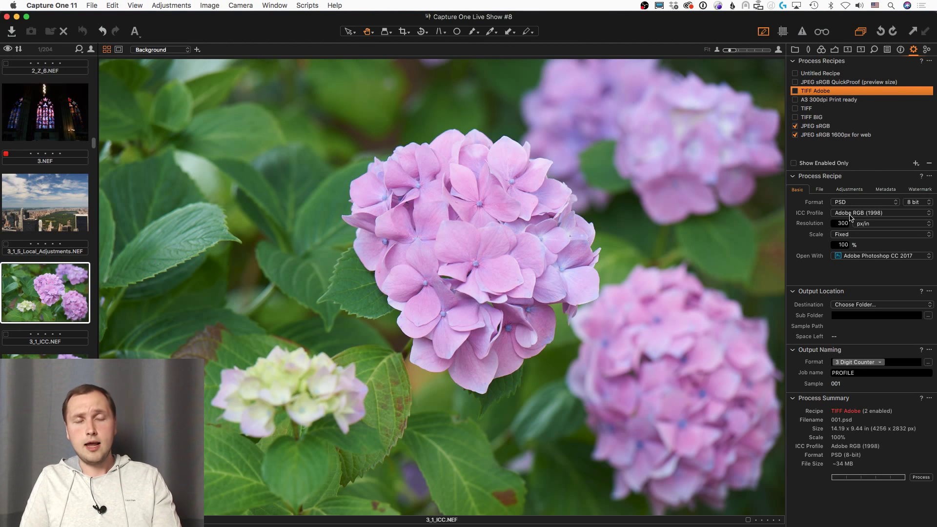
click(821, 127)
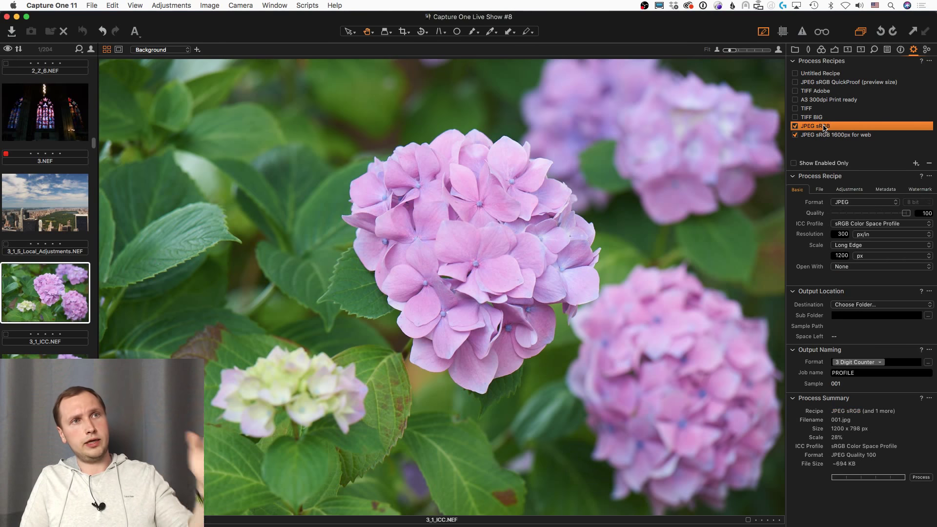
click(827, 92)
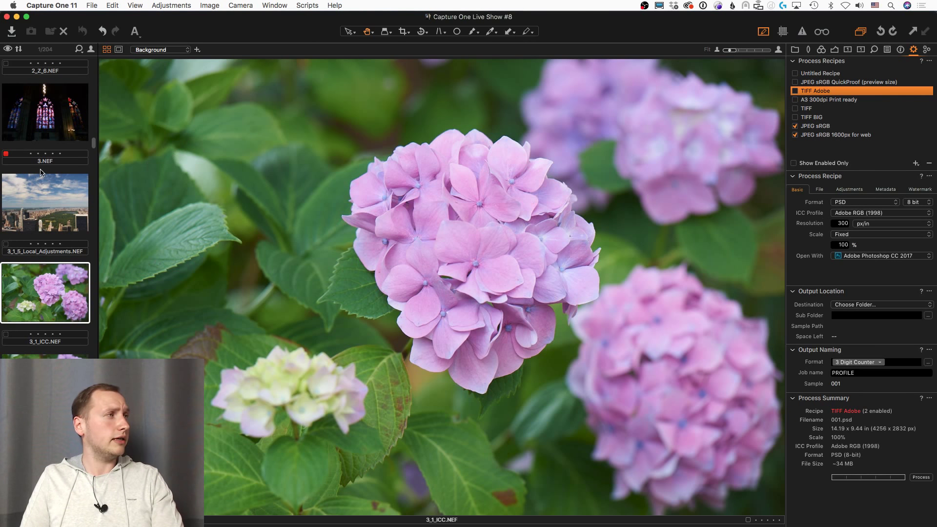
Step: Browse the thumbnails and select the 2_3_Shadow-Highlights.NEF boathouse photo
scroll(52, 225, up, 2)
click(52, 224)
click(61, 154)
scroll(62, 171, up, 10)
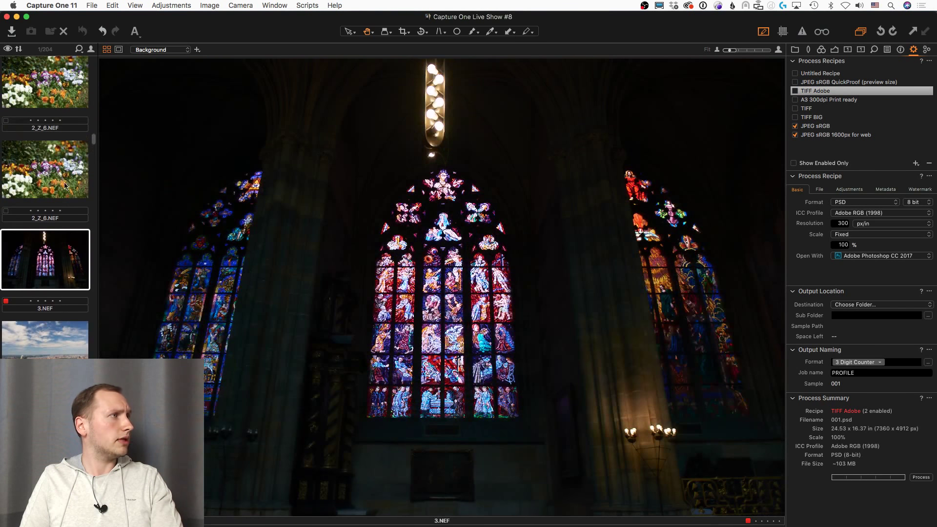
click(63, 199)
scroll(64, 205, up, 8)
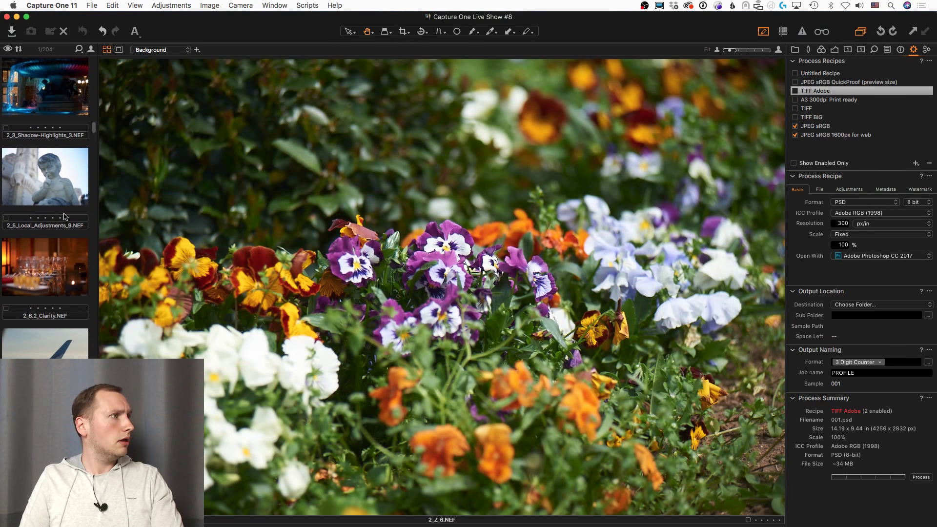
scroll(63, 222, up, 5)
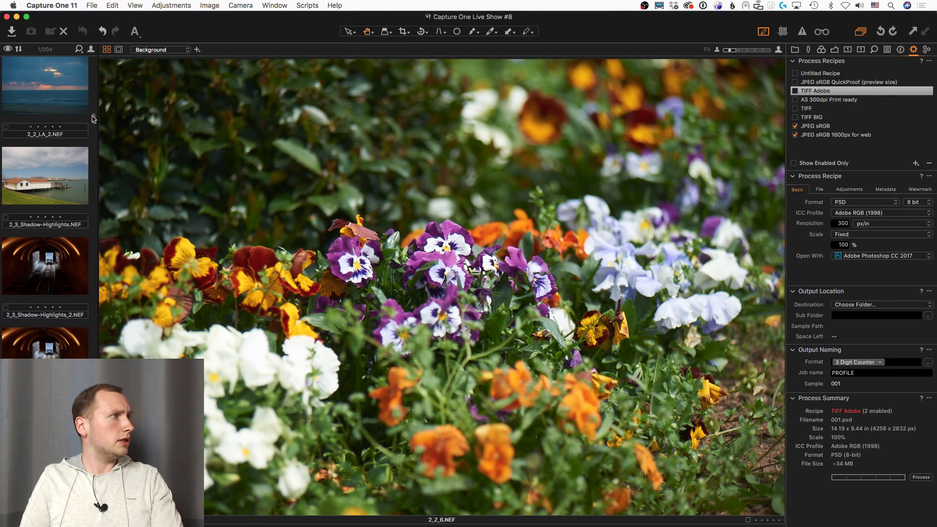
click(63, 172)
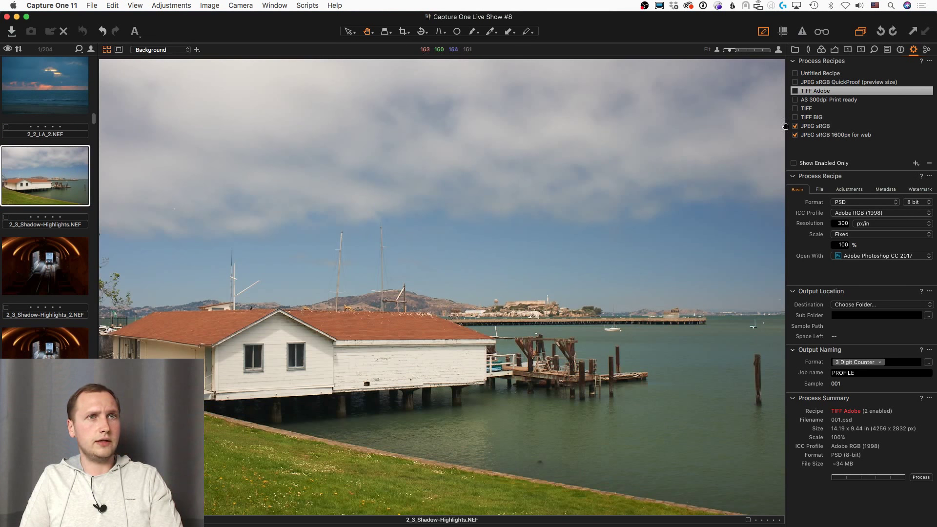
Step: Set the TIFF Adobe recipe's output profile to EuroscaleCoated, then to JapanWebCoated
click(824, 123)
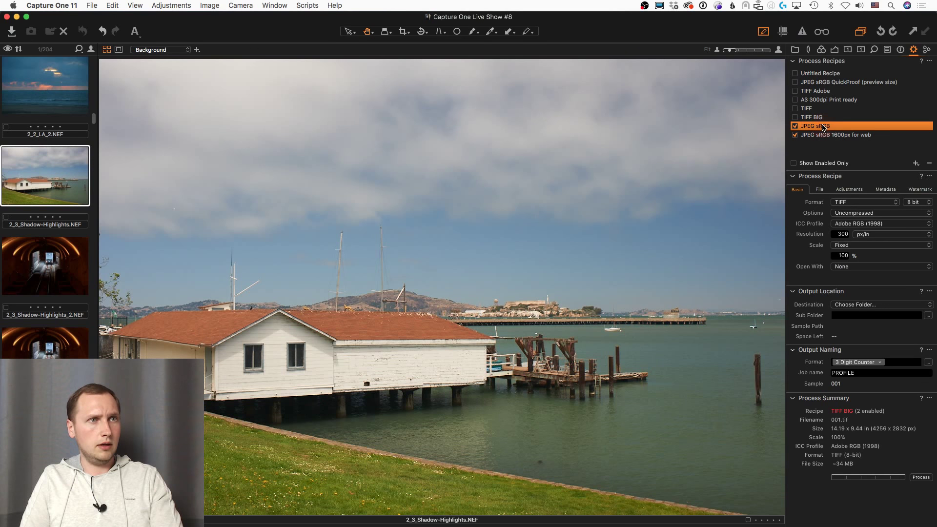
click(844, 101)
click(843, 92)
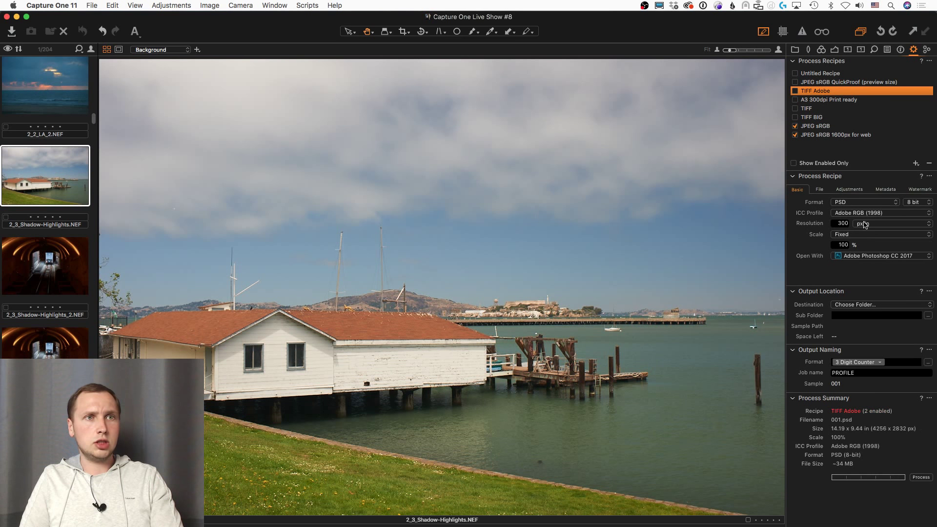
click(863, 214)
click(854, 237)
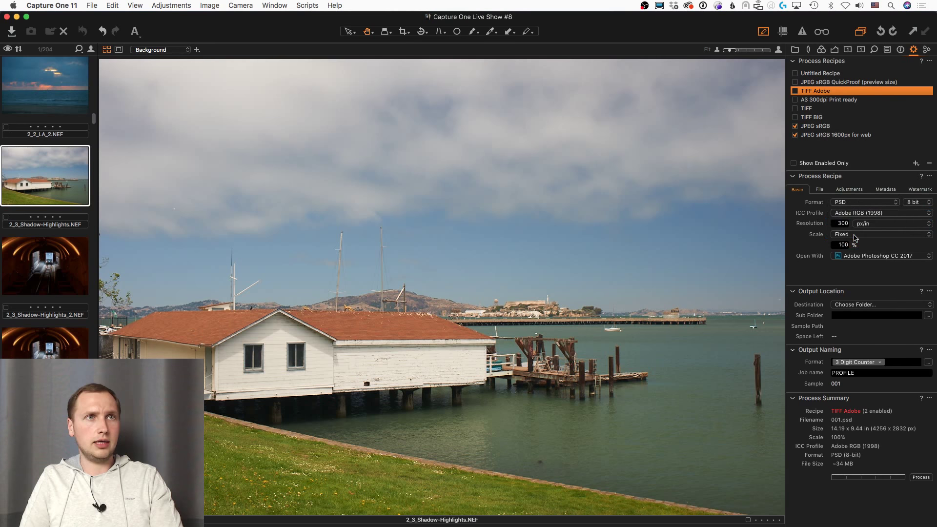
click(863, 215)
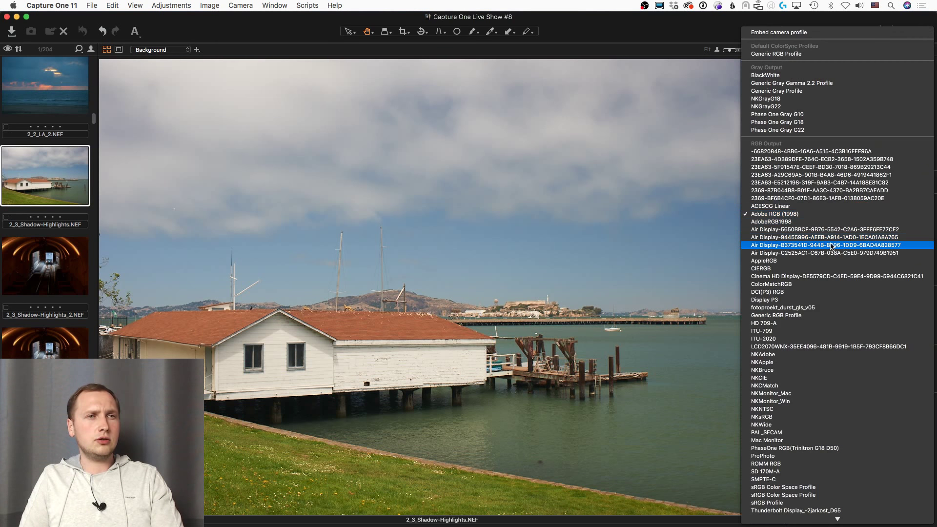
scroll(810, 283, down, 5)
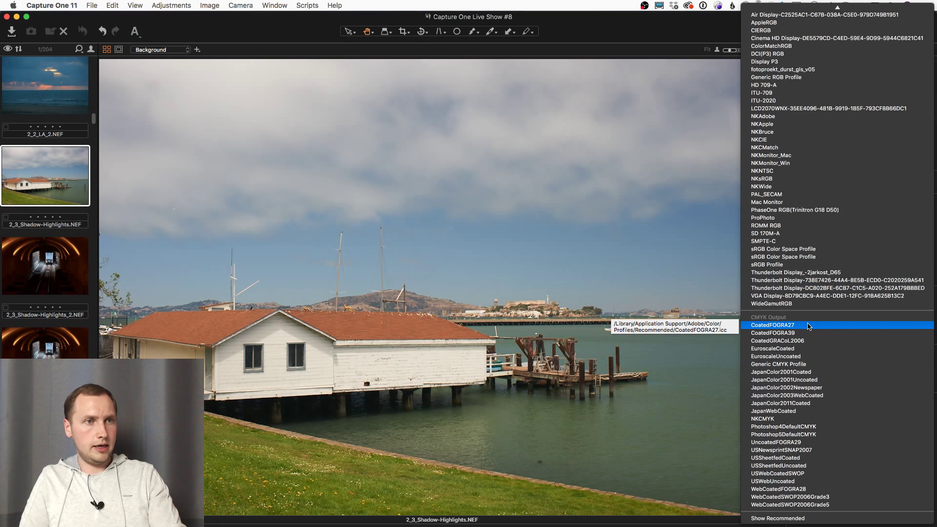
click(803, 350)
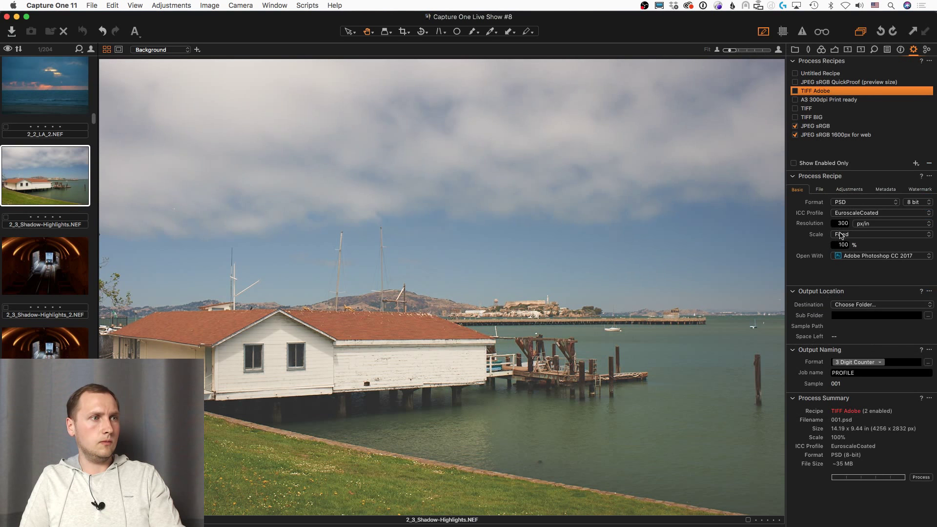
click(862, 213)
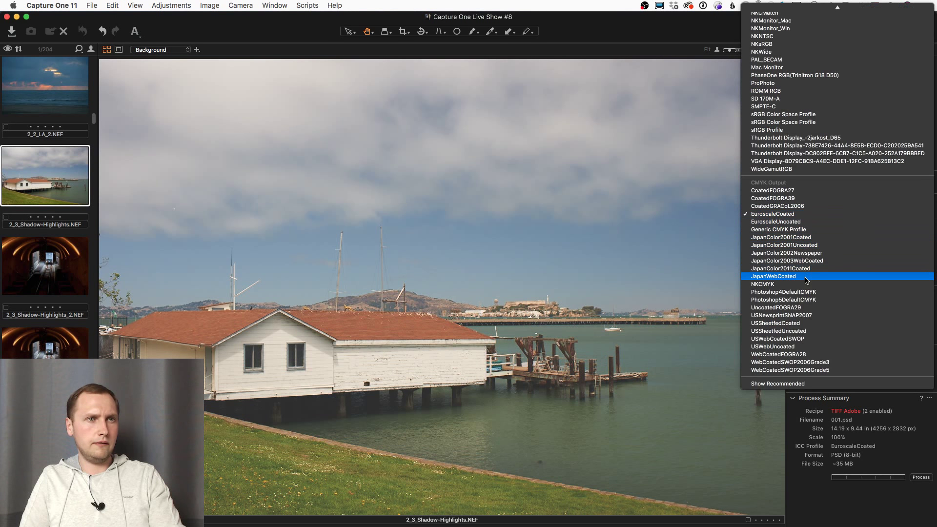
click(806, 281)
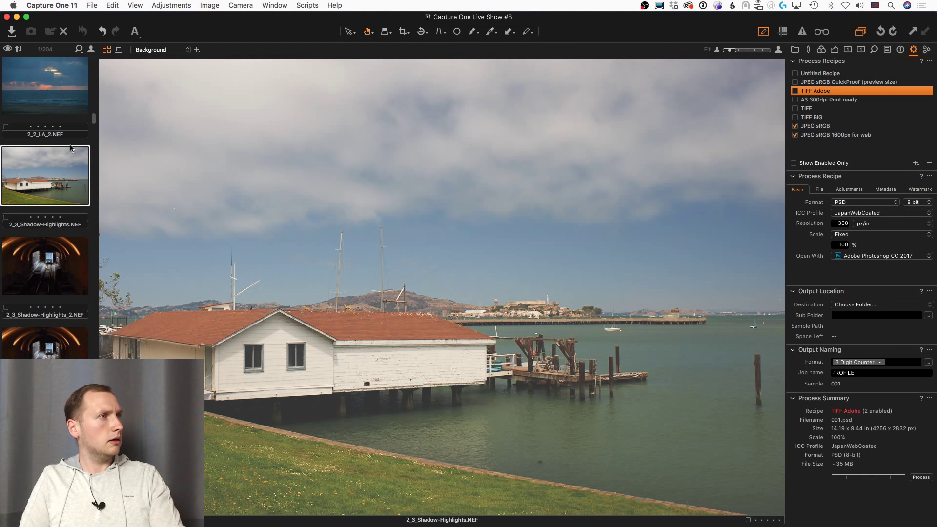
Step: Reselect the TIFF Adobe recipe and change its output profile to Phase One Gray G10
click(813, 126)
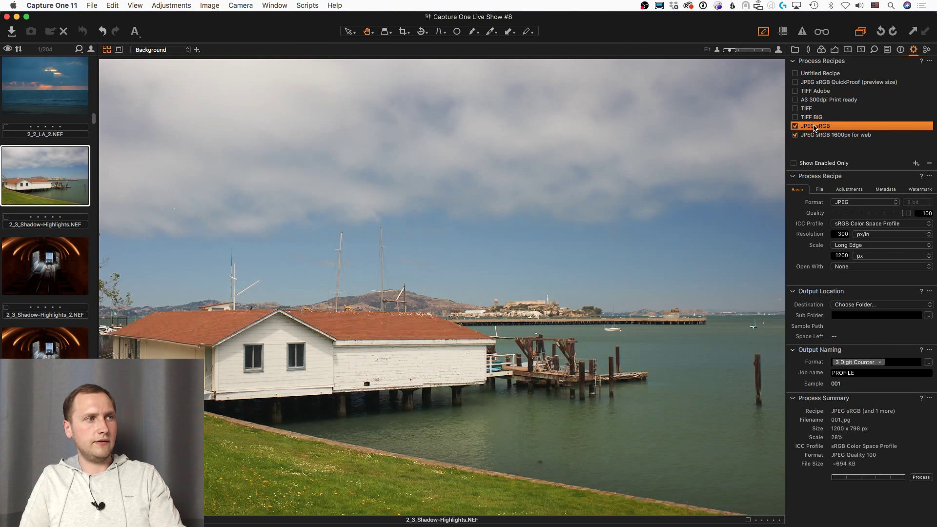
click(829, 91)
click(858, 213)
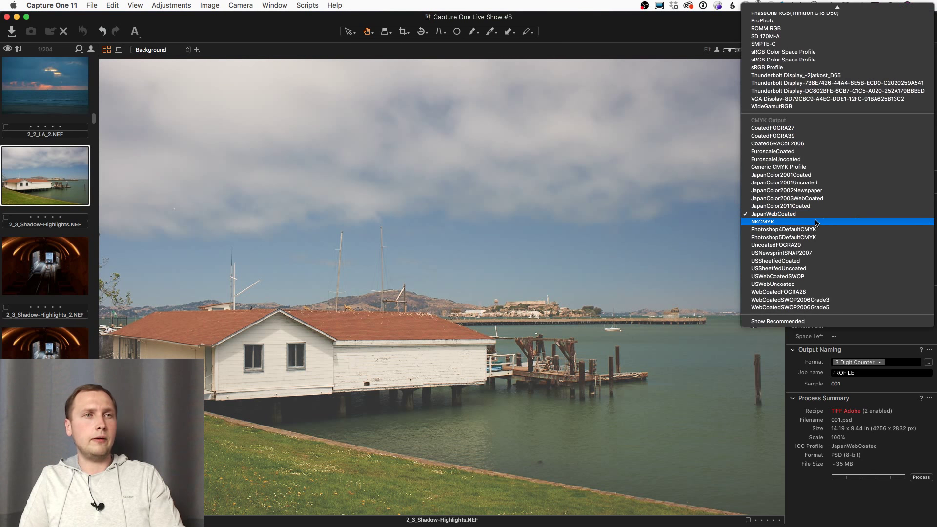
scroll(815, 223, up, 5)
scroll(815, 223, up, 4)
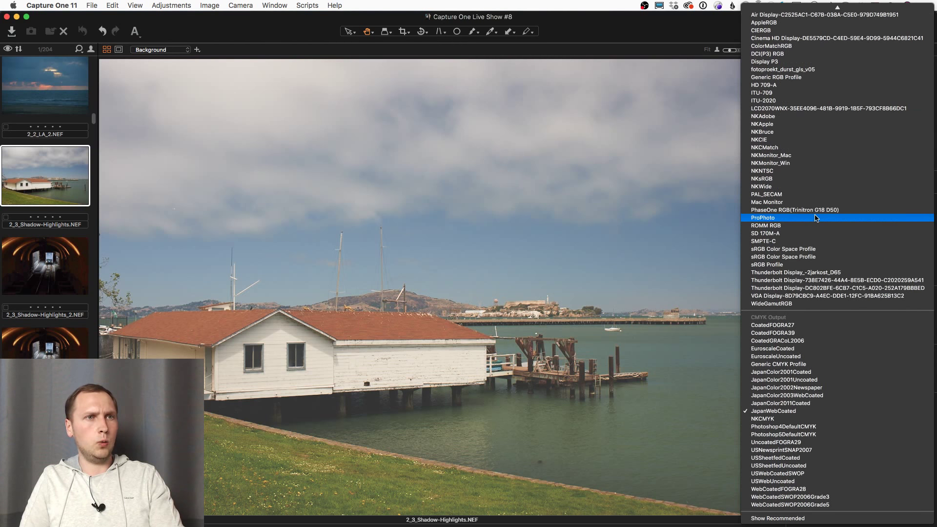
scroll(803, 220, up, 8)
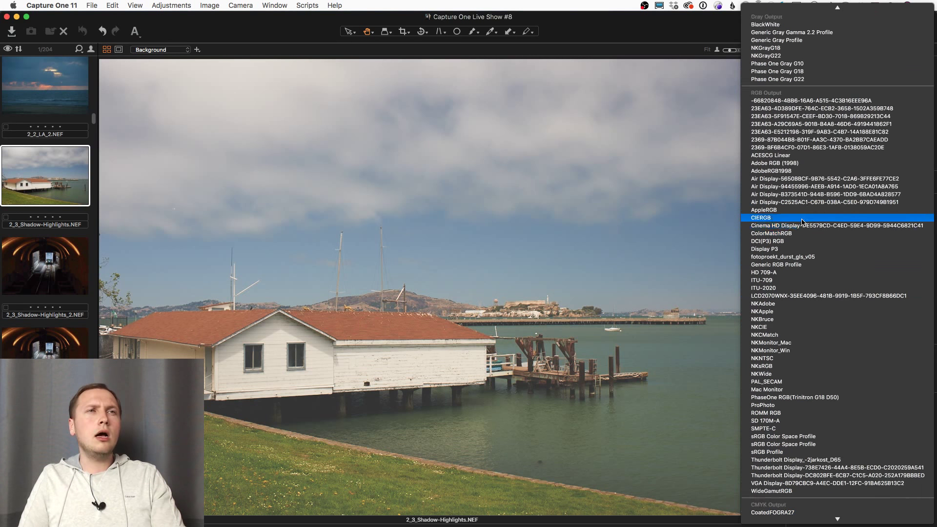
scroll(803, 220, up, 2)
click(808, 92)
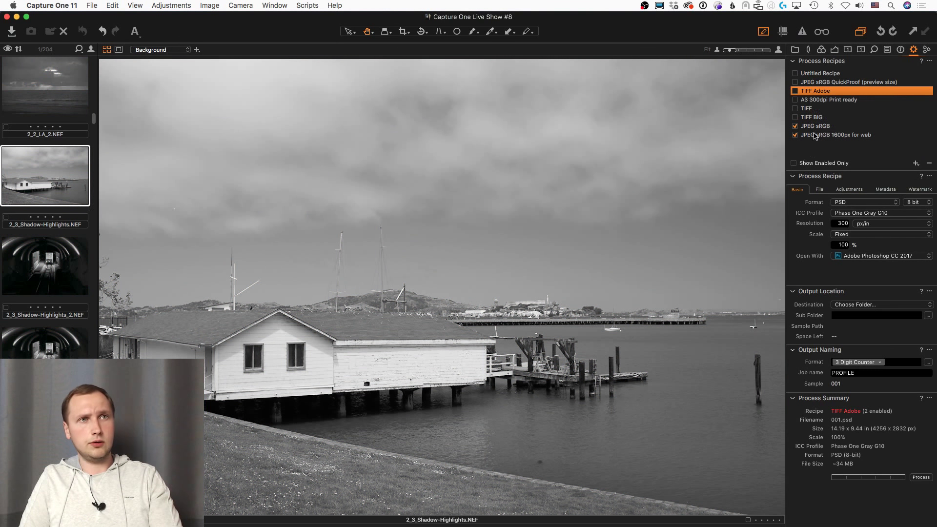
Step: Toggle between recipes and end on JPEG sRGB (quality 100, 1200 px) for a colour preview
click(812, 128)
click(823, 93)
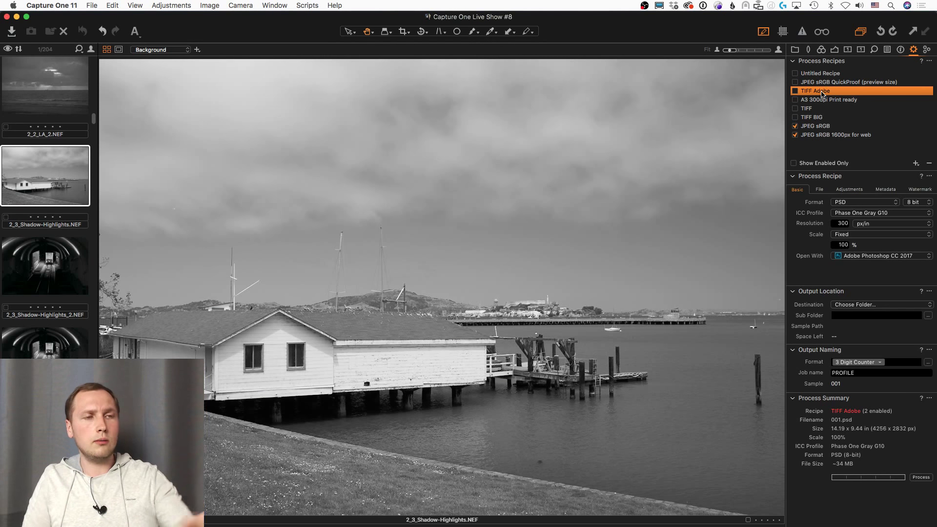
click(829, 125)
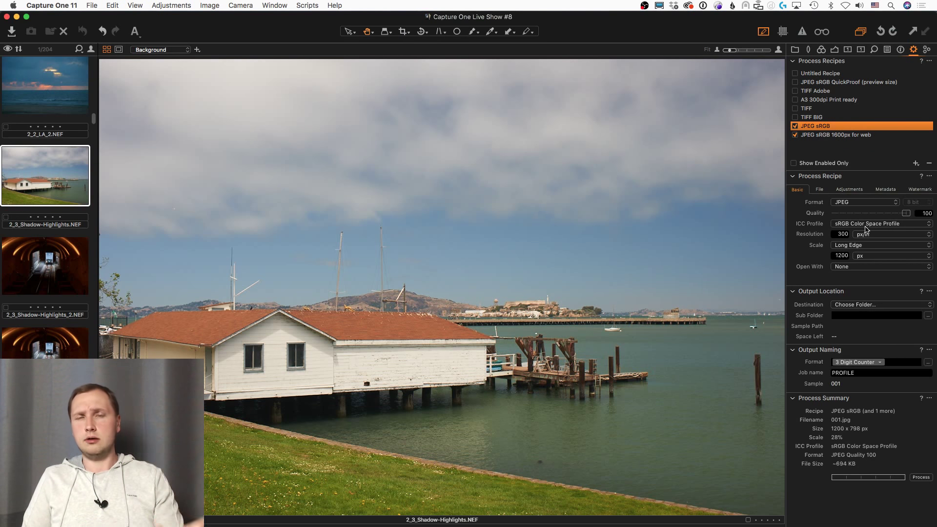
click(867, 228)
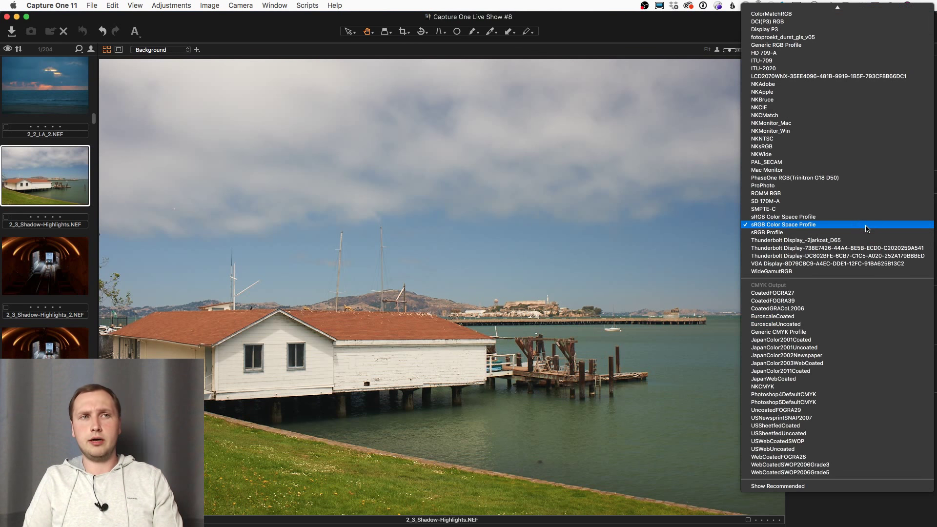
click(721, 212)
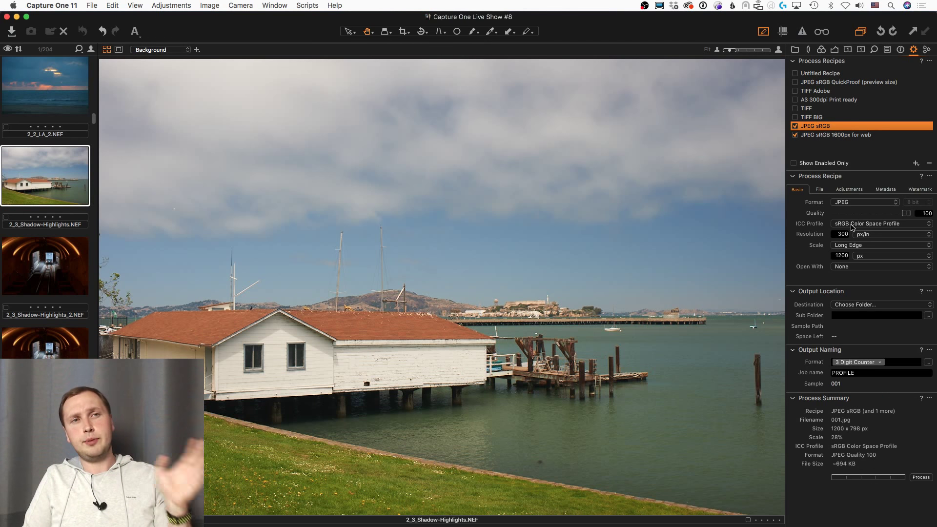
click(851, 225)
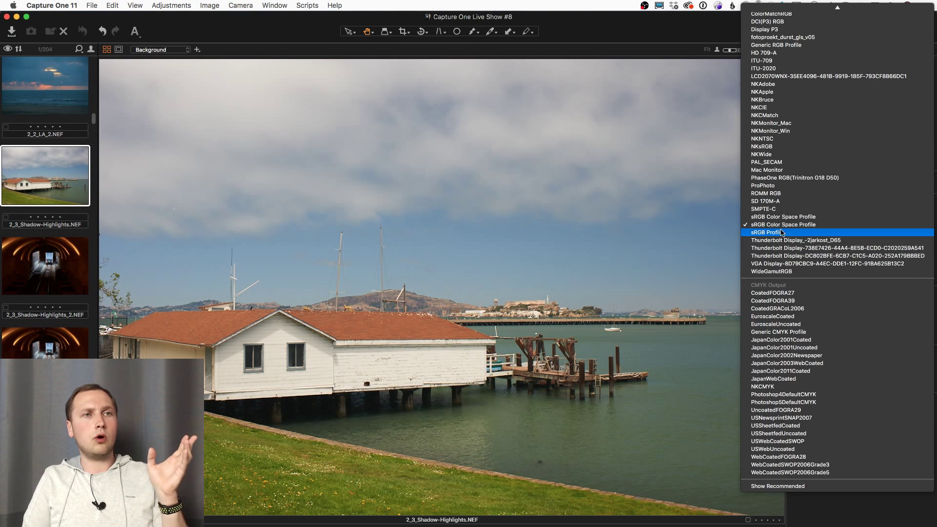
scroll(822, 234, up, 5)
scroll(819, 249, down, 2)
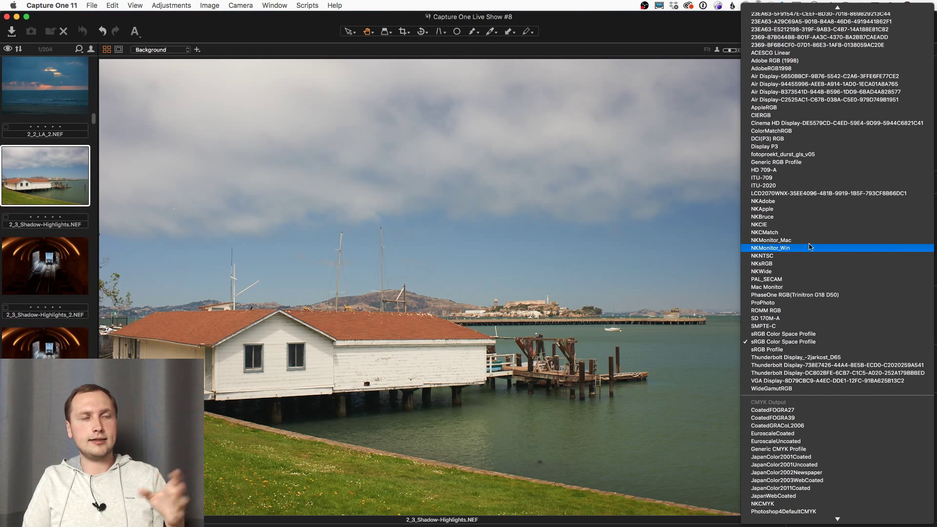
click(677, 221)
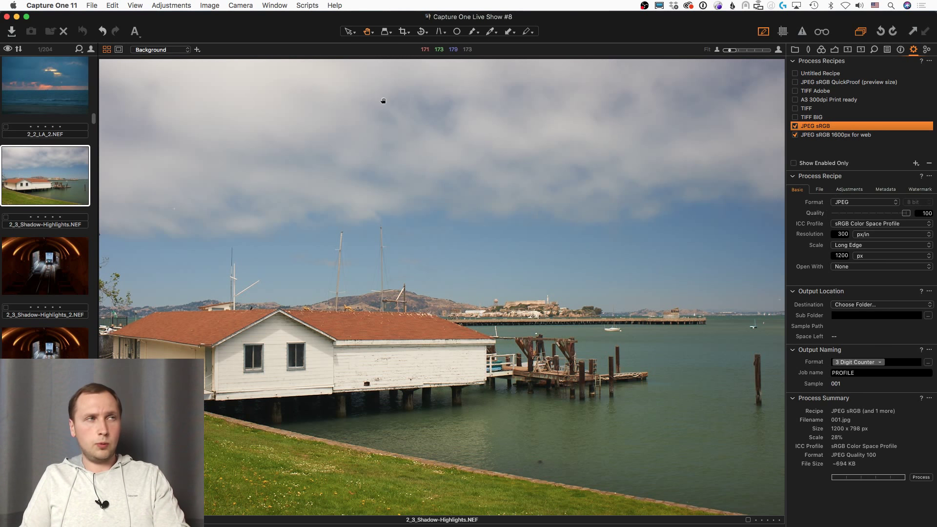
Step: Open View > Proof Profile and scroll to RGB output profiles like Adobe RGB (1998) and ProPhoto
click(131, 6)
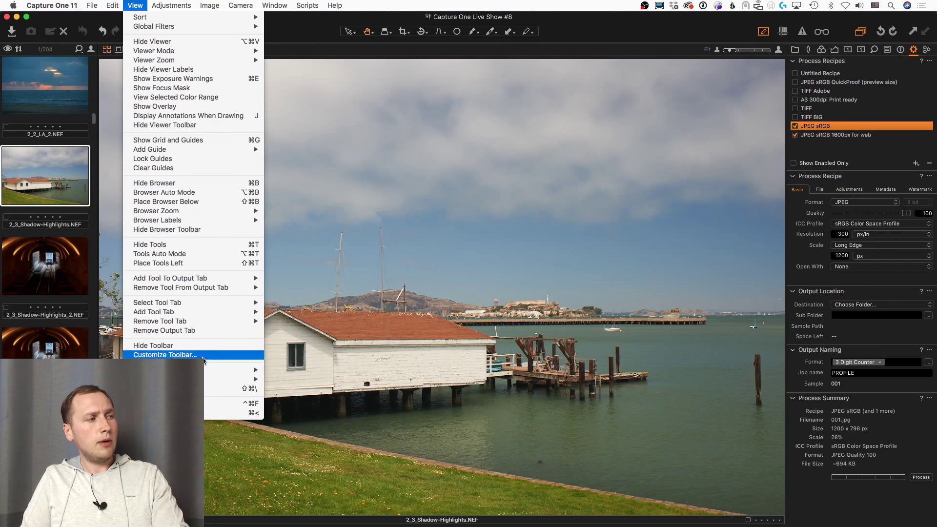
mouse_move(210, 370)
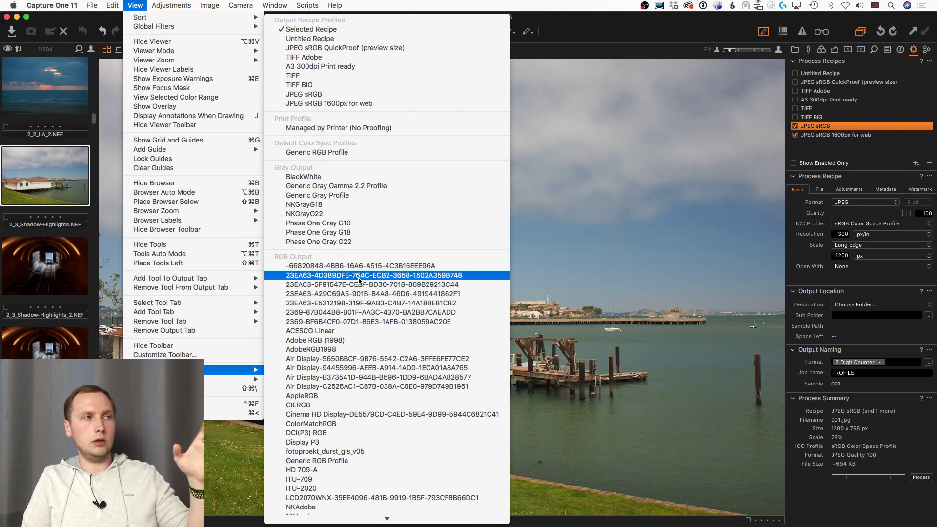
scroll(359, 274, down, 3)
scroll(359, 278, down, 7)
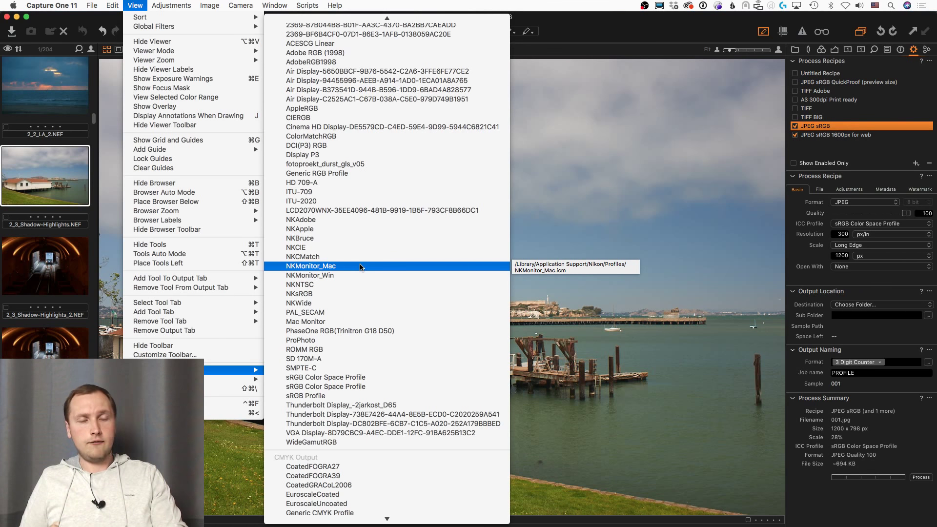
scroll(360, 267, up, 3)
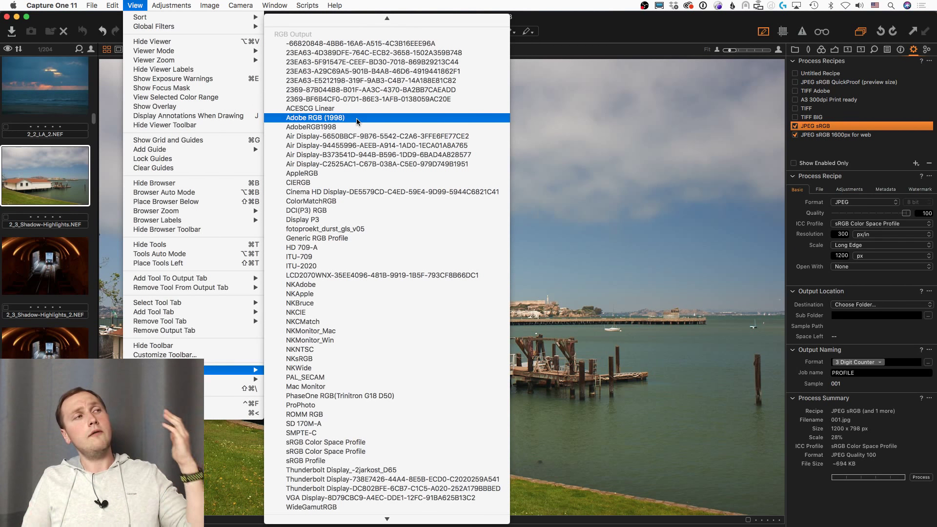
click(586, 34)
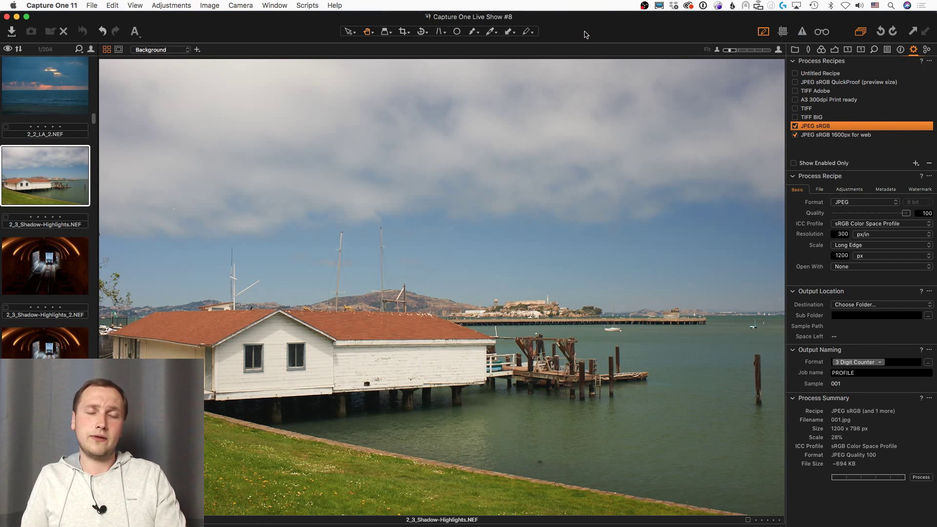
click(822, 50)
click(854, 218)
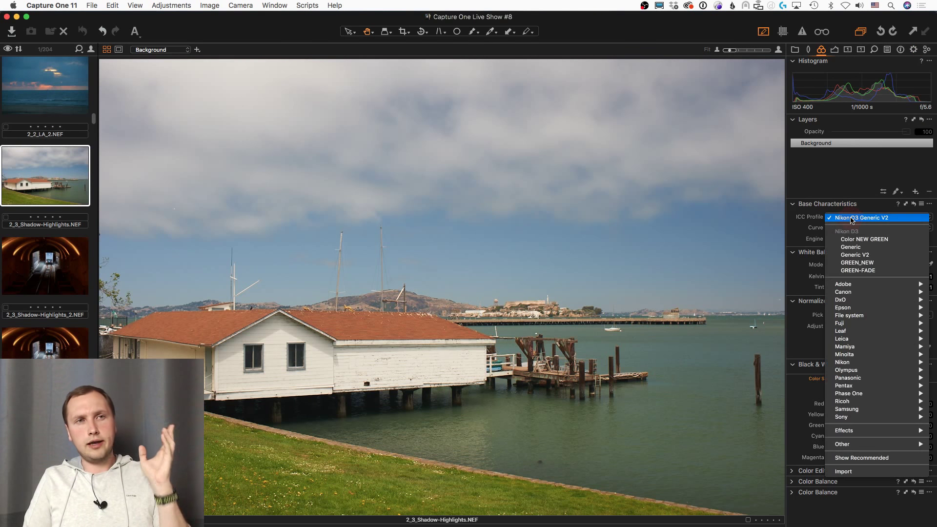
click(814, 223)
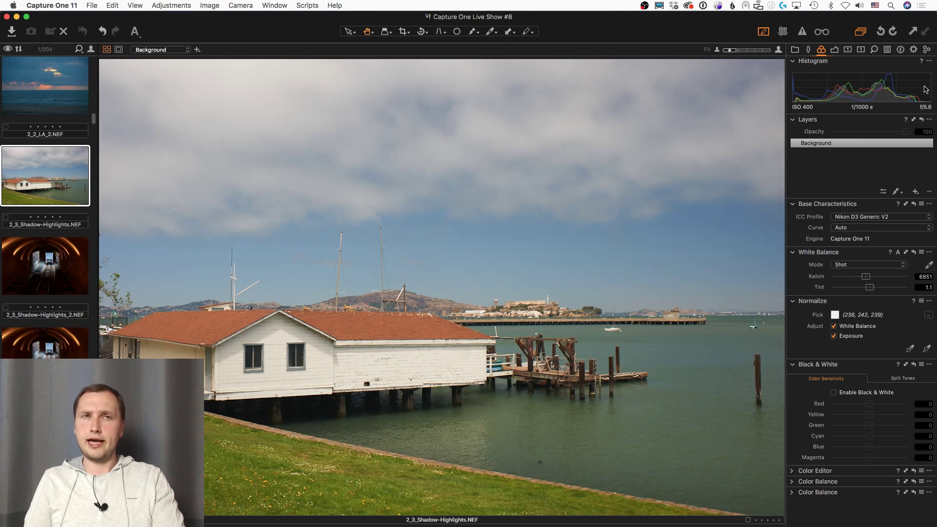
click(913, 50)
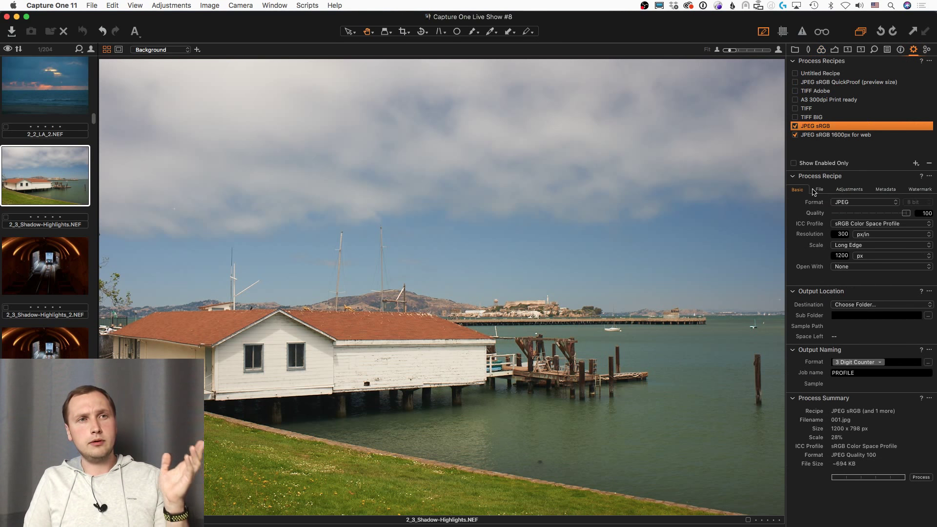
click(139, 6)
mouse_move(214, 370)
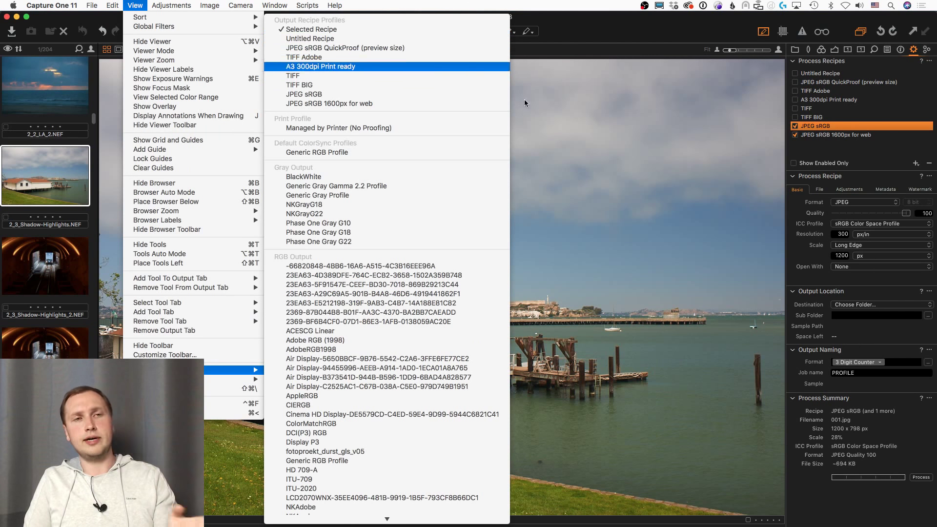
click(846, 276)
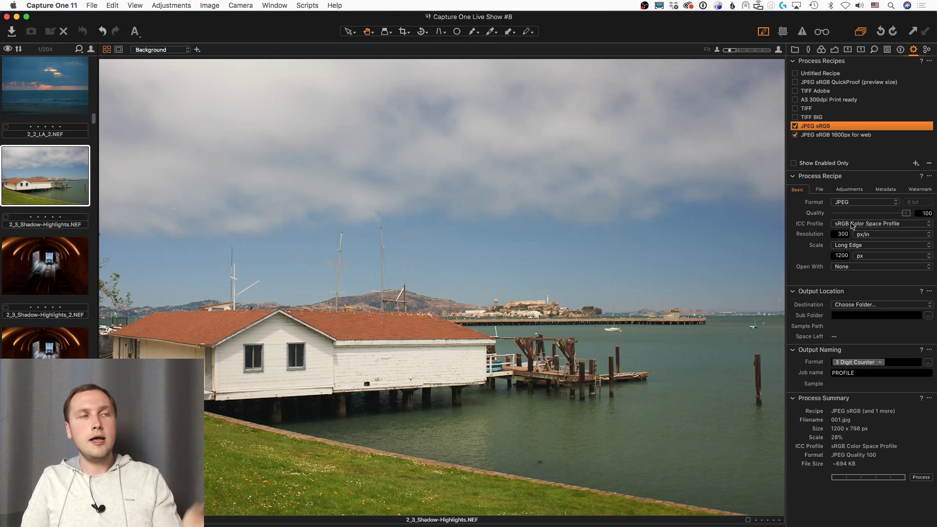
click(276, 39)
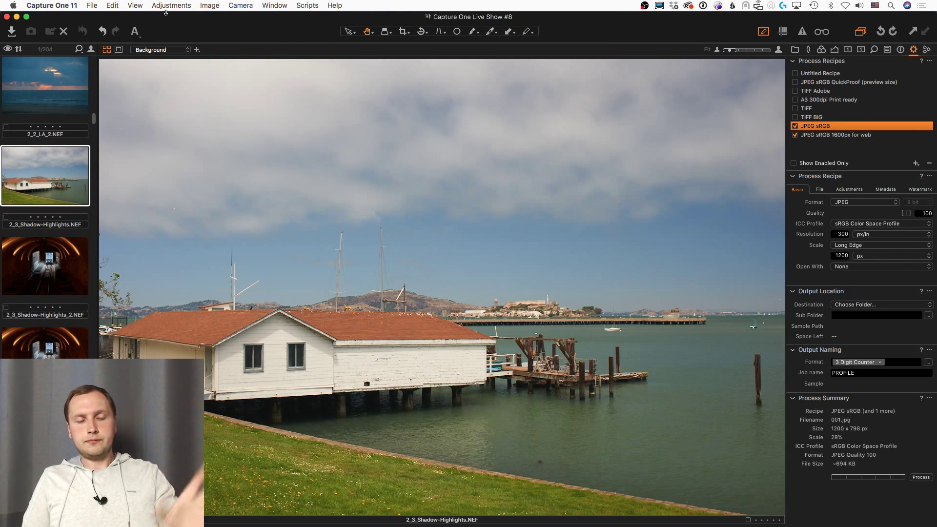
click(55, 5)
click(53, 33)
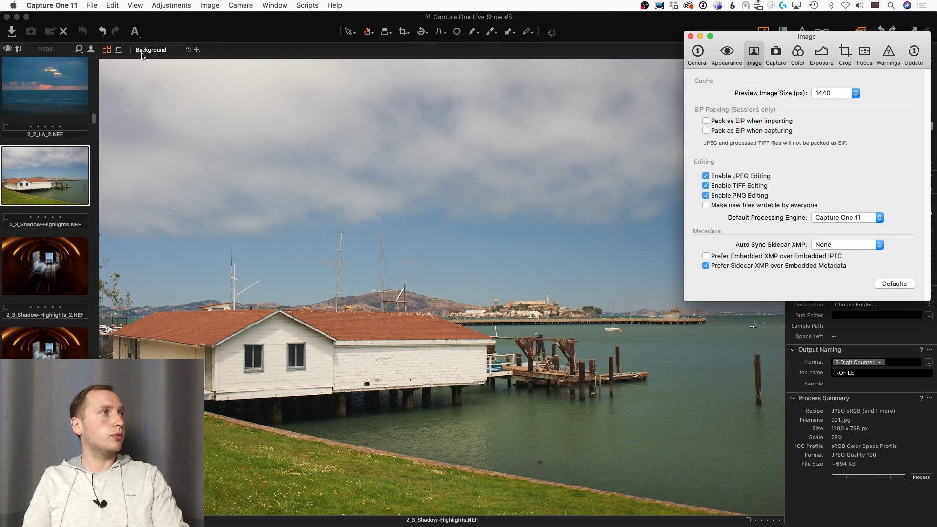
click(802, 56)
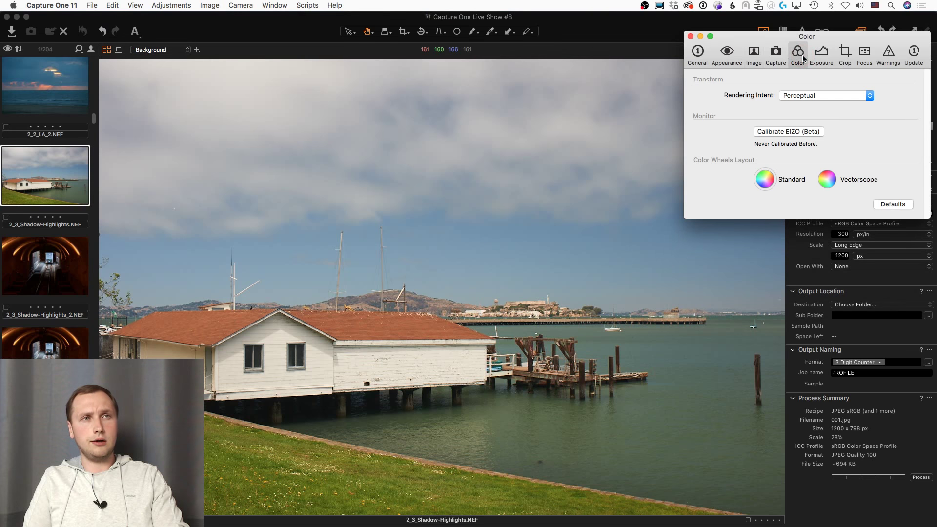
click(808, 96)
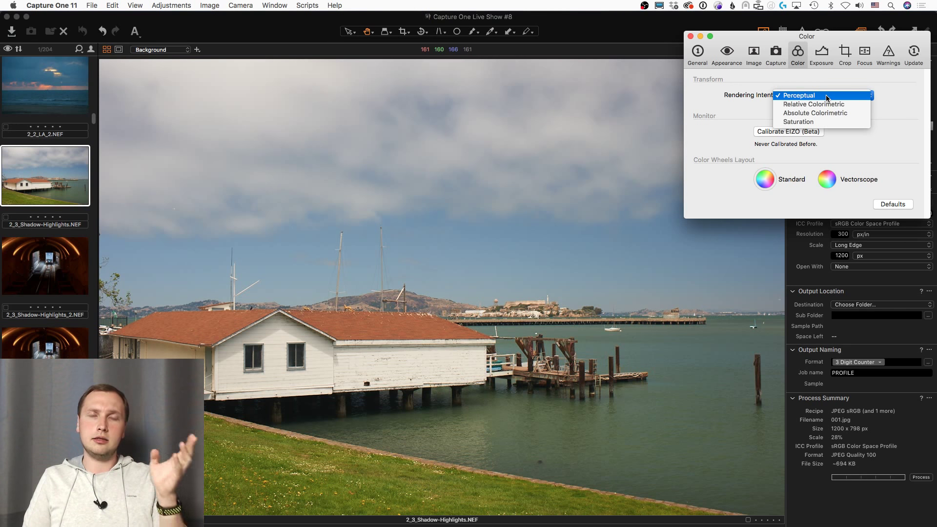
click(913, 109)
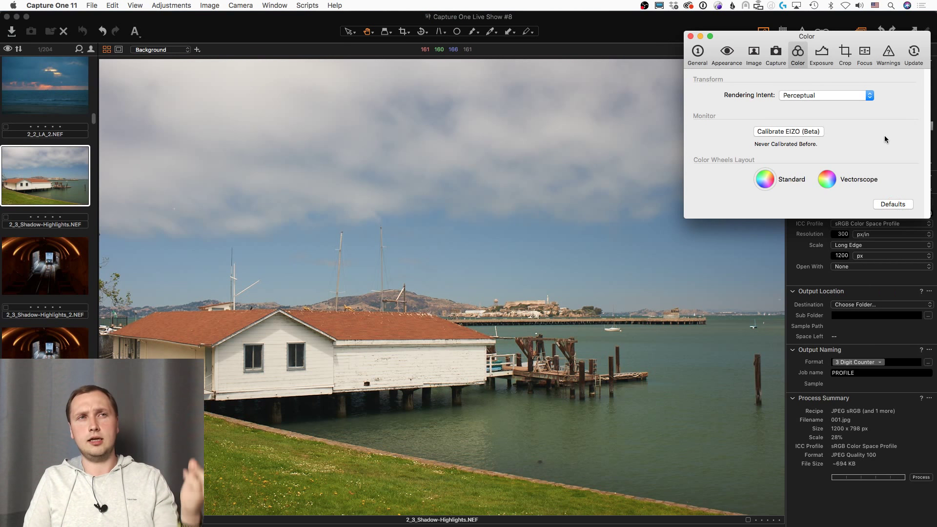
click(889, 205)
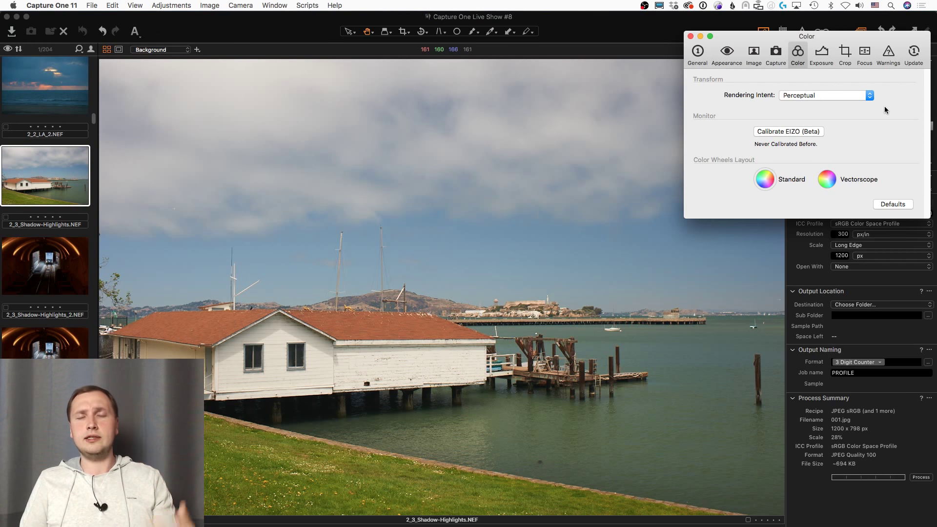
click(799, 95)
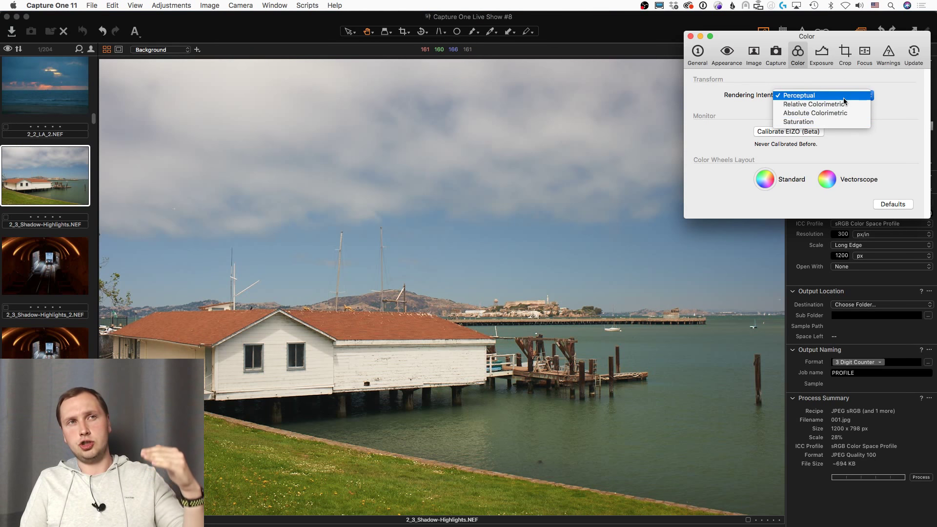
click(904, 96)
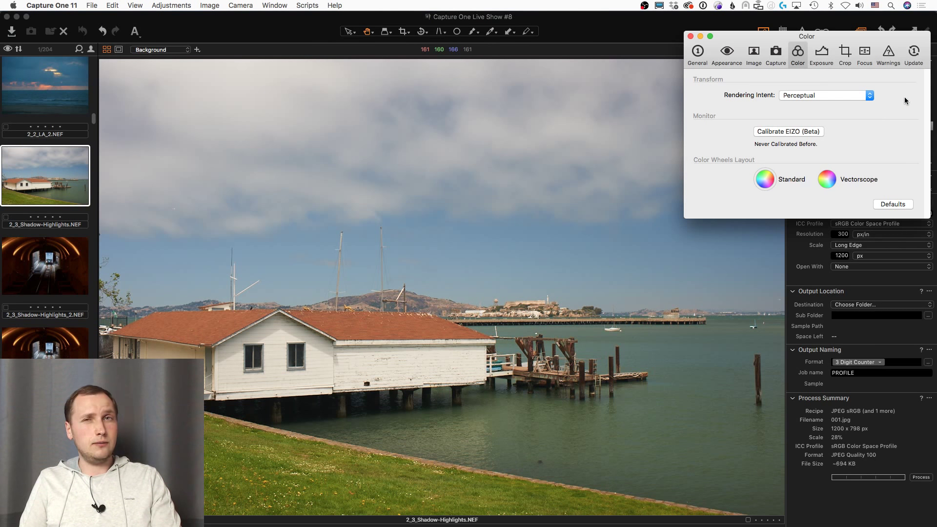
click(896, 203)
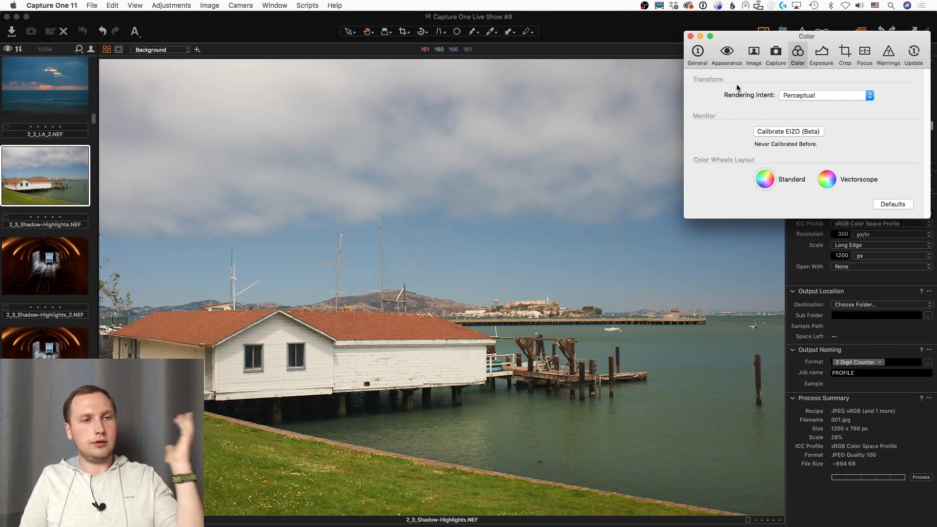
key(super+w)
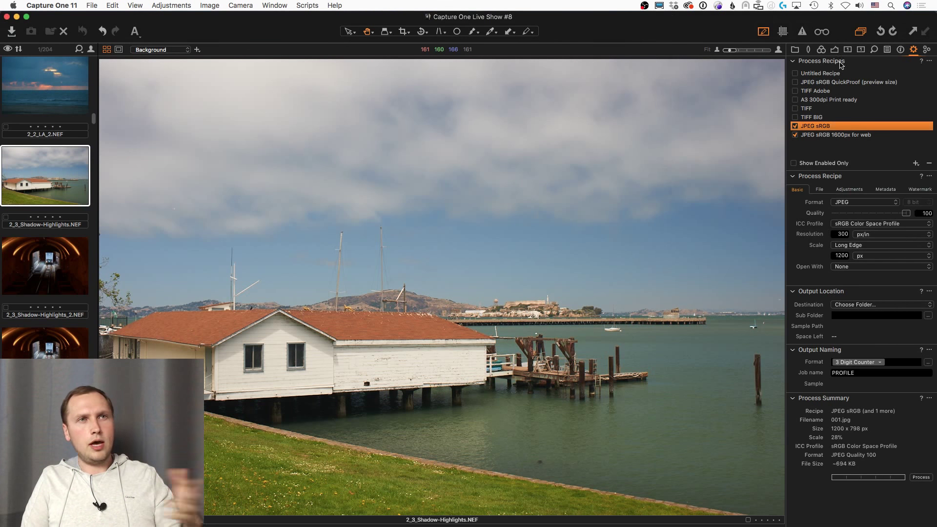
Step: Show the Color tool tab and soft-proof the boathouse photo with fotoproekt_durst_gls_v05
click(821, 49)
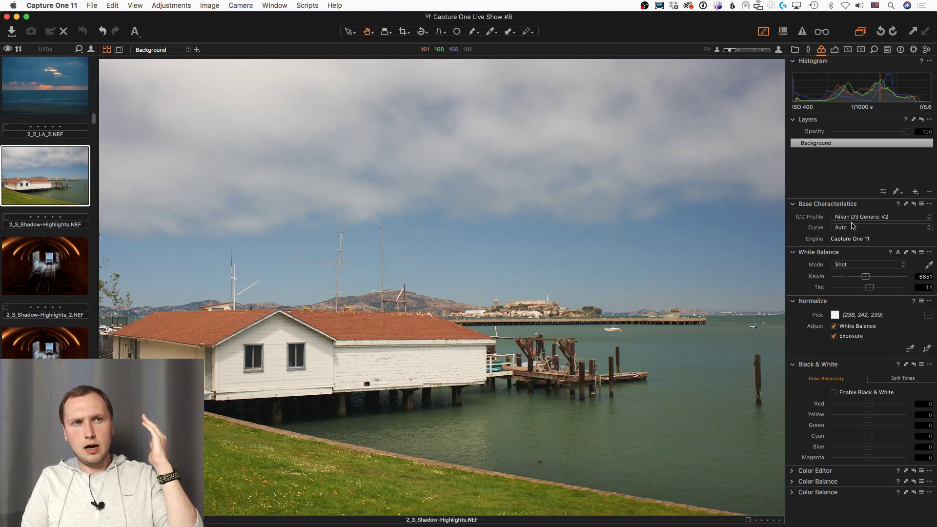
click(135, 5)
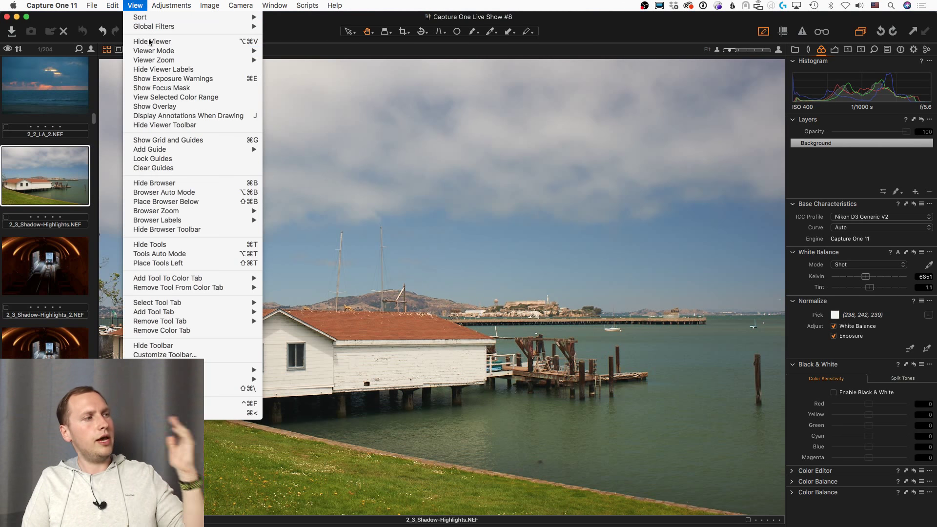
mouse_move(156, 370)
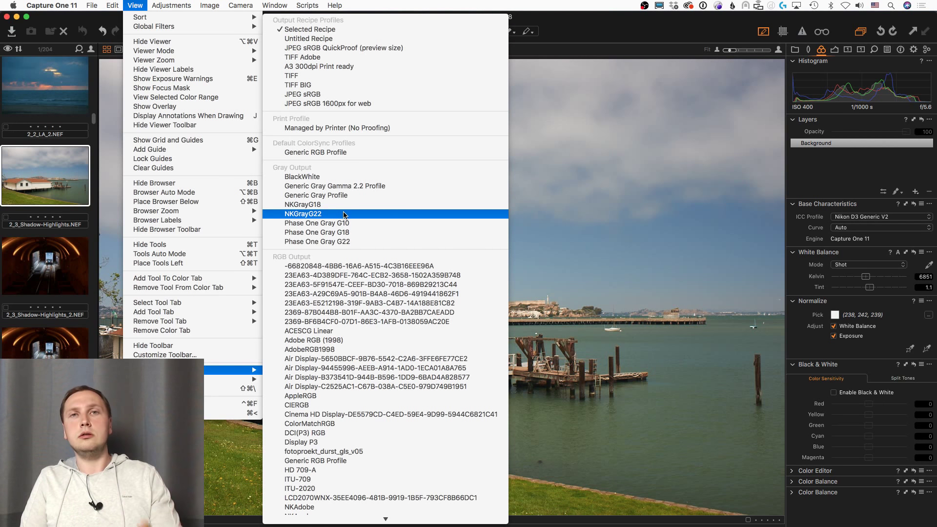
scroll(347, 263, down, 10)
scroll(347, 275, down, 4)
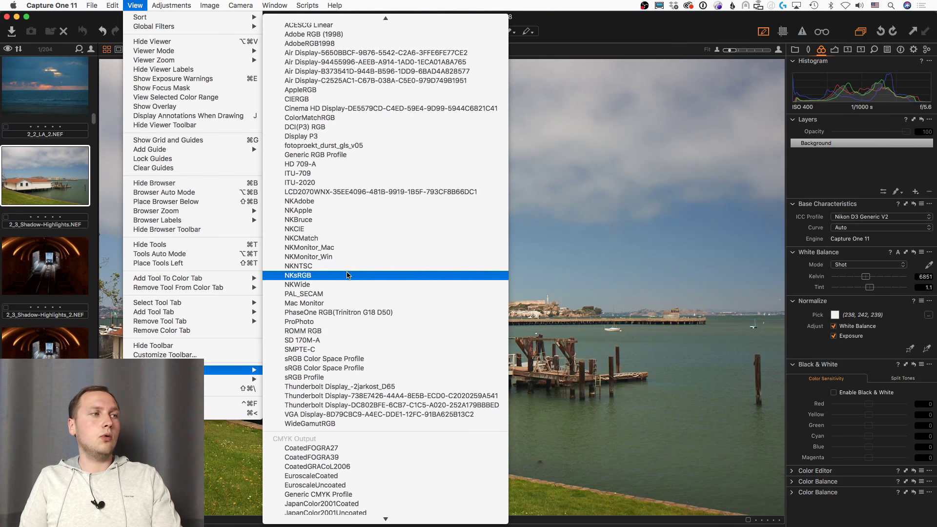
scroll(347, 275, down, 2)
scroll(348, 275, up, 2)
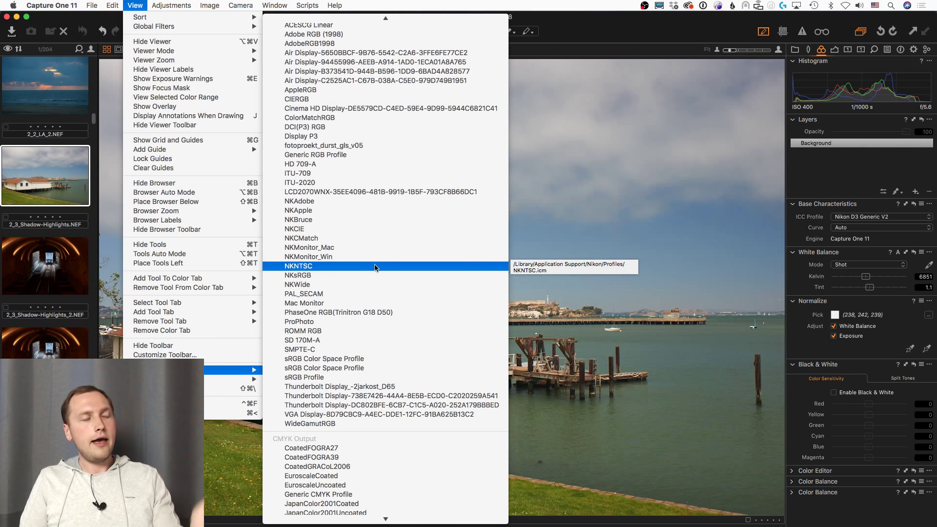
scroll(361, 293, up, 3)
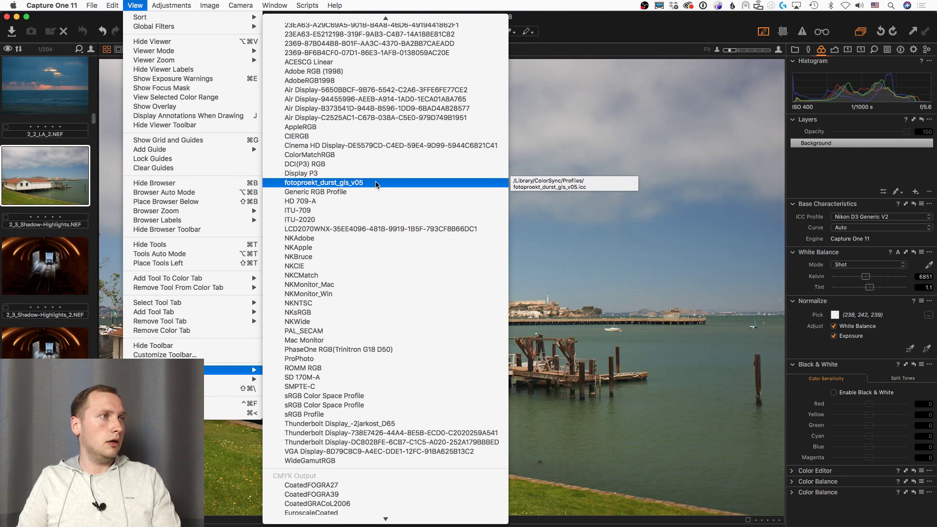
click(376, 183)
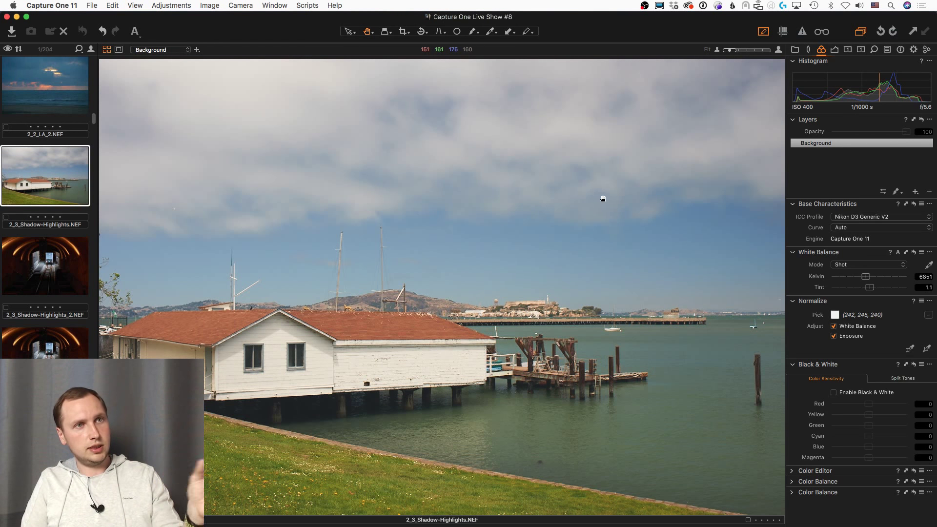
Step: Proof with Selected Recipe again and zoom the boathouse photo to 50%
click(136, 5)
mouse_move(229, 369)
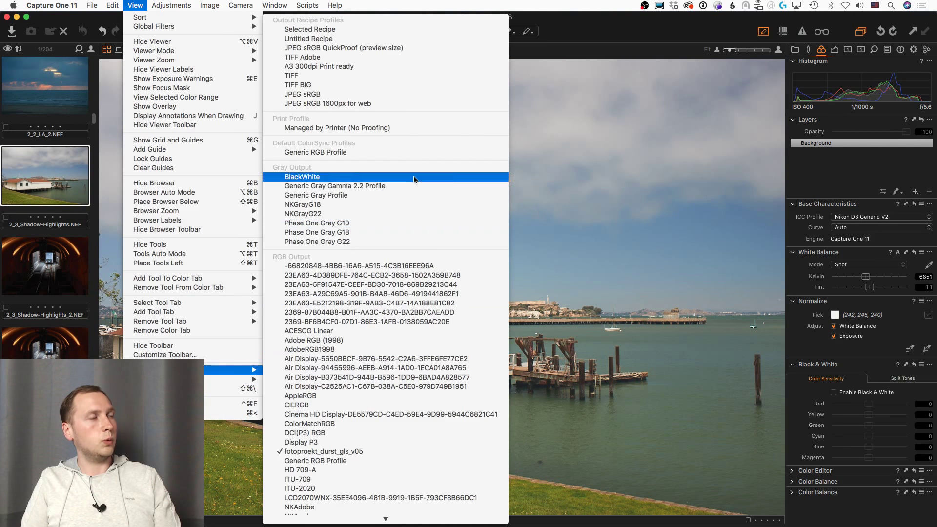
click(356, 29)
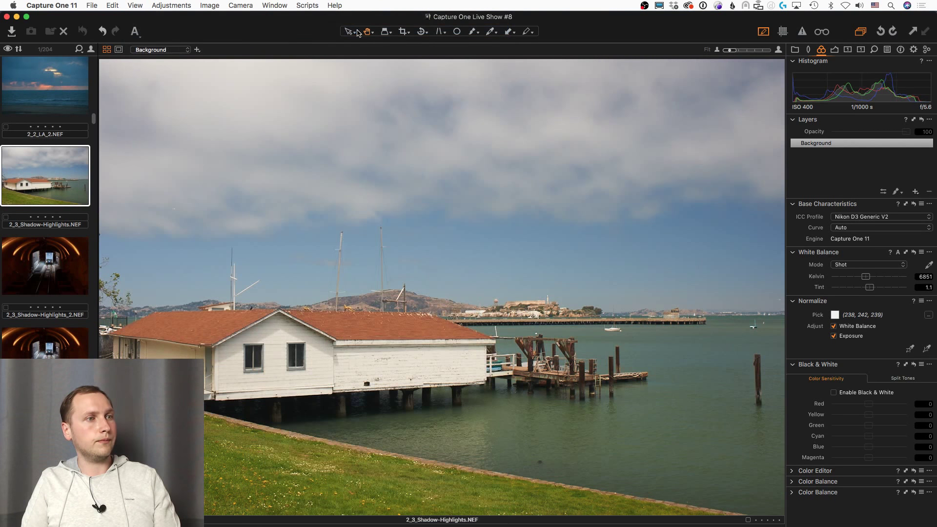
key(super+equal)
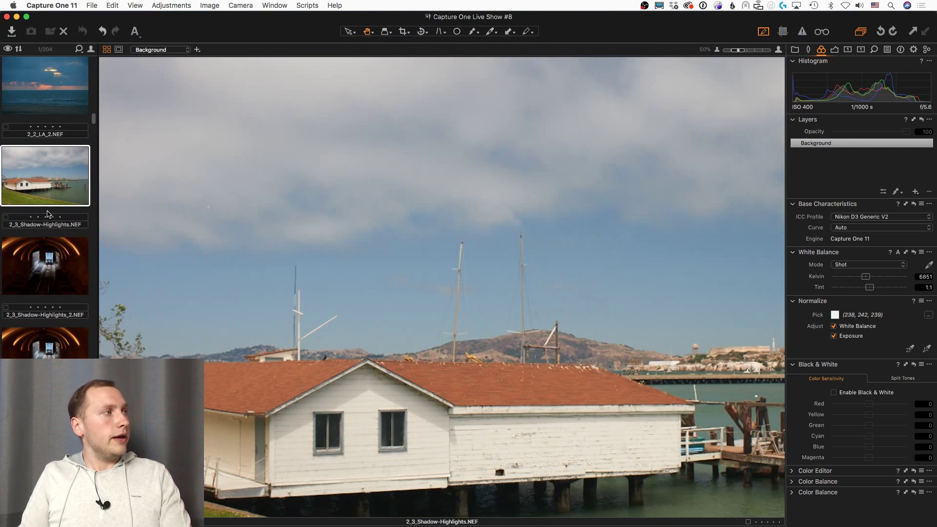
Step: Select the 2_2_LA_2 sunset photo and bring back the Color tool tab
scroll(54, 211, up, 4)
click(53, 211)
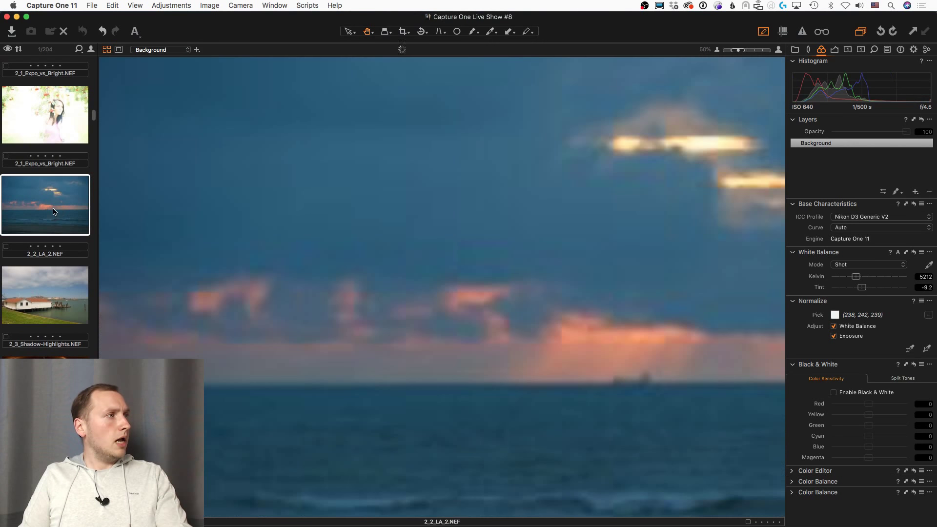
click(796, 50)
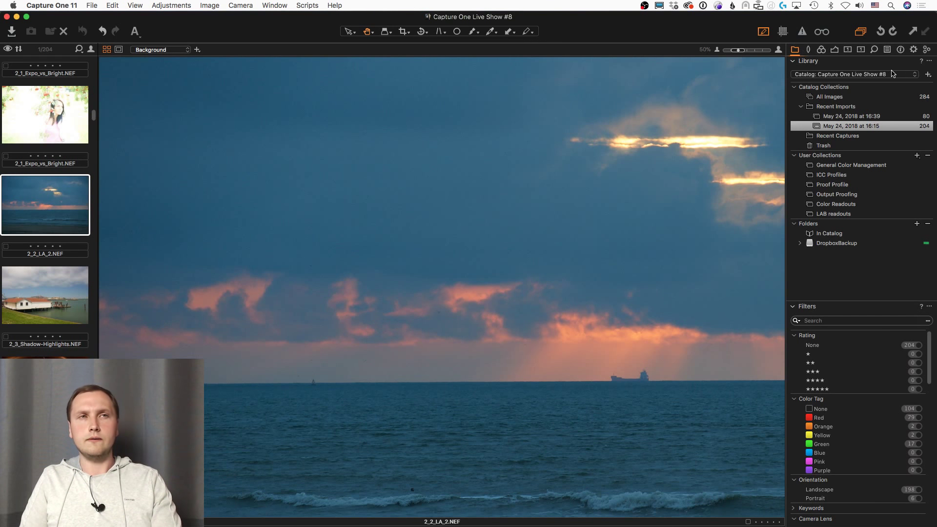
click(823, 49)
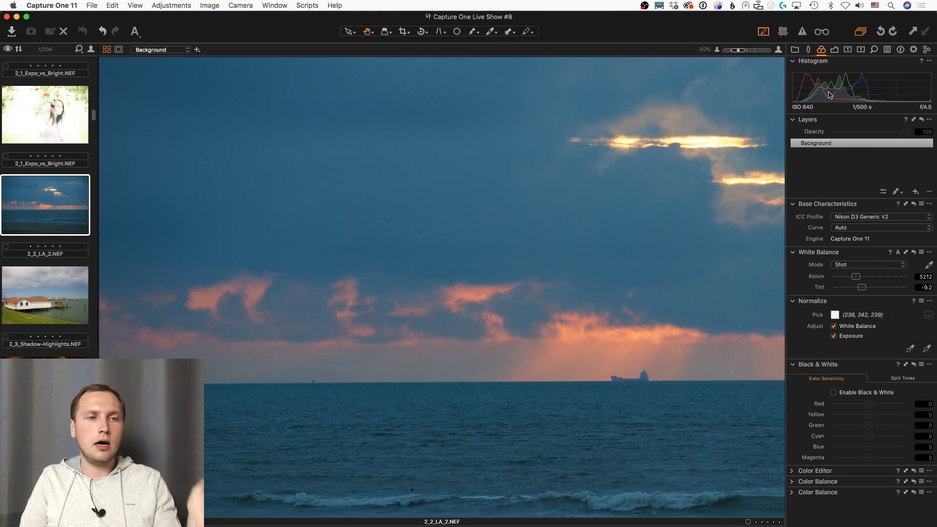
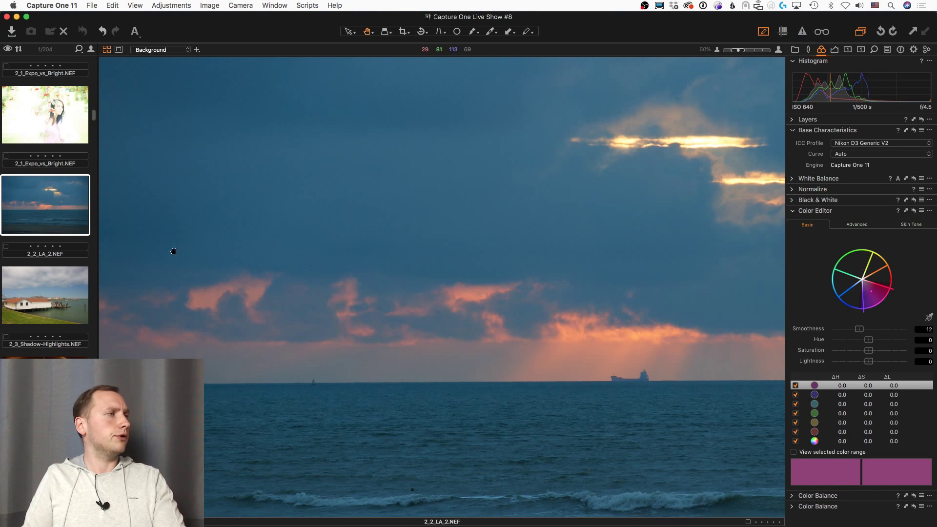
Step: Show the green leaf photo 1_Z_8.jpg in the viewer
scroll(61, 307, up, 10)
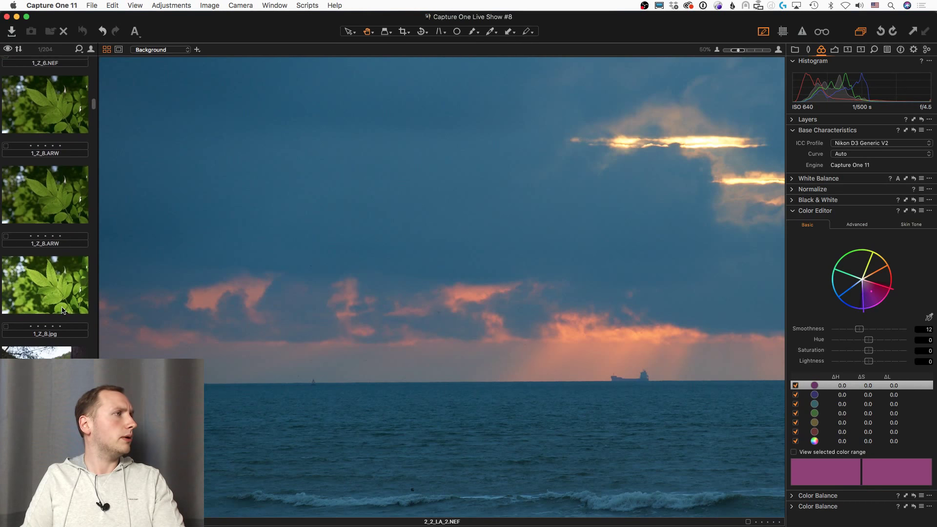
click(68, 268)
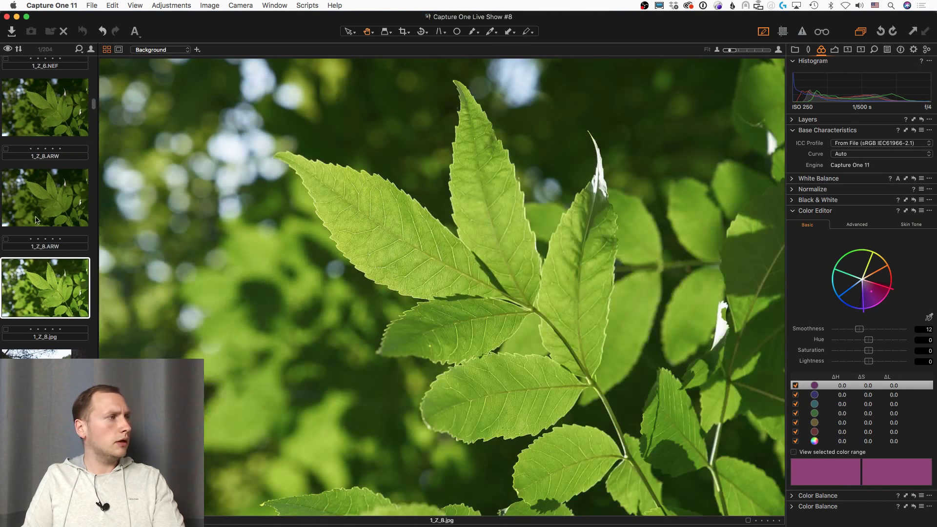
scroll(44, 215, up, 2)
Step: Select the raw leaf photo 1_Z_8.ARW and reset its adjustments
scroll(45, 215, up, 2)
click(53, 171)
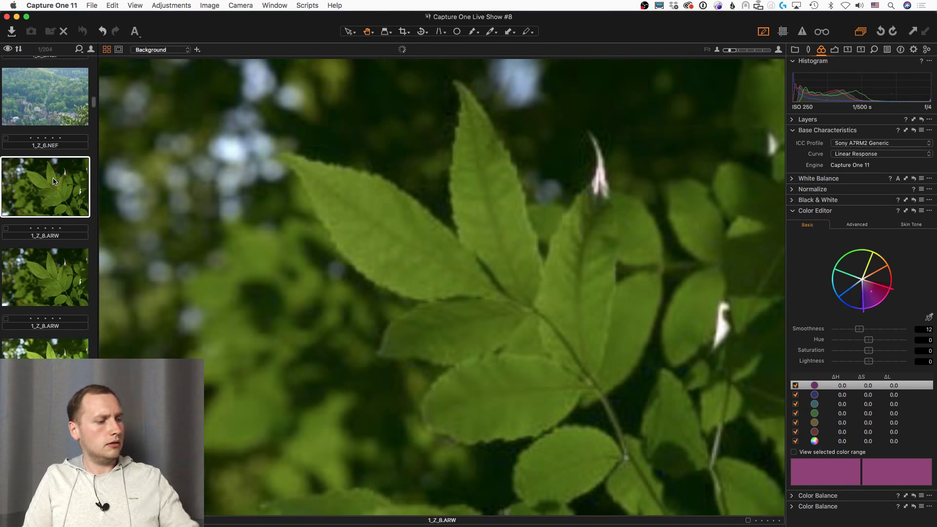
key(super+r)
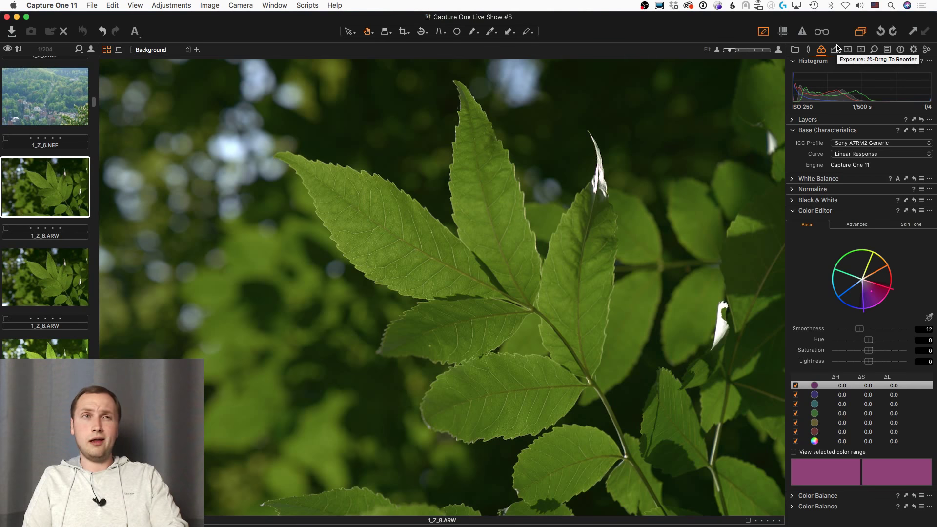
Step: Change the leaf photo's base curve from Linear Response to Film Standard
click(835, 49)
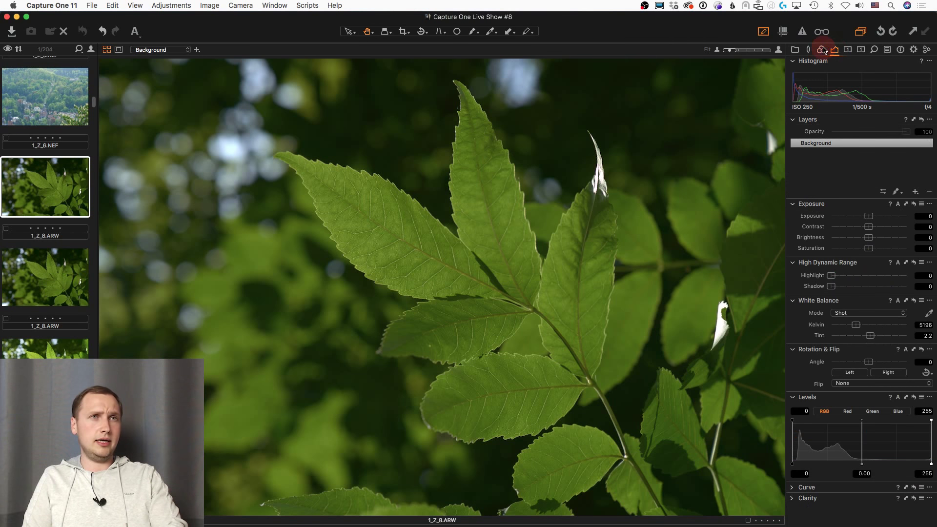
click(821, 49)
click(864, 154)
click(866, 147)
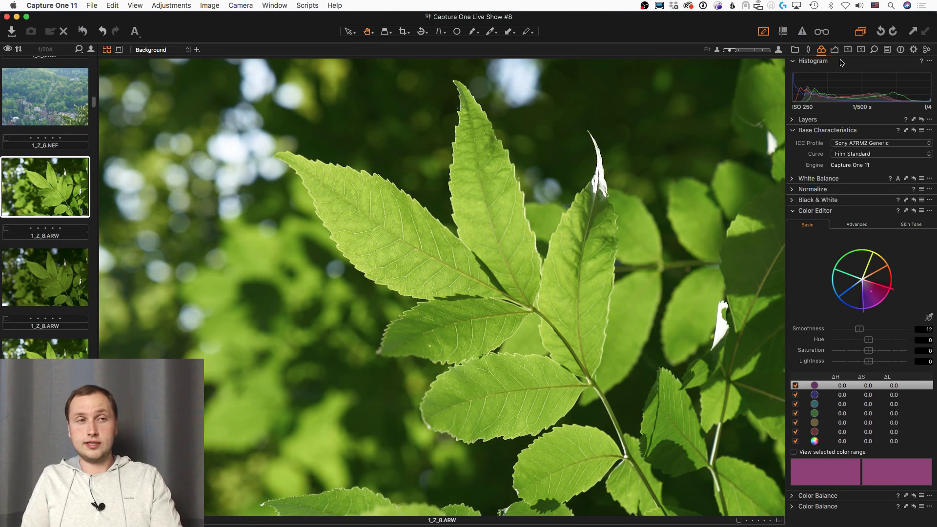
Step: Browse through the filmstrip thumbnails, then bring up the Library tools
scroll(55, 180, up, 5)
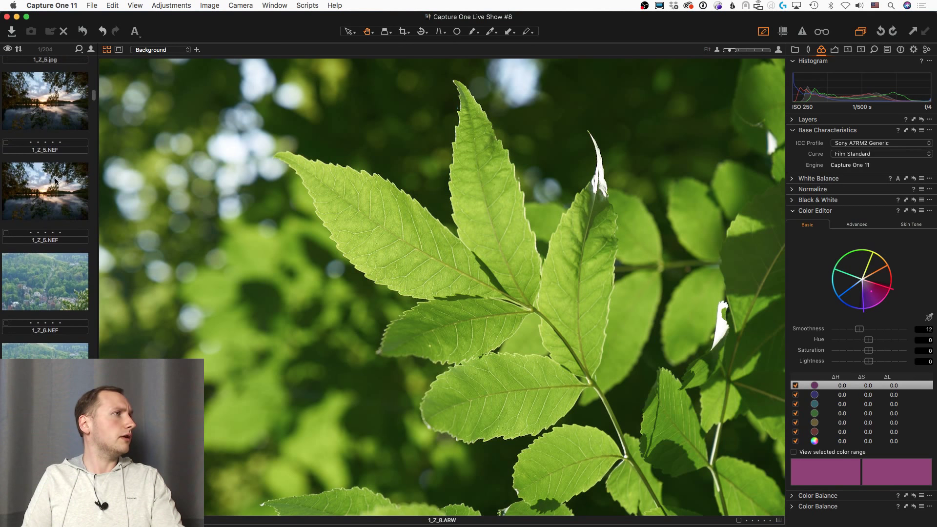
scroll(55, 180, up, 10)
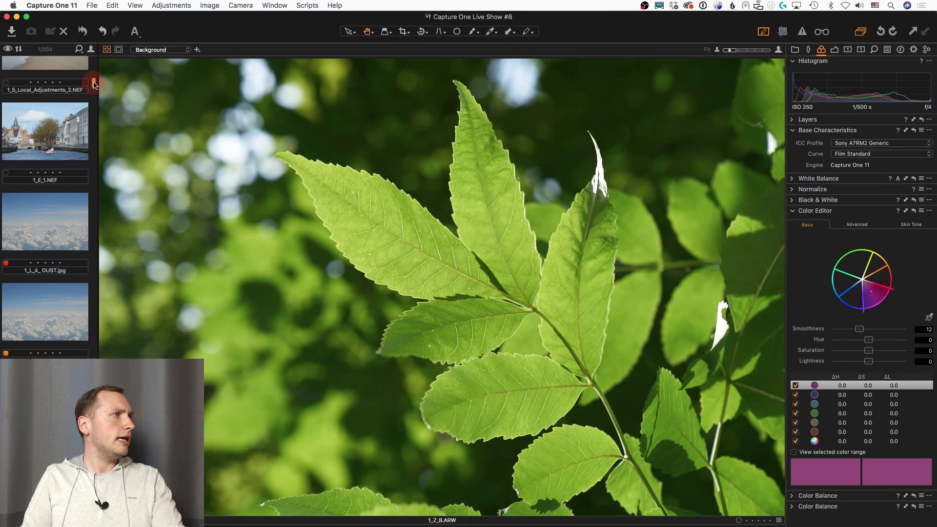
scroll(94, 84, down, 15)
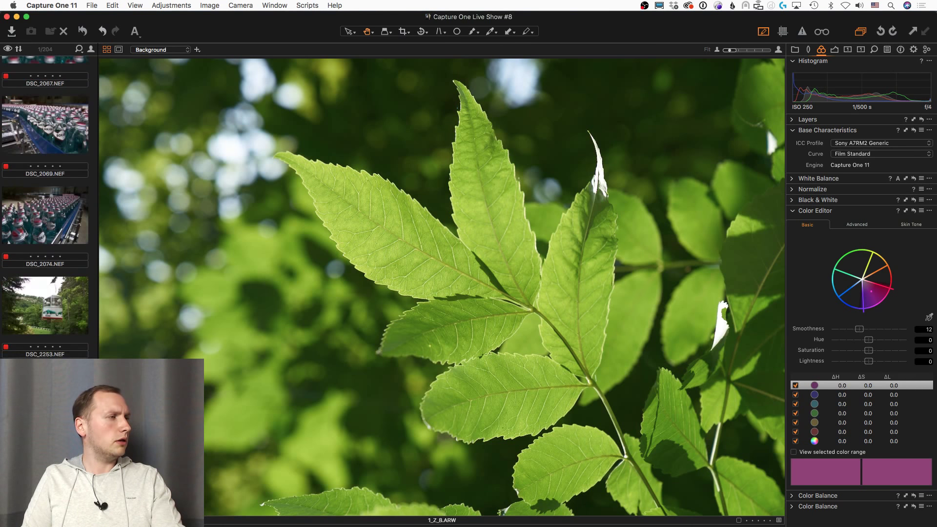
scroll(46, 207, down, 10)
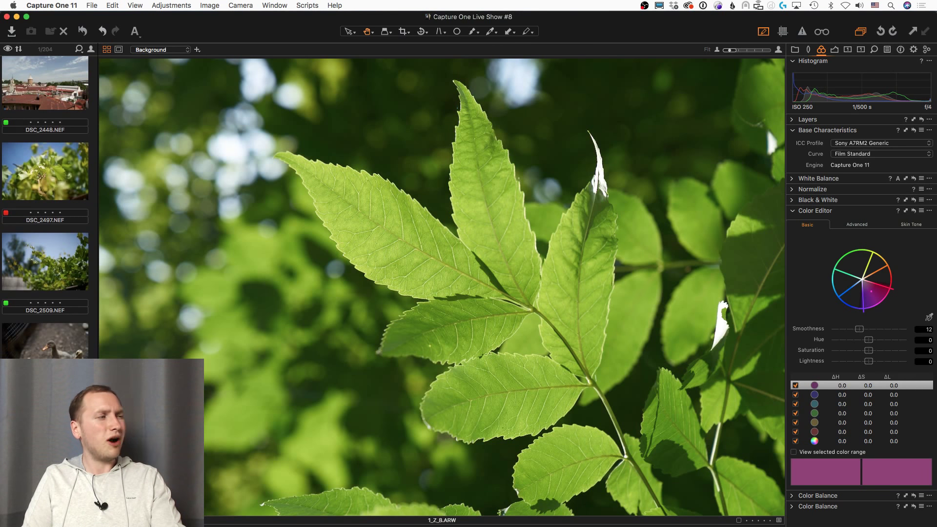
scroll(46, 207, down, 10)
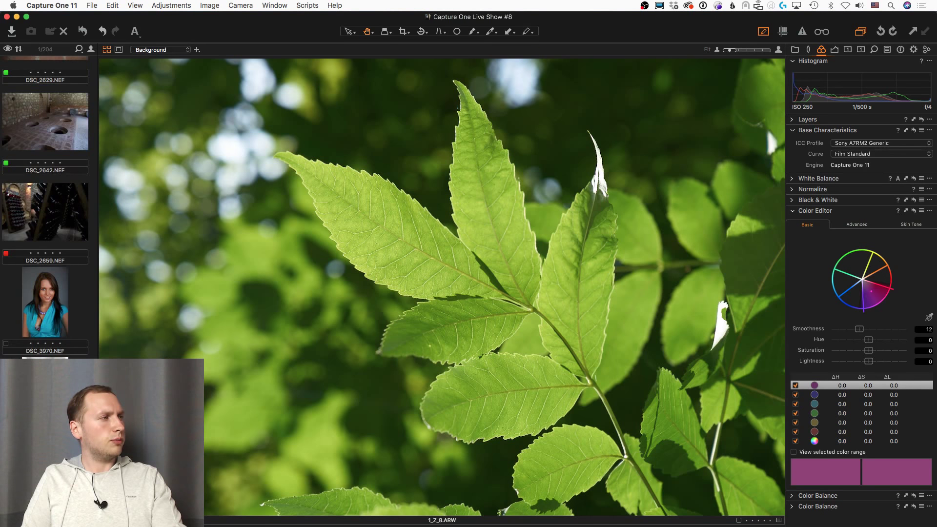
scroll(46, 208, down, 10)
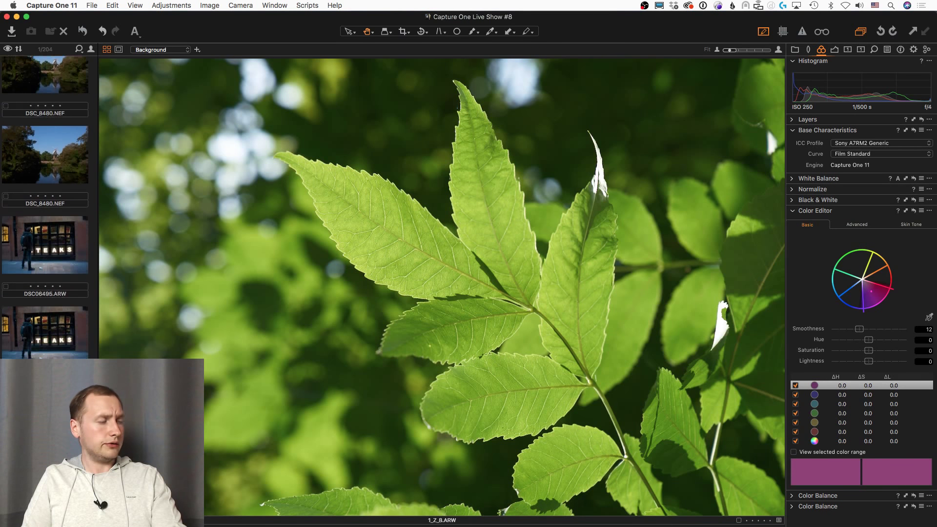
scroll(46, 207, down, 10)
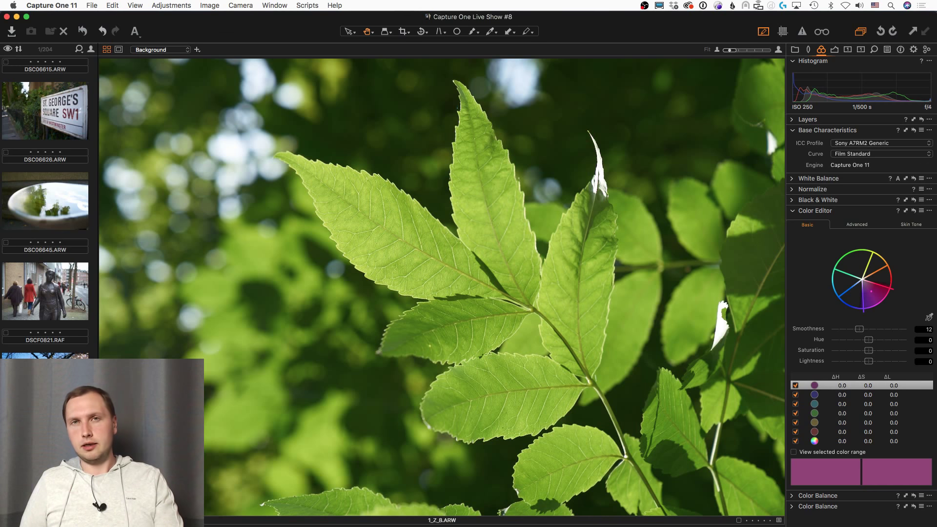
scroll(44, 207, down, 15)
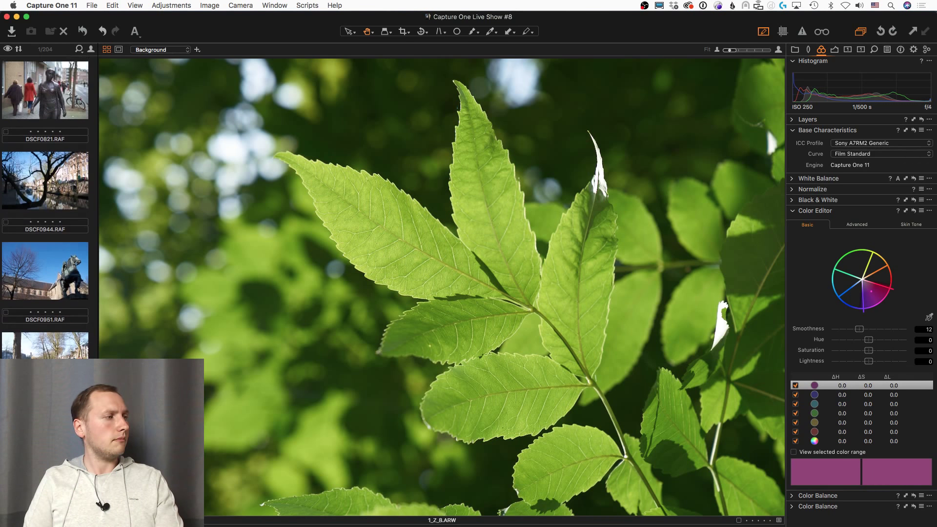
scroll(45, 208, down, 7)
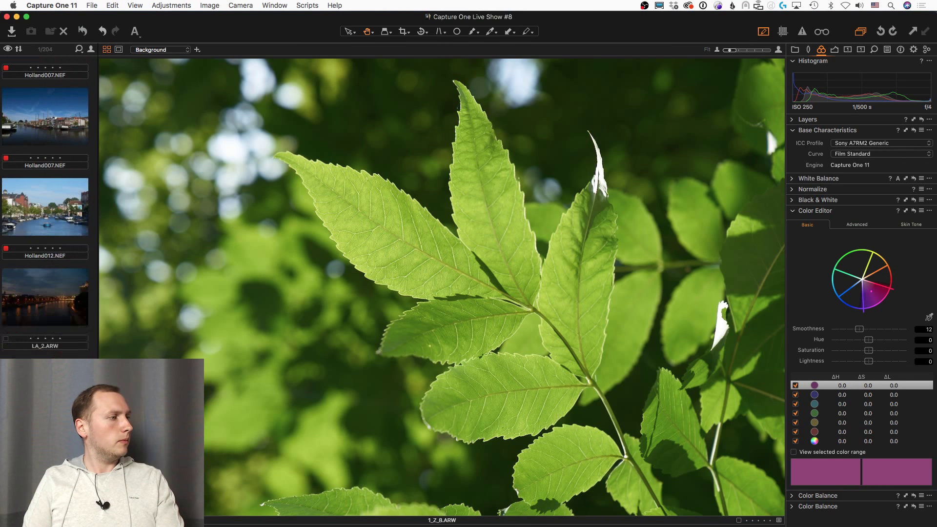
scroll(44, 208, down, 15)
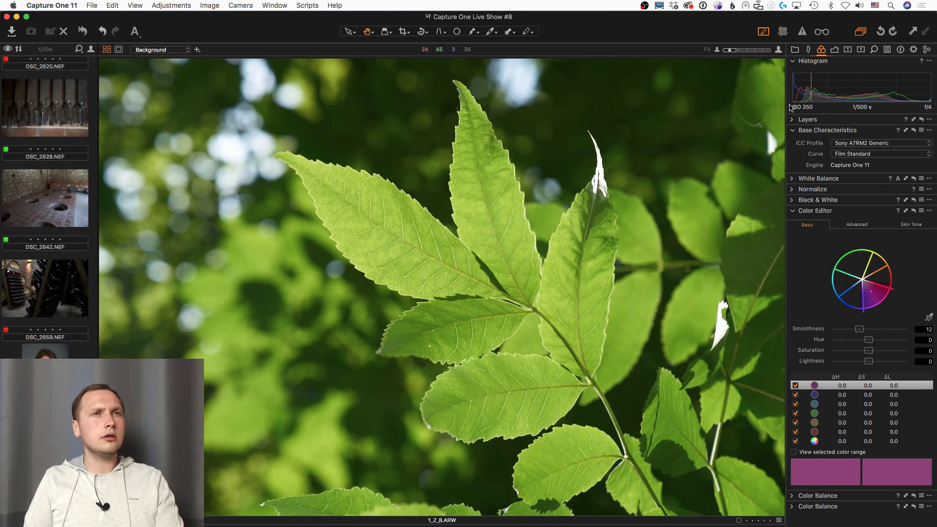
click(795, 49)
Step: Open 4_Z_7.NEF from the May 24, 2018 16:39 import, with Color tools shown and adjustments reset
click(844, 116)
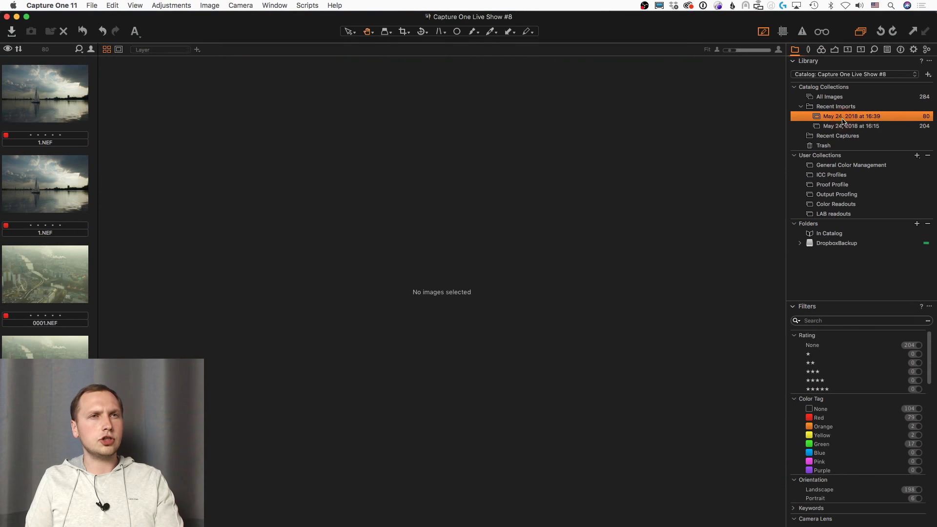
scroll(51, 305, down, 5)
scroll(53, 308, down, 15)
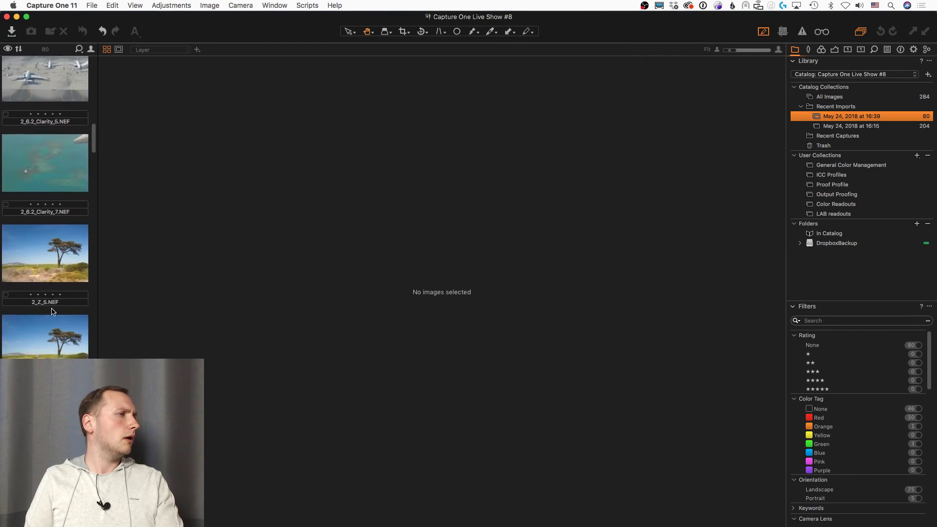
scroll(49, 276, down, 15)
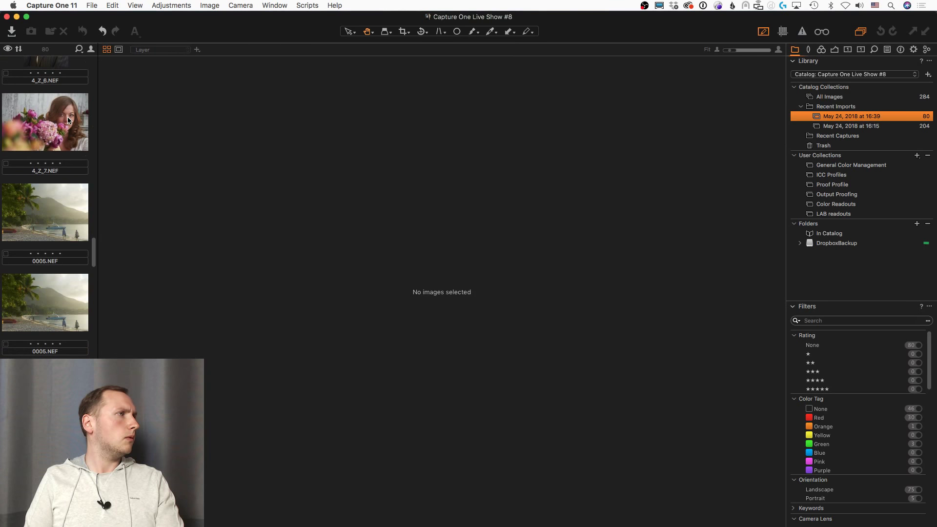
click(53, 122)
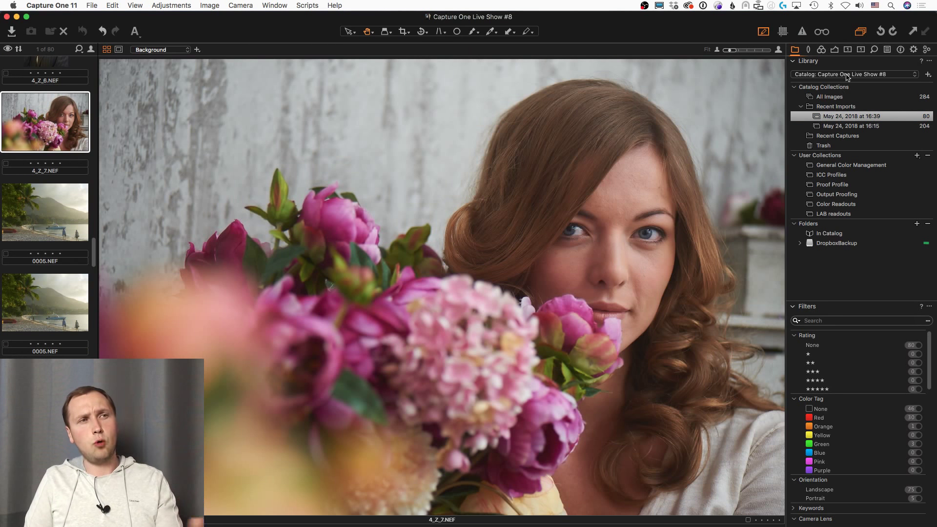
click(827, 49)
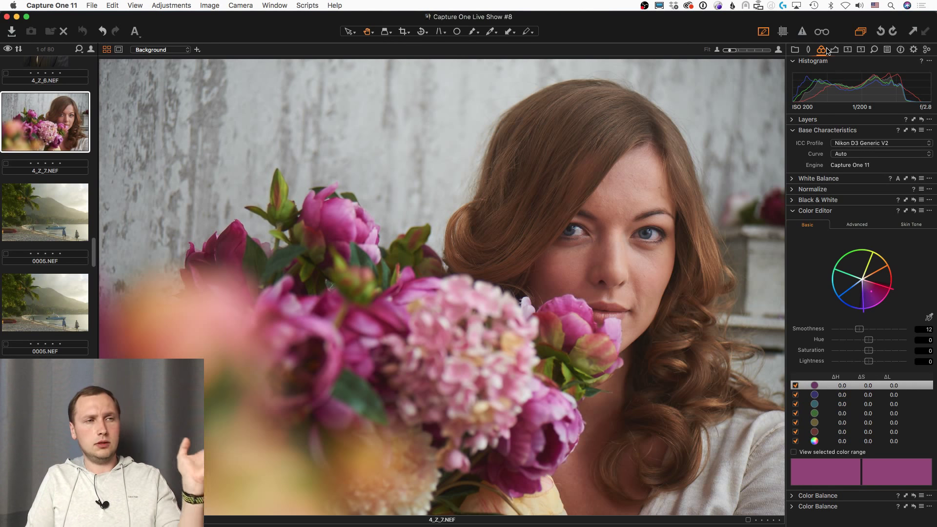
key(super+r)
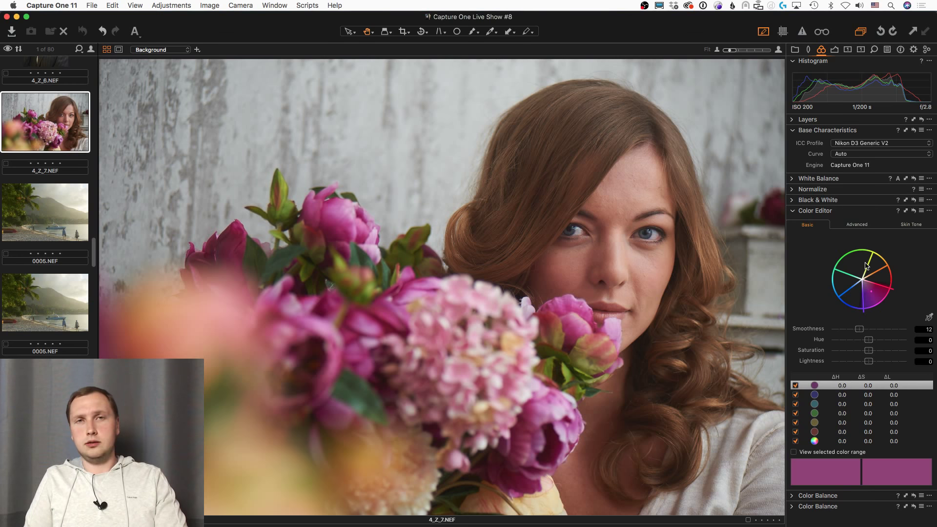
Step: Pick the woman's facial skin tone in the Advanced Color Editor and shift its hue to 4.5
click(867, 226)
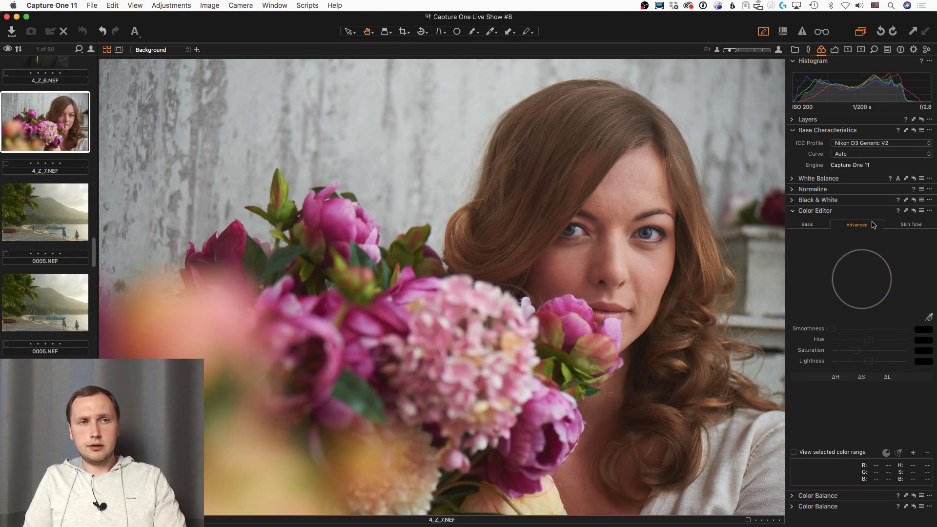
click(818, 228)
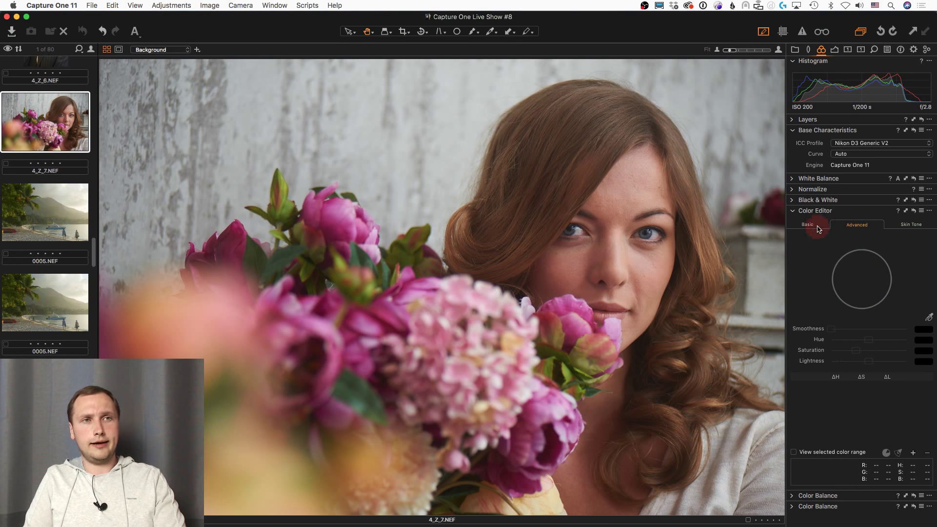
click(872, 224)
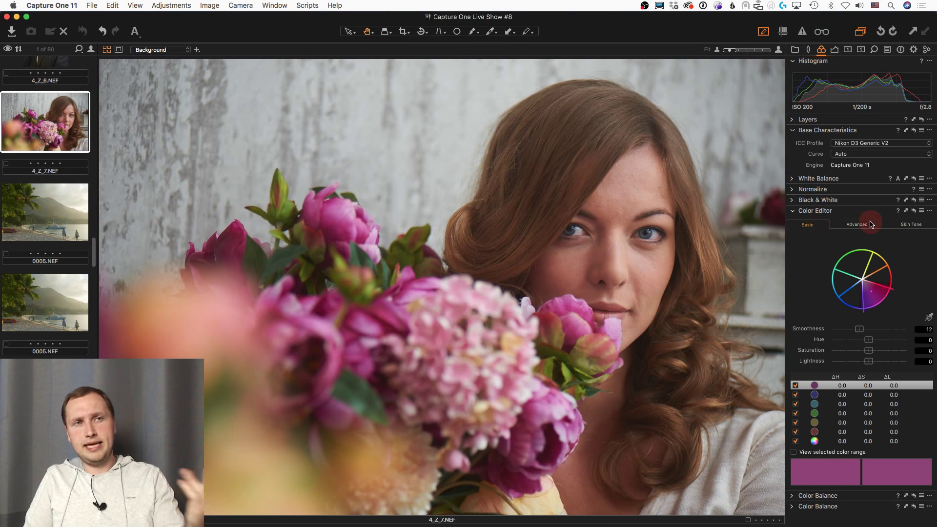
click(930, 318)
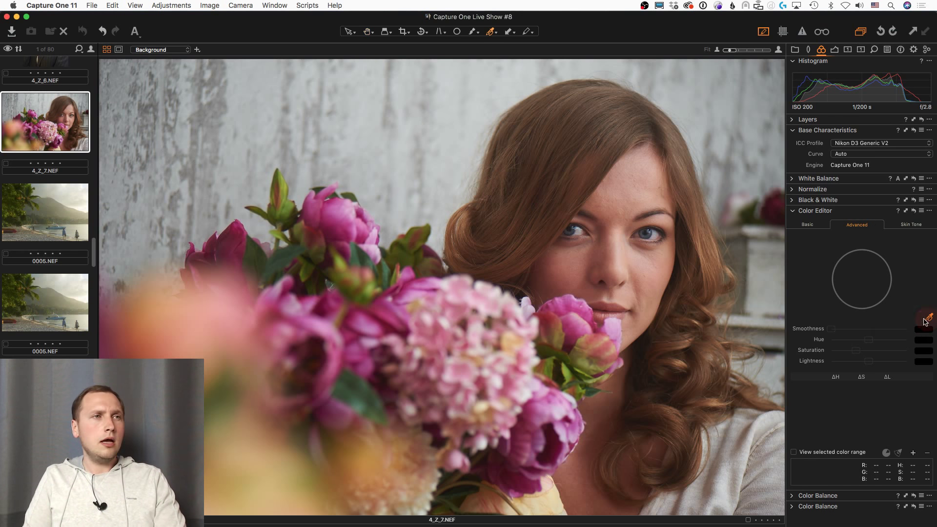
click(634, 195)
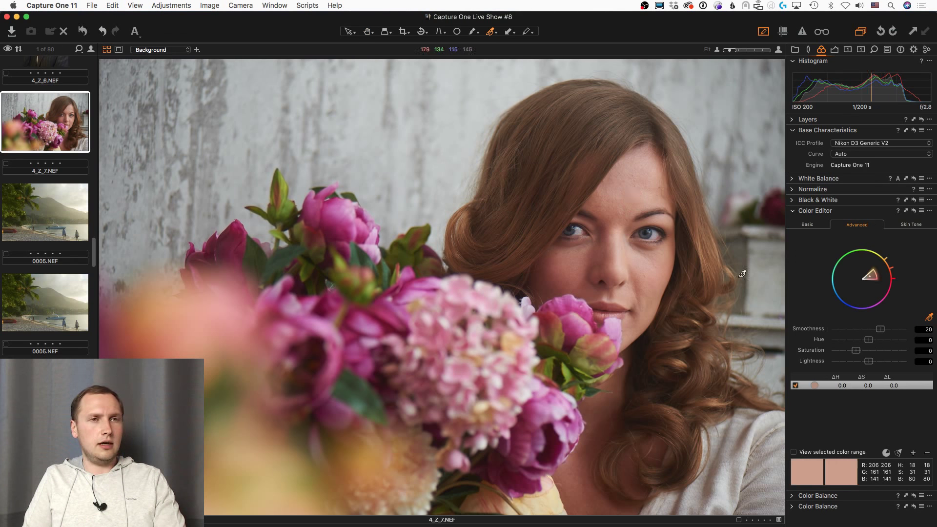
click(900, 454)
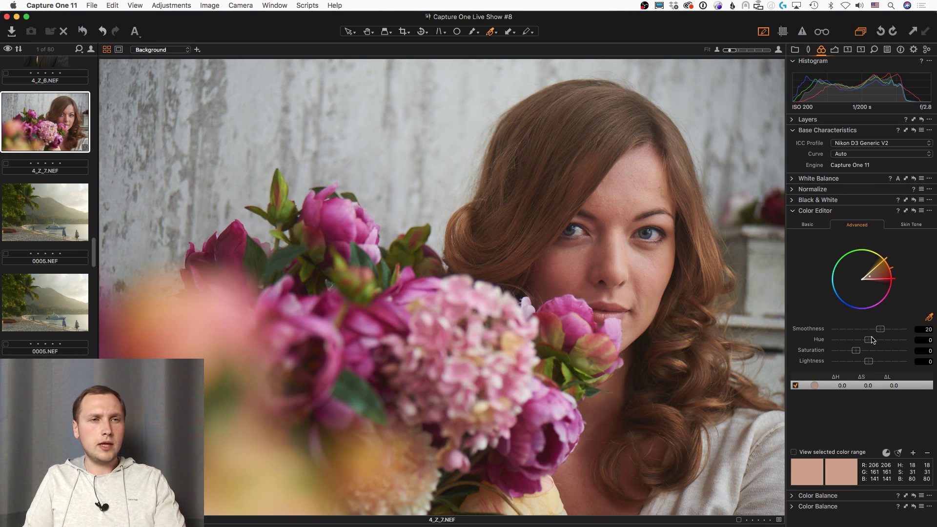
mouse_move(873, 340)
mouse_down()
mouse_move(864, 344)
mouse_move(877, 345)
mouse_up()
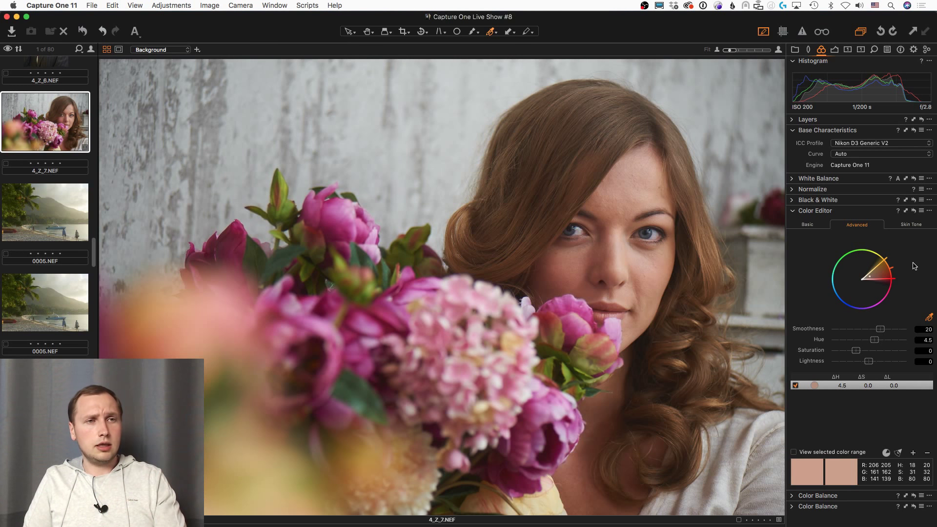
Step: Save the Color Editor adjustment as an ICC profile named 'NikonD3-LIVE SHOW'
click(929, 211)
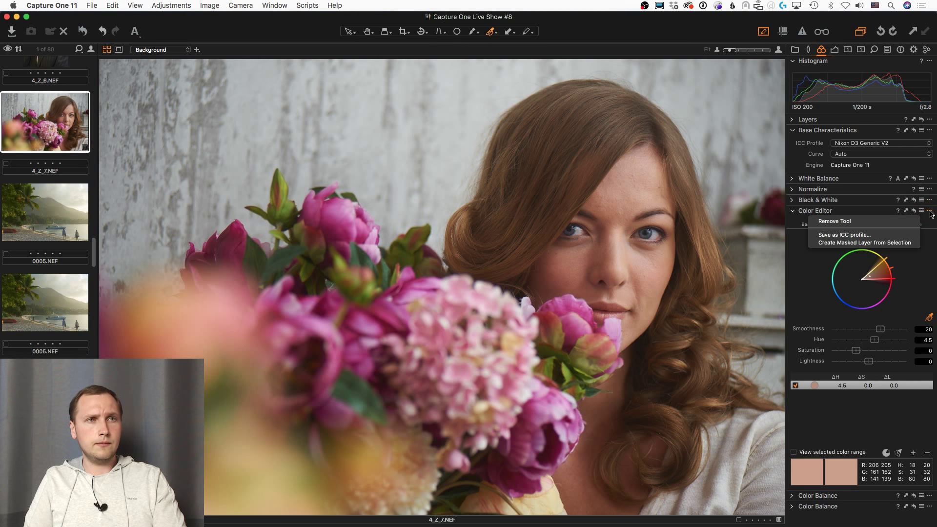
click(886, 235)
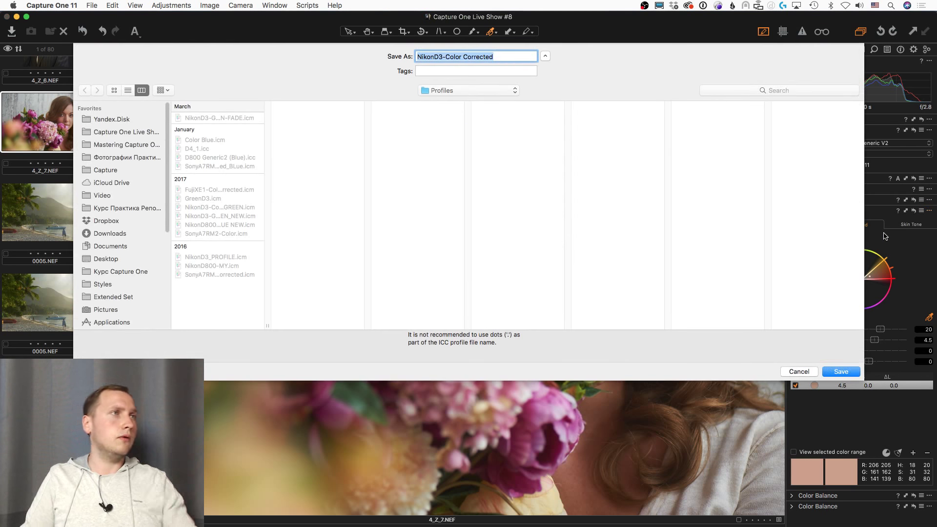
key(Right)
key(BackSpace)
key(BackSpace)
key(BackSpace)
key(BackSpace)
key(BackSpace)
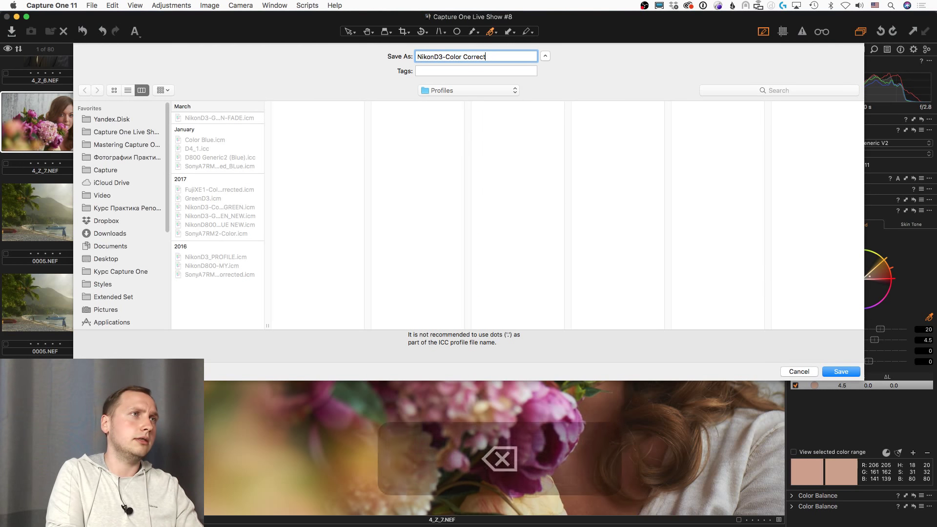
key(BackSpace)
key(BackSpace)
key(BackSpace)
key(BackSpace)
key(BackSpace)
key(BackSpace)
key(BackSpace)
key(BackSpace)
key(BackSpace)
key(BackSpace)
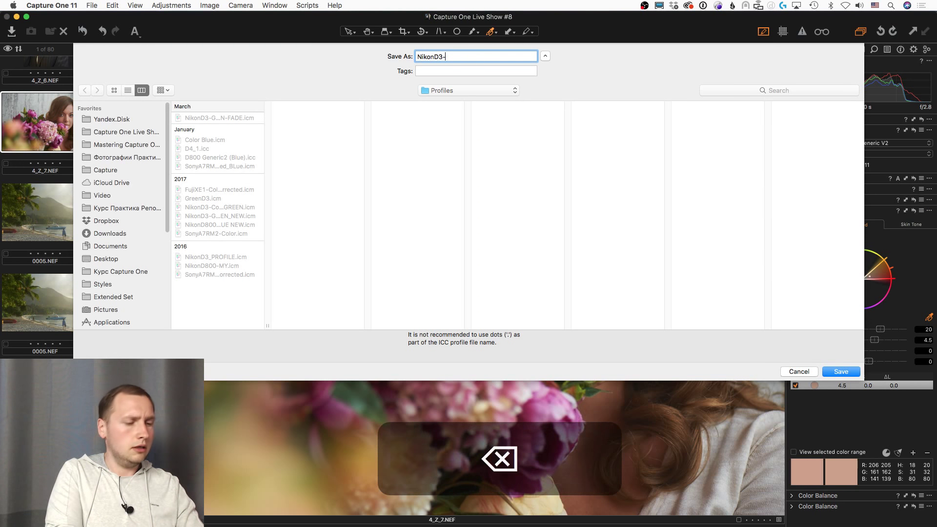
text(LIVE)
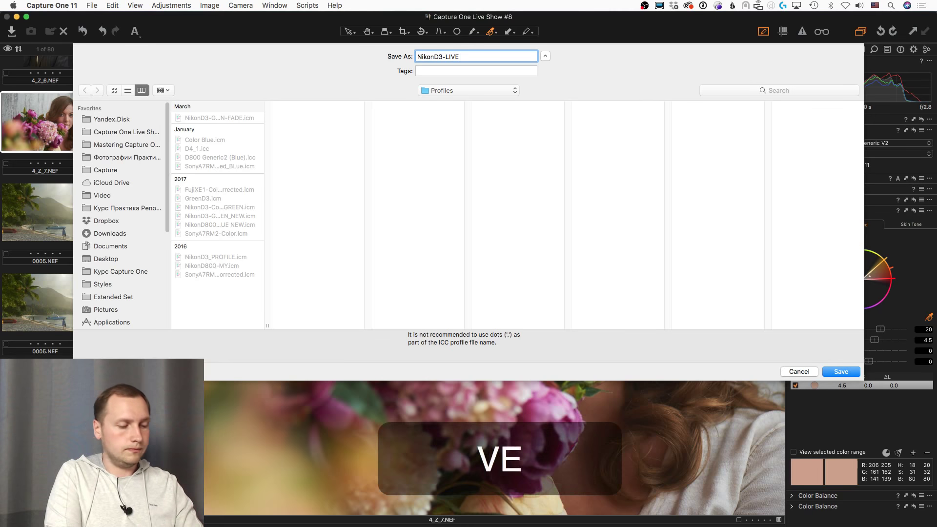
text( SHOW)
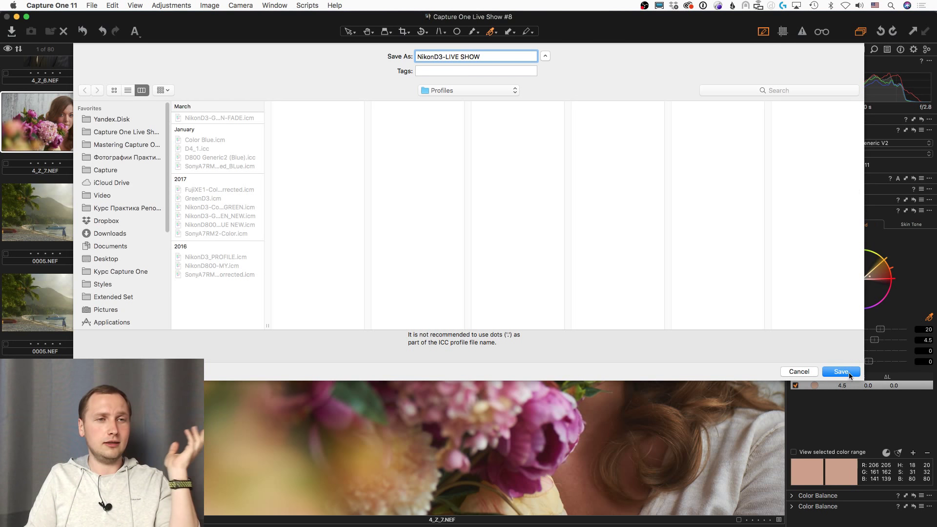
click(850, 374)
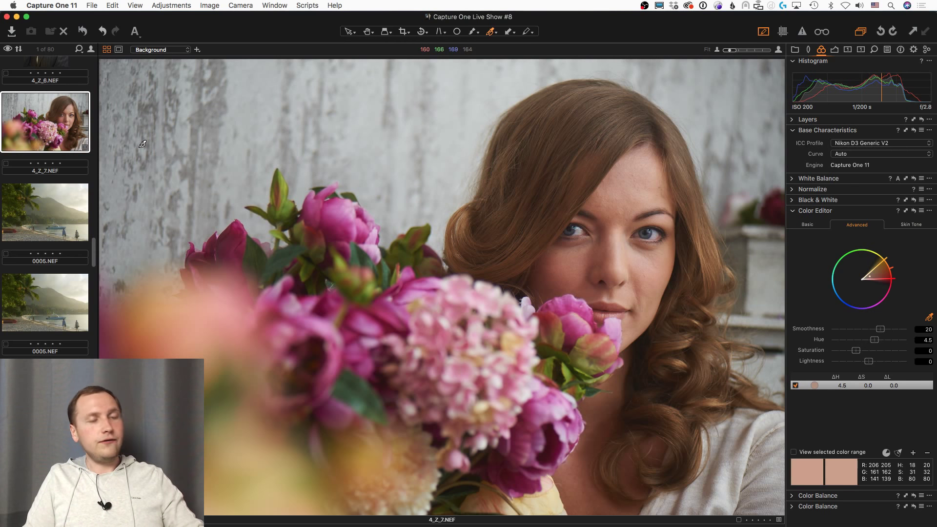
Step: Reset the Color Editor and apply the LIVE SHOW ICC profile to the portrait
key(super+r)
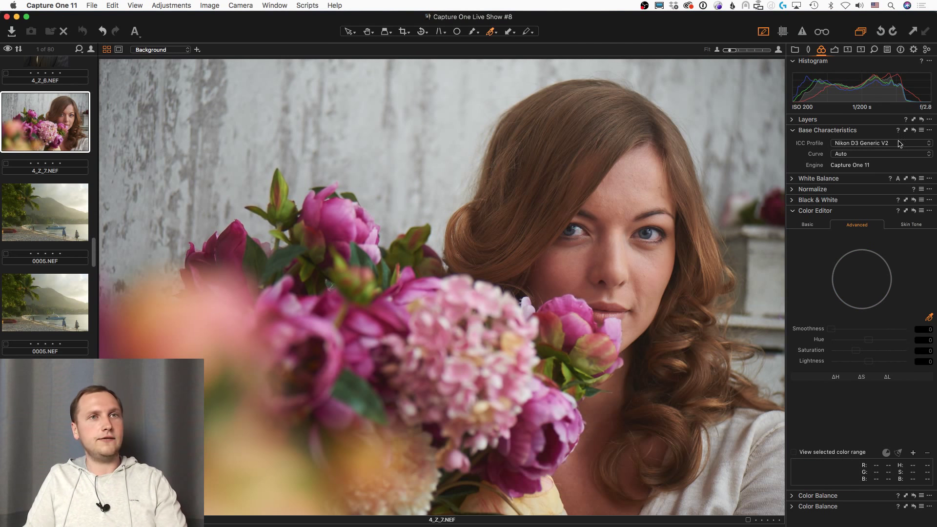
click(908, 144)
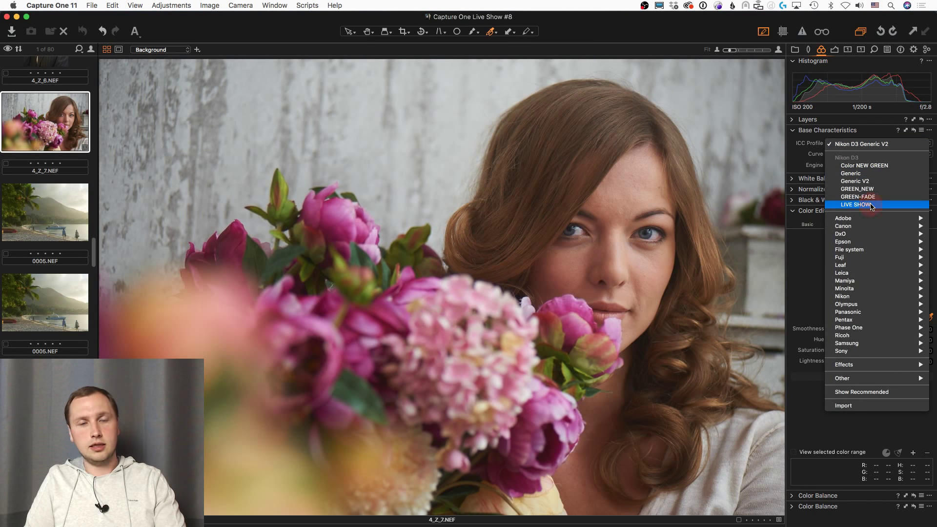
click(872, 205)
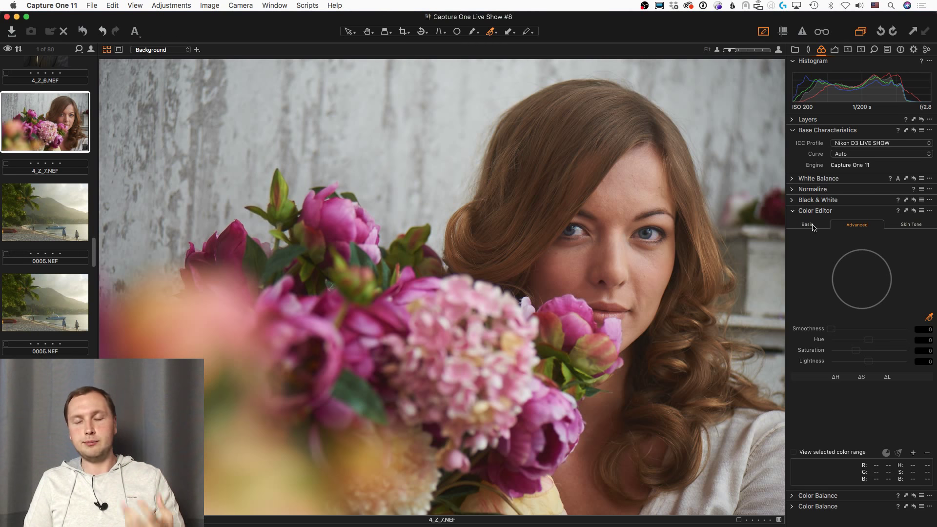
Step: Check the Basic and Advanced Color Editor views after the profile change
click(808, 225)
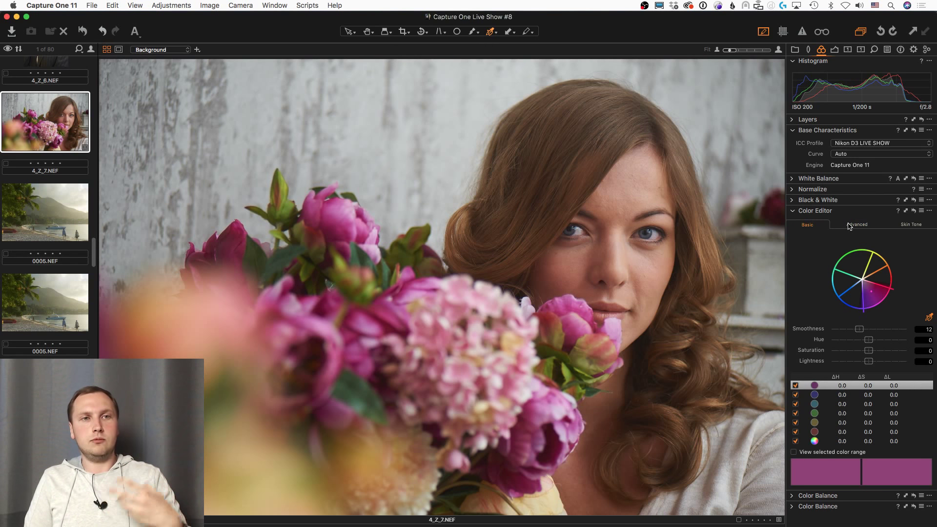
click(850, 226)
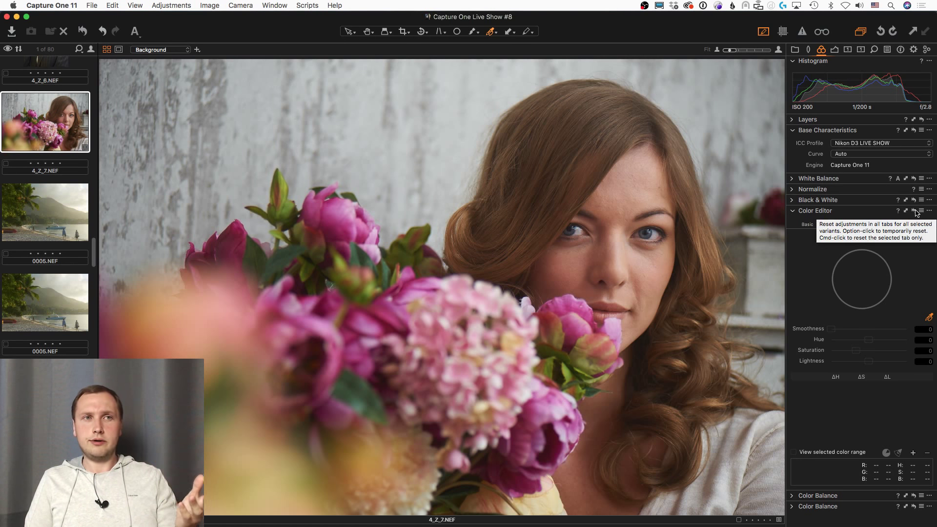
scroll(630, 339, up, 4)
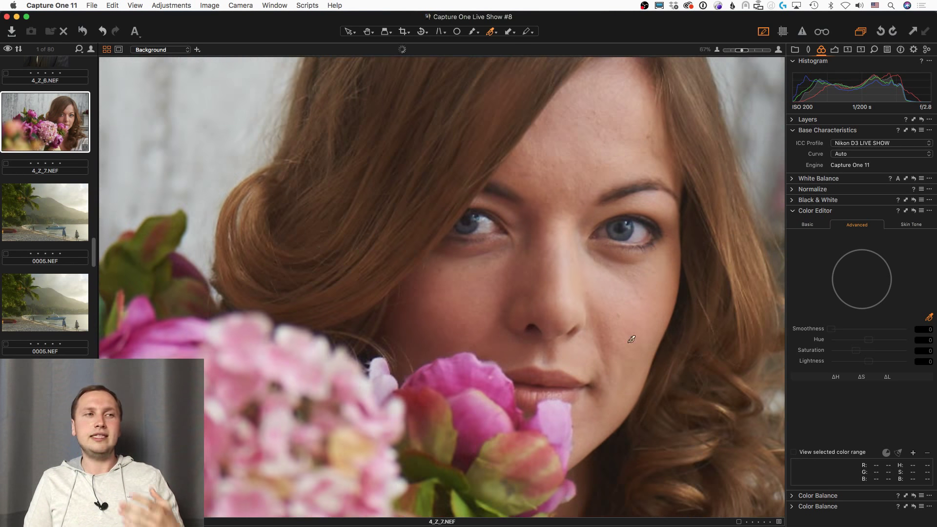
scroll(612, 342, down, 4)
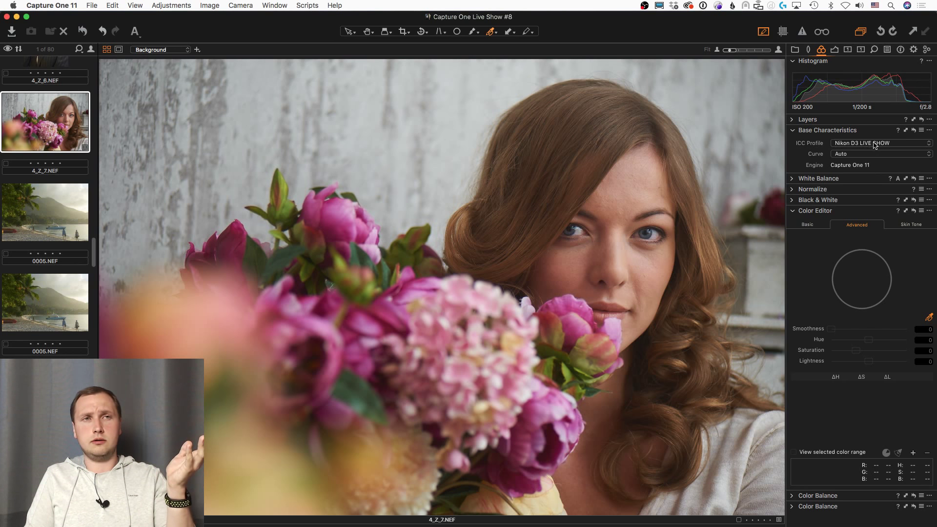
Step: Apply the LIVE SHOW ICC profile to the beach photo 0005.NEF
click(63, 217)
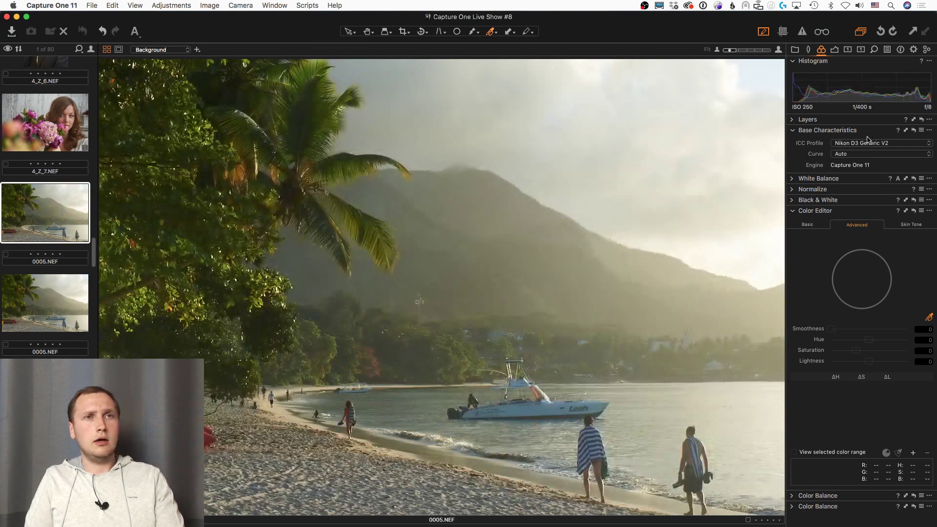
click(880, 143)
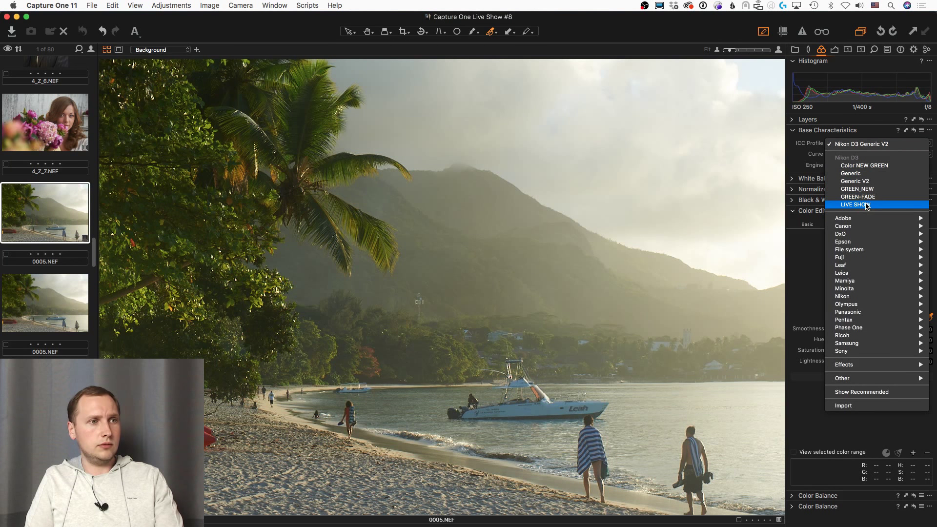
click(867, 205)
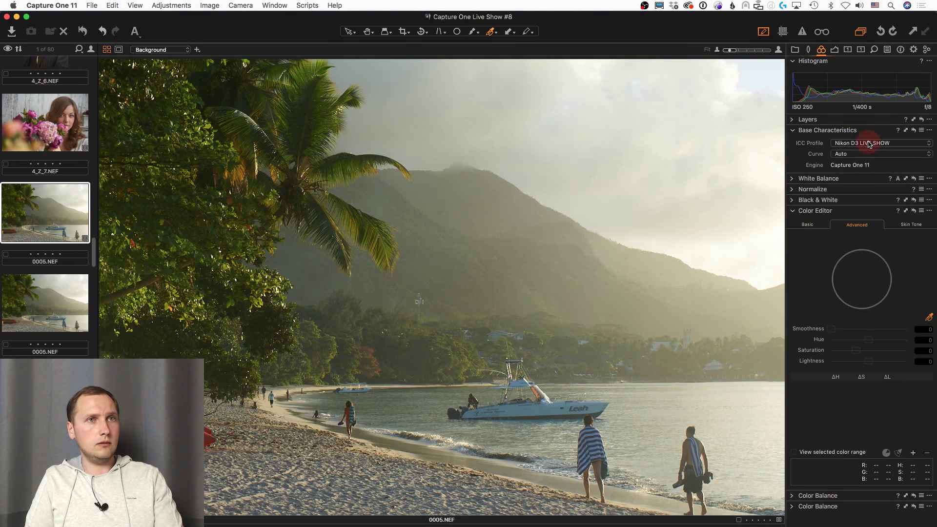
click(869, 144)
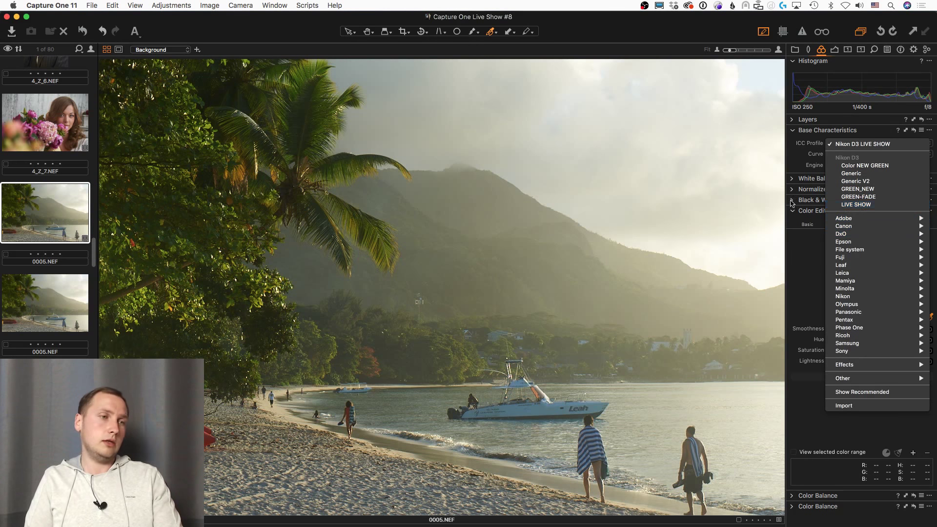
click(574, 31)
Step: Open the portrait 4_Z_6.NEF in the viewer
scroll(67, 204, down, 3)
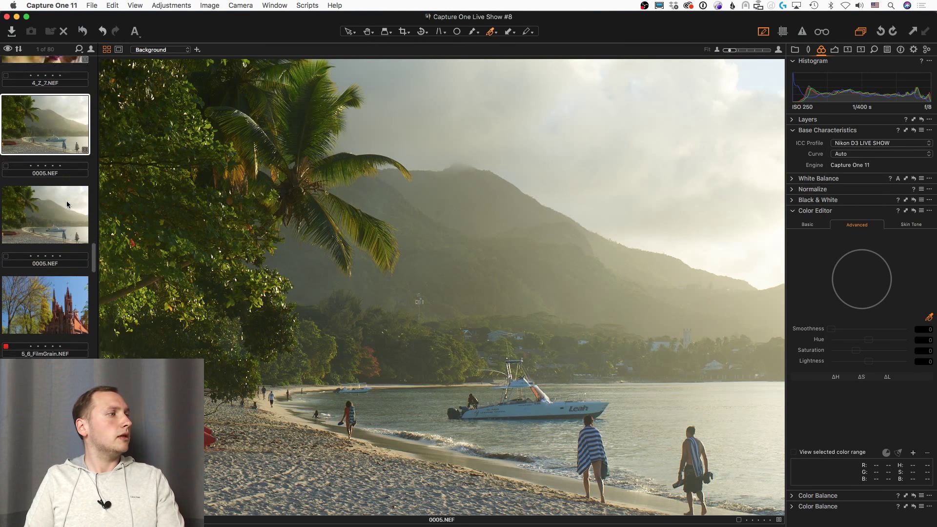
scroll(67, 204, up, 5)
click(61, 277)
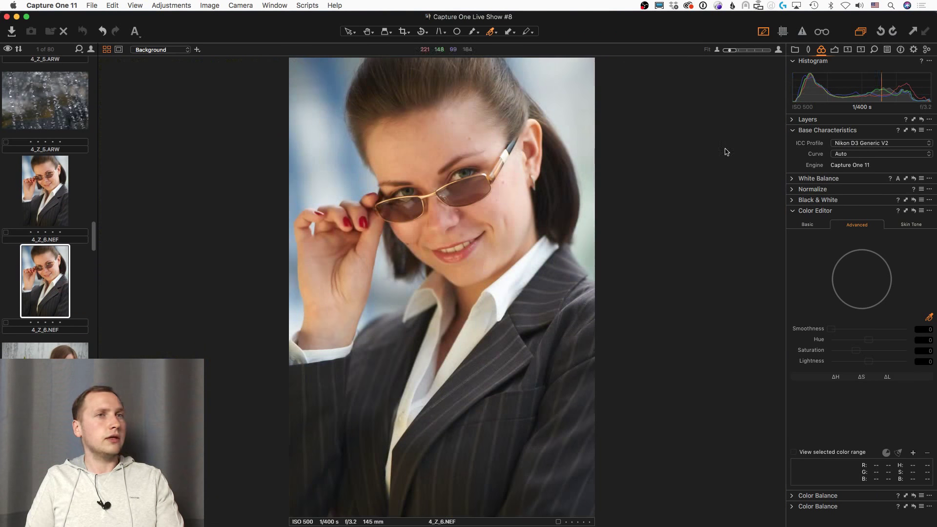
click(881, 143)
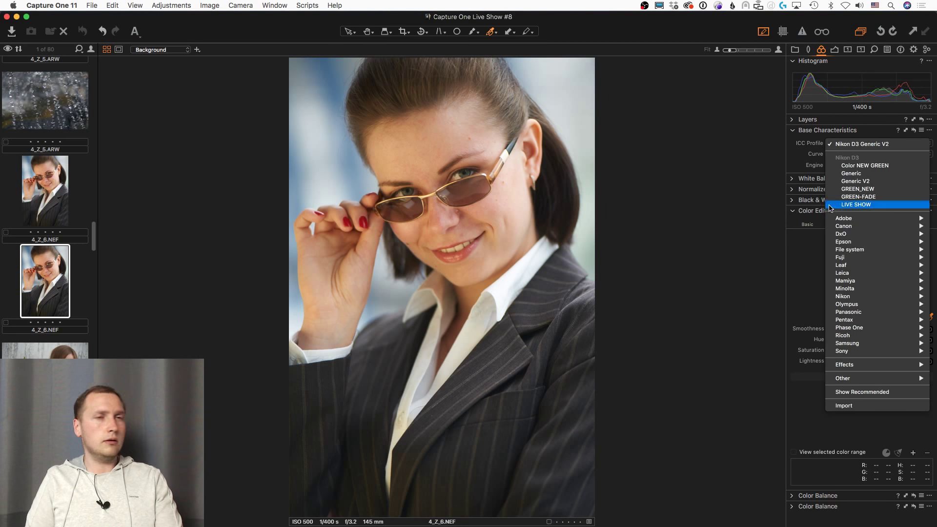
click(772, 188)
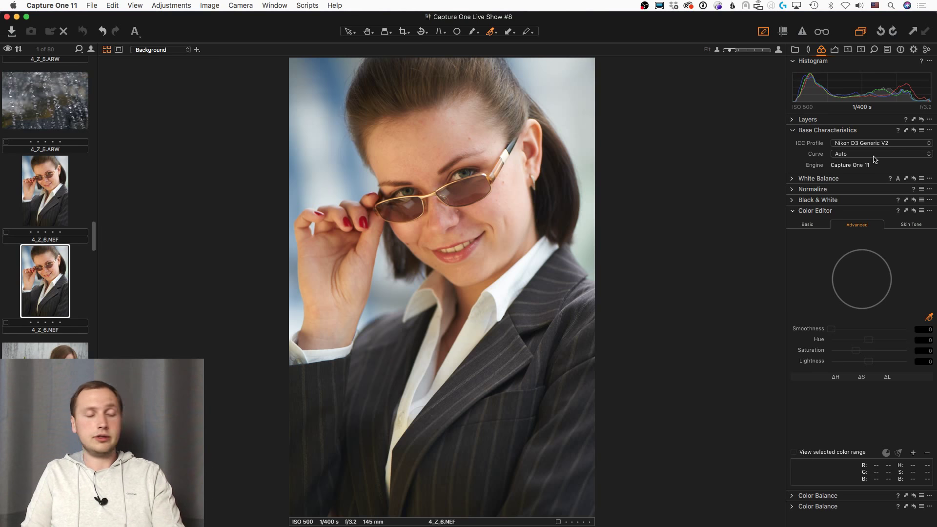
mouse_move(2, 300)
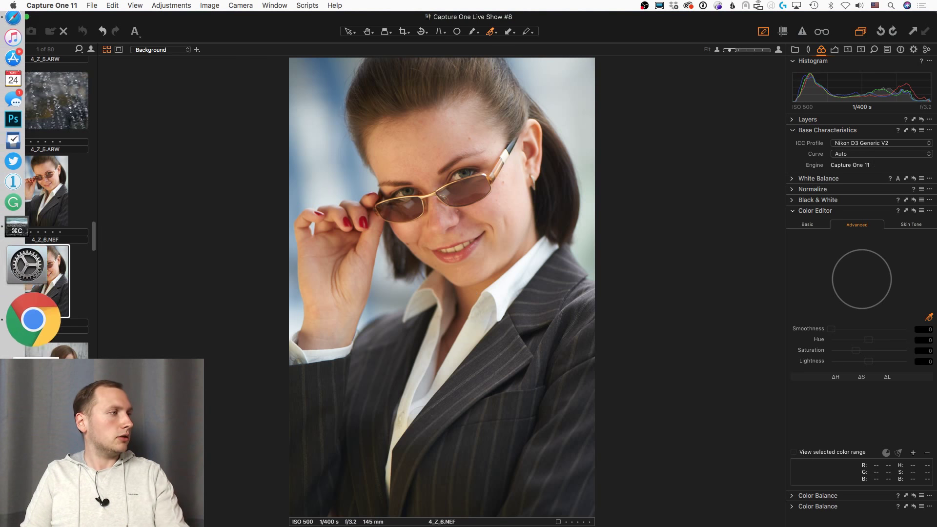
Step: Bring Chrome forward on the 'Creating Capture One Pro Camera Profiles with Lumariver' article
click(25, 350)
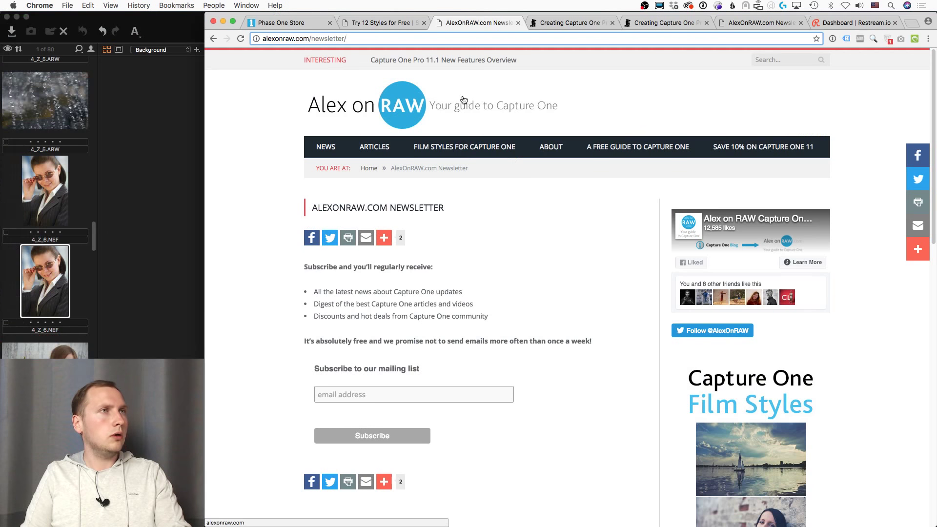
click(577, 23)
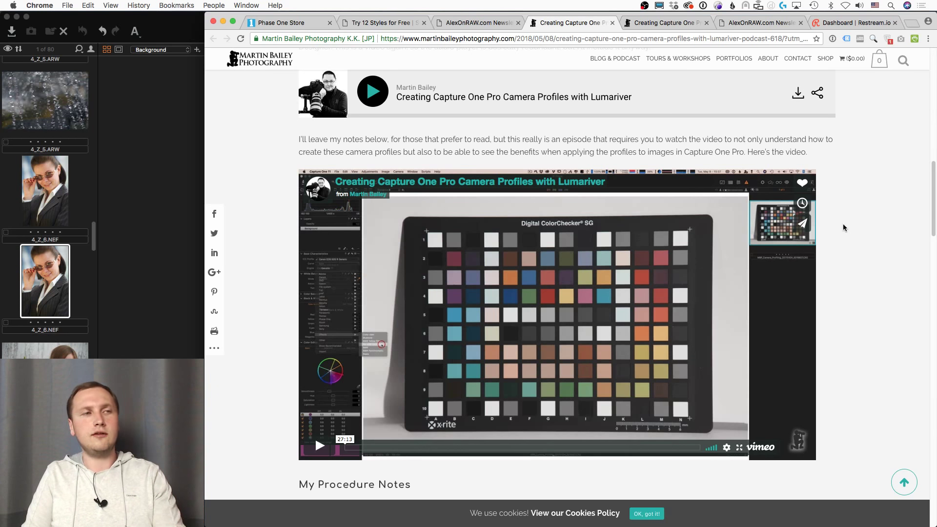
Step: Dismiss the newsletter popup, skim the basICColor camera profiles article, then return to Capture One
scroll(844, 228, down, 3)
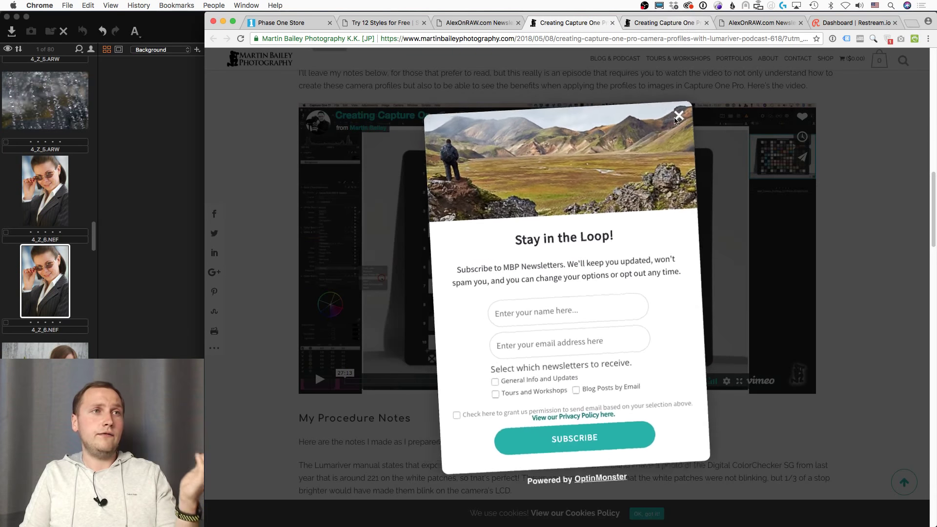
key(Escape)
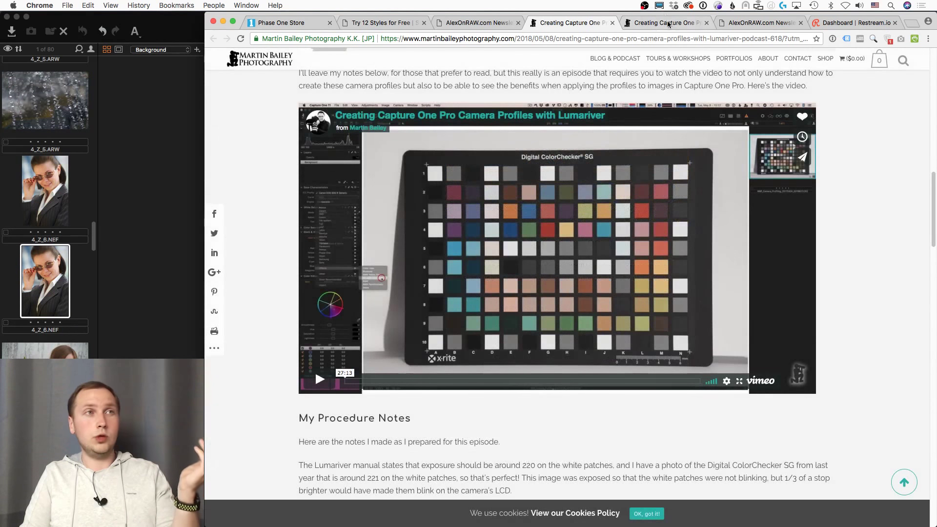
click(662, 22)
scroll(852, 200, down, 4)
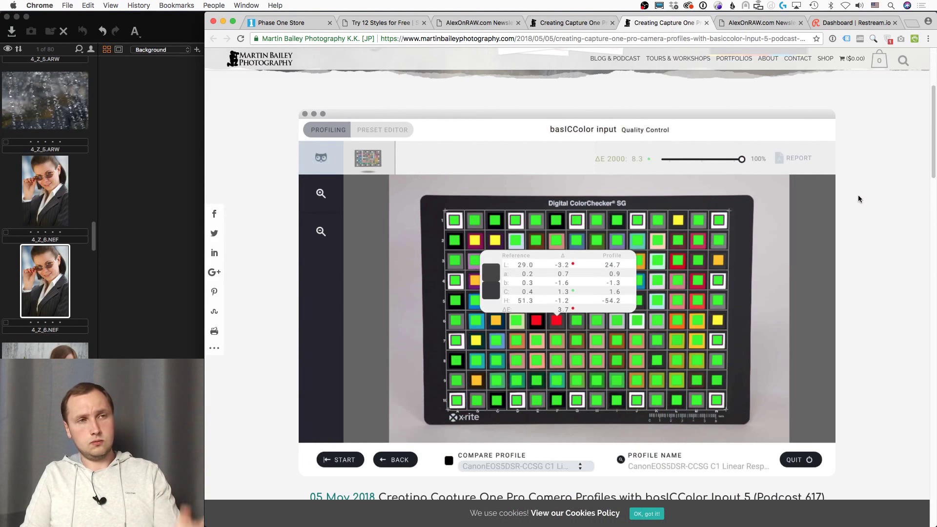
scroll(857, 199, down, 3)
scroll(859, 199, up, 3)
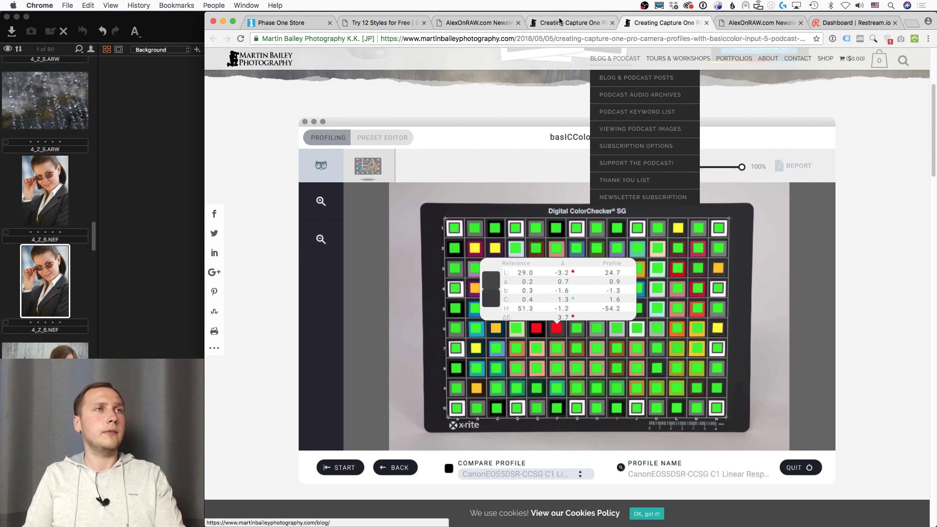
click(87, 45)
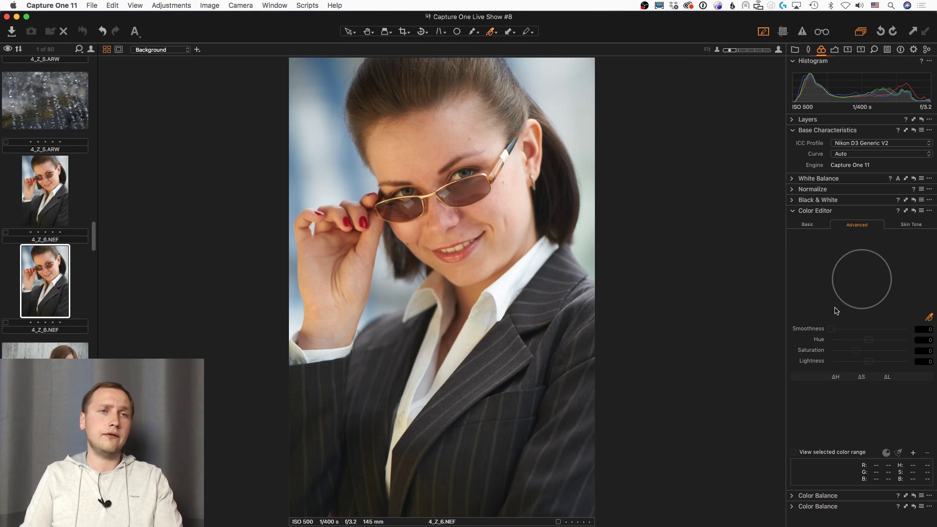
Step: Go to 4_Z_7.NEF, sample the face skin as a Color Editor range and shift its hue
key(Right)
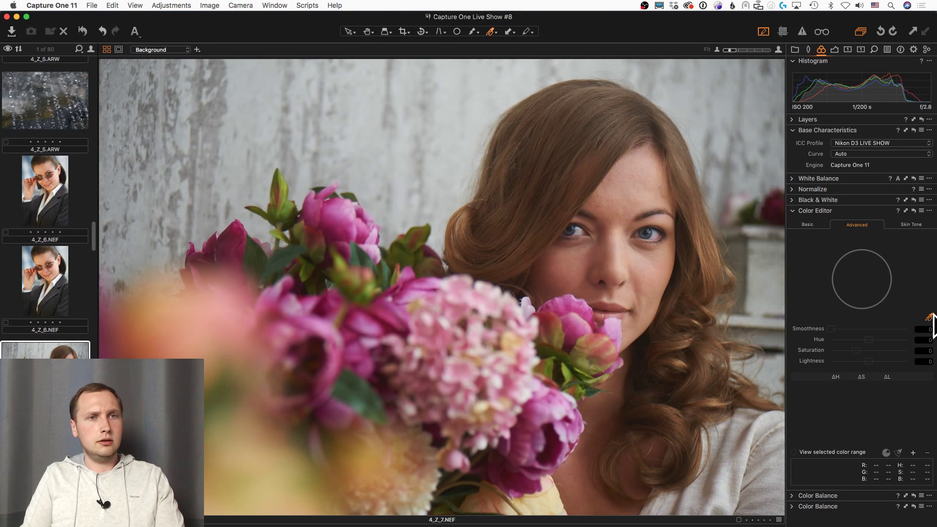
click(628, 193)
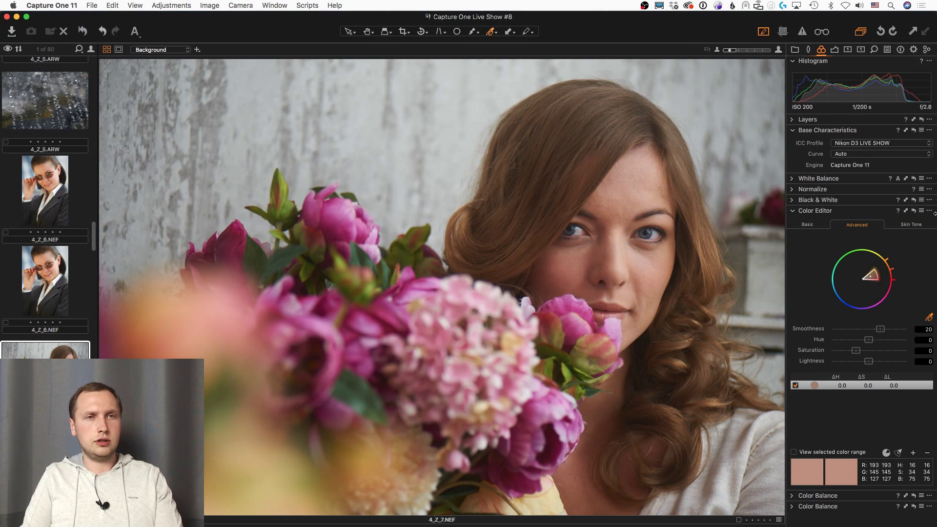
drag(868, 339, 840, 345)
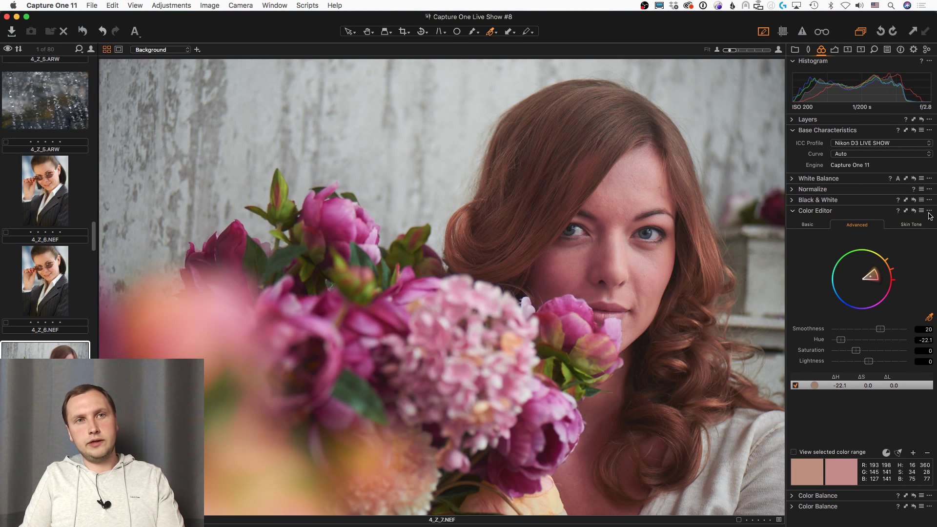
Step: Try saving the correction as an ICC profile, cancel, then undo the -22.1 skin hue shift
click(930, 212)
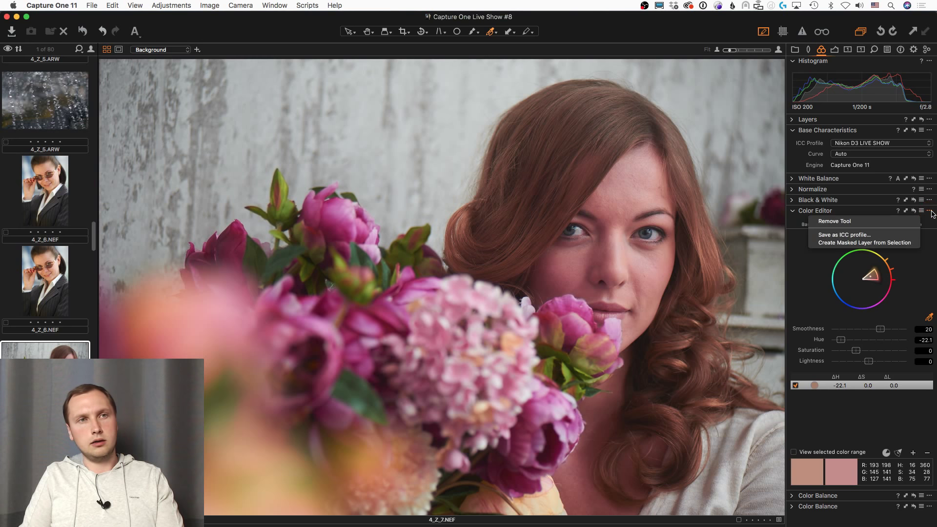
click(887, 238)
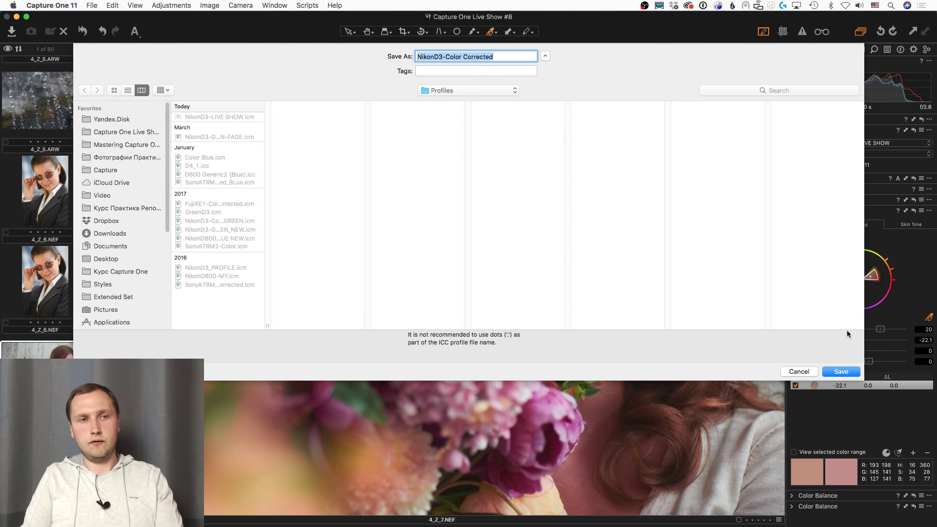
click(793, 372)
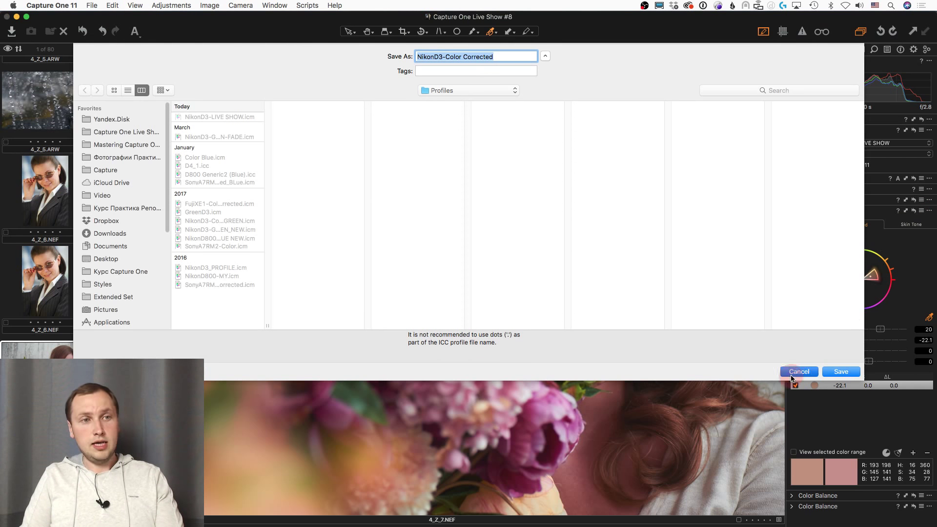
click(930, 211)
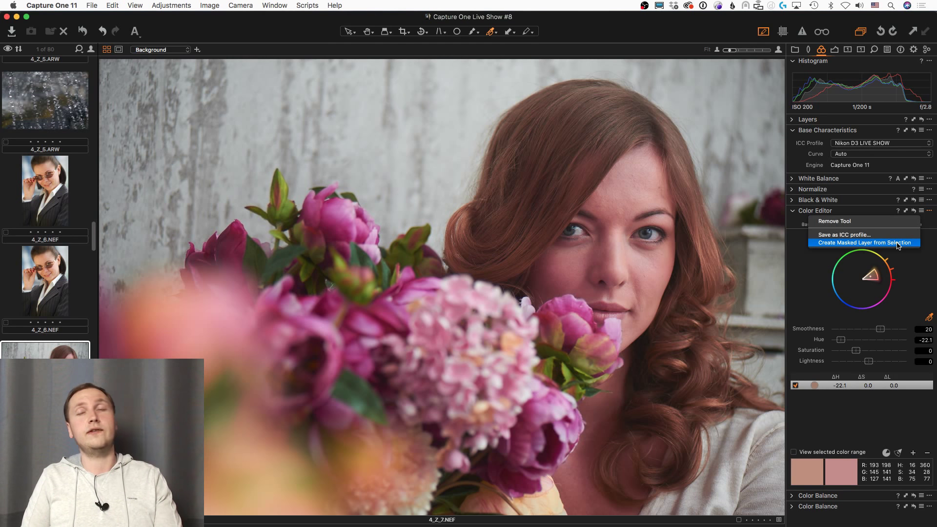
click(897, 245)
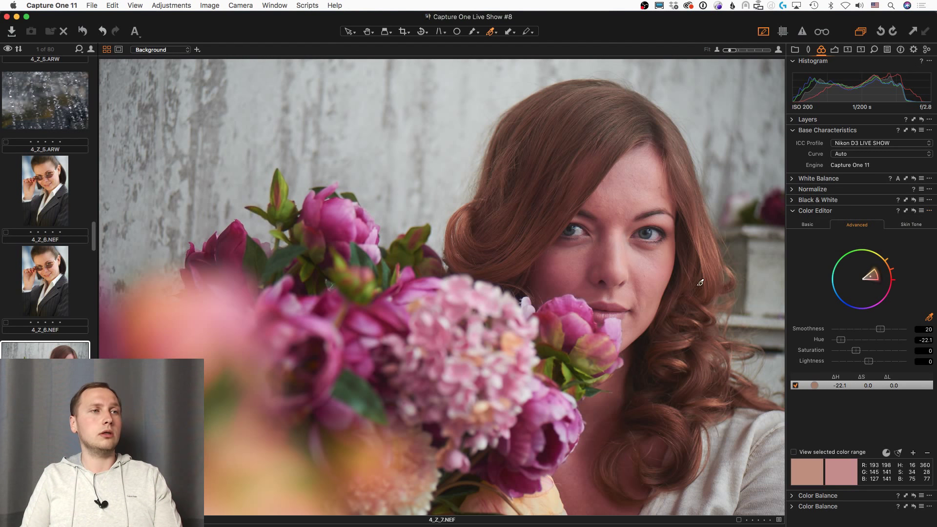
key(super+z)
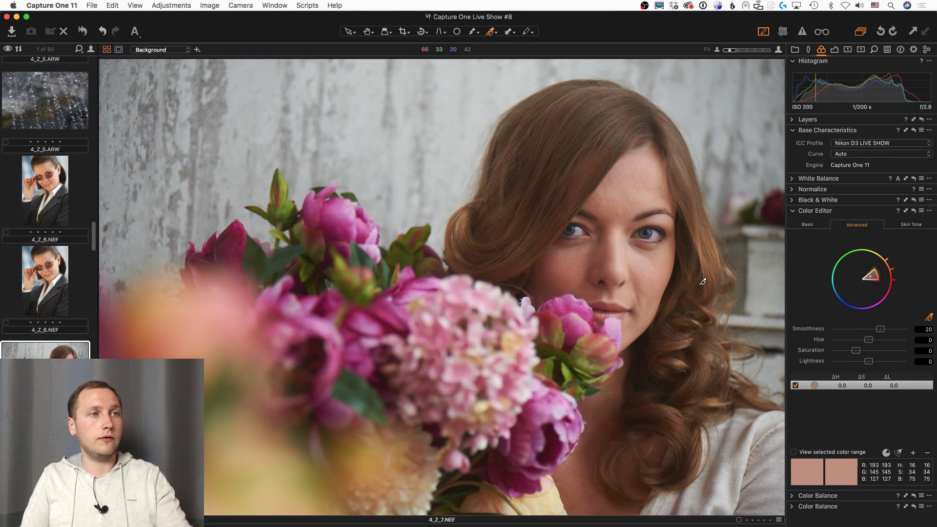
Step: Glance at the Library collections, then show the Exposure tools with Levels for 4_Z_7.NEF
click(795, 49)
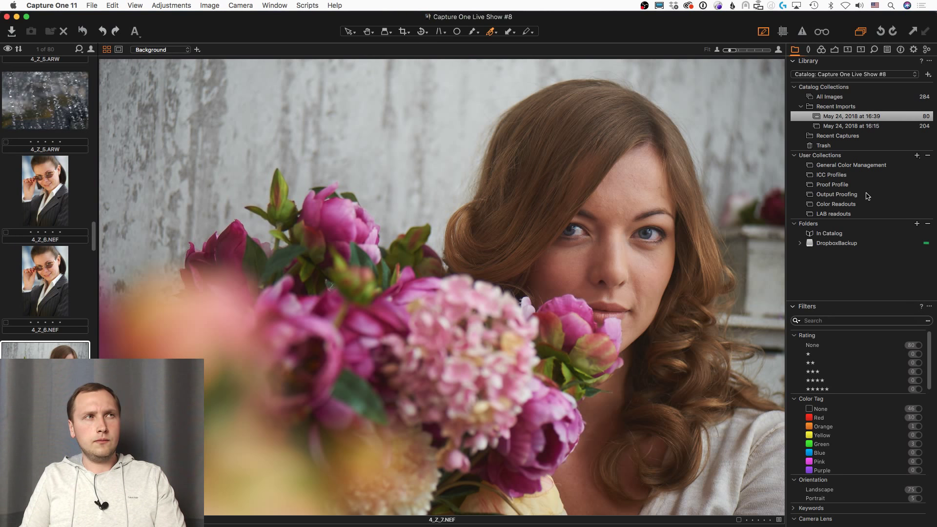
click(836, 50)
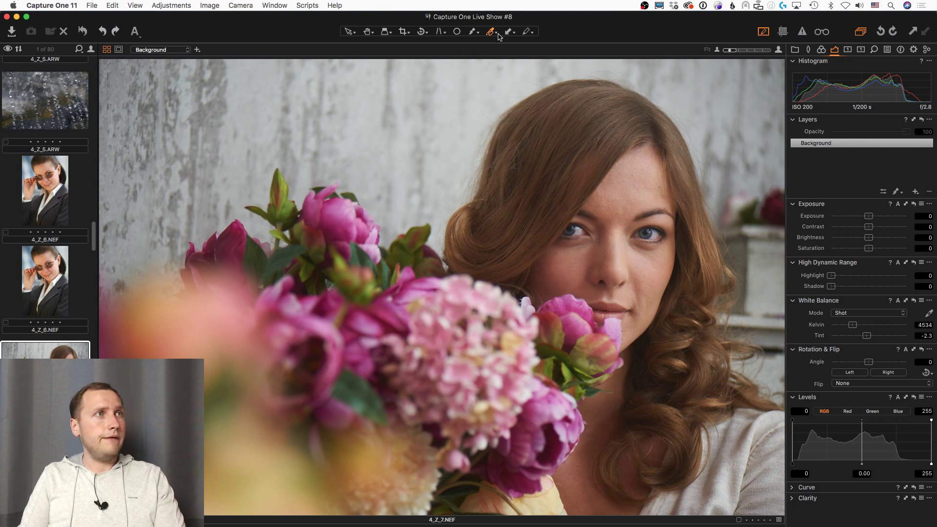
Step: Choose Add Color Readout from the toolbar's picker tool list
click(491, 33)
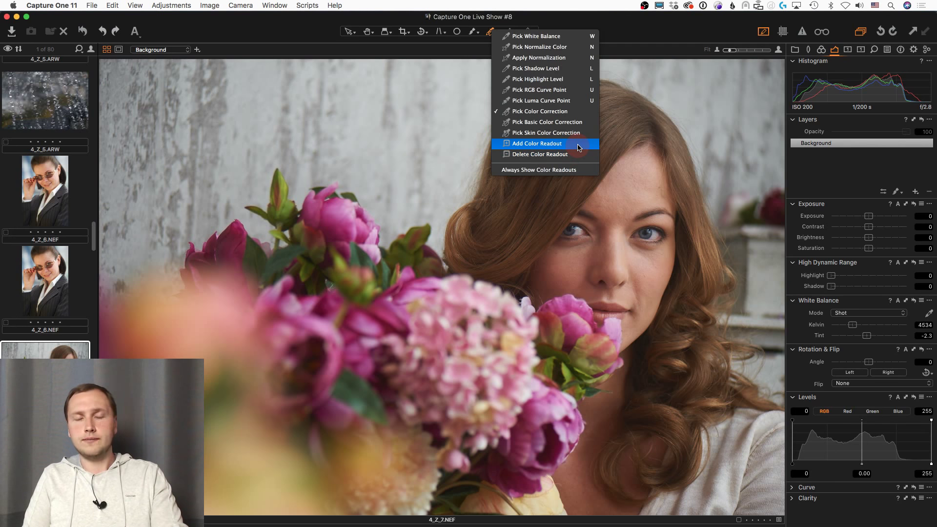
click(578, 147)
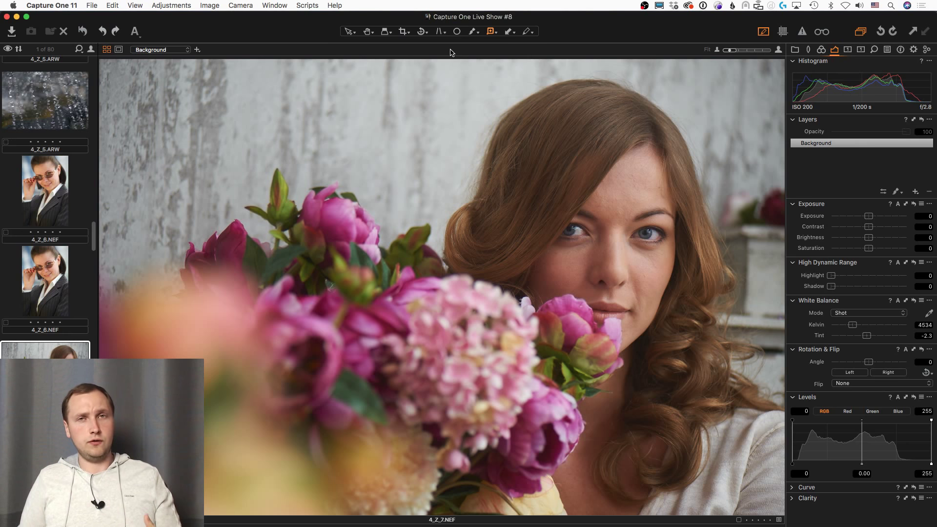
Step: With Add Color Readout reselected, drop readout markers on the forehead, cheek and hair
click(494, 32)
click(547, 140)
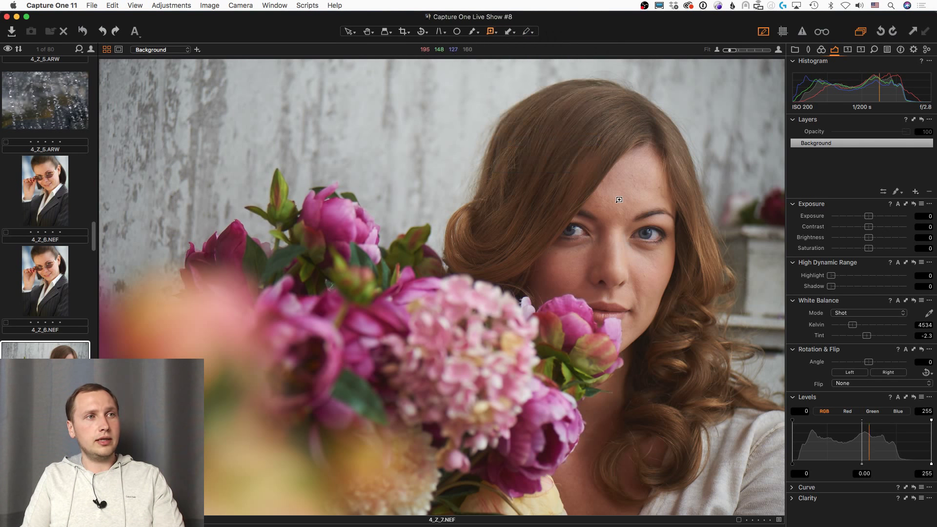
click(623, 191)
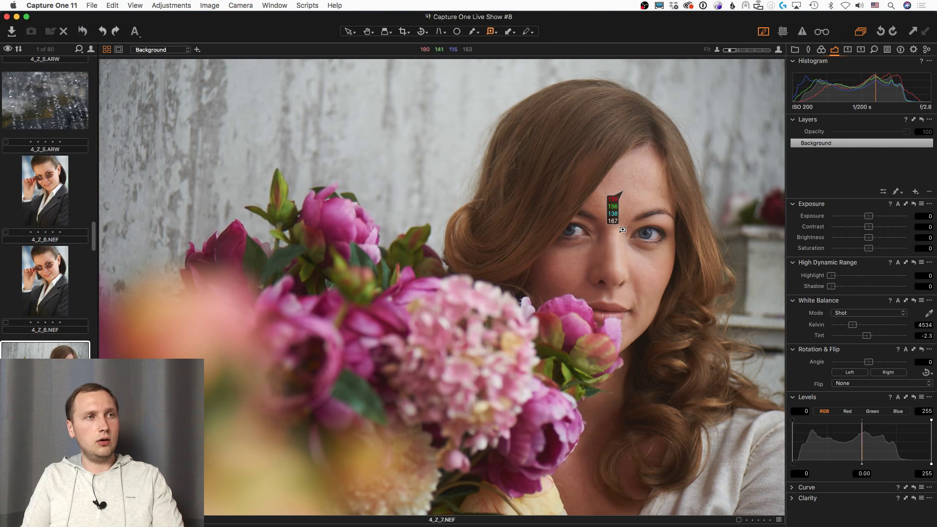
click(657, 281)
click(596, 102)
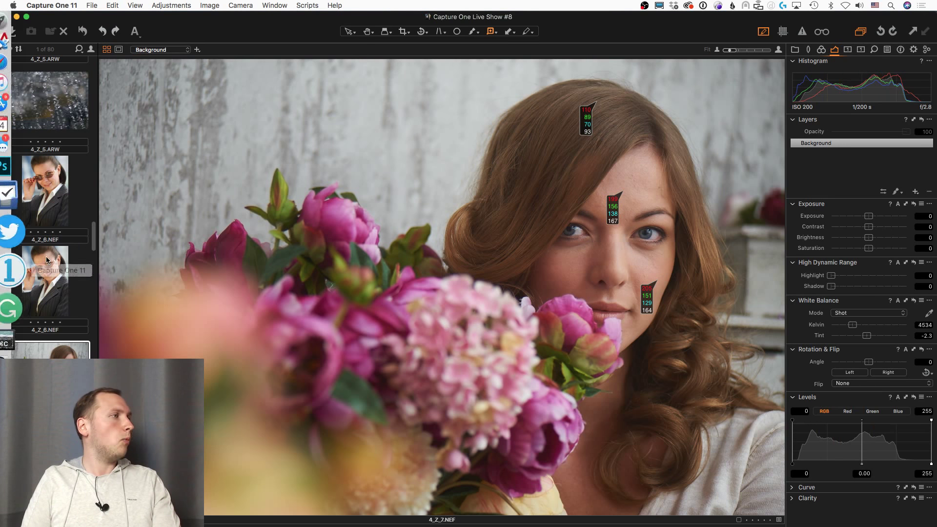
scroll(70, 274, down, 10)
scroll(71, 274, down, 5)
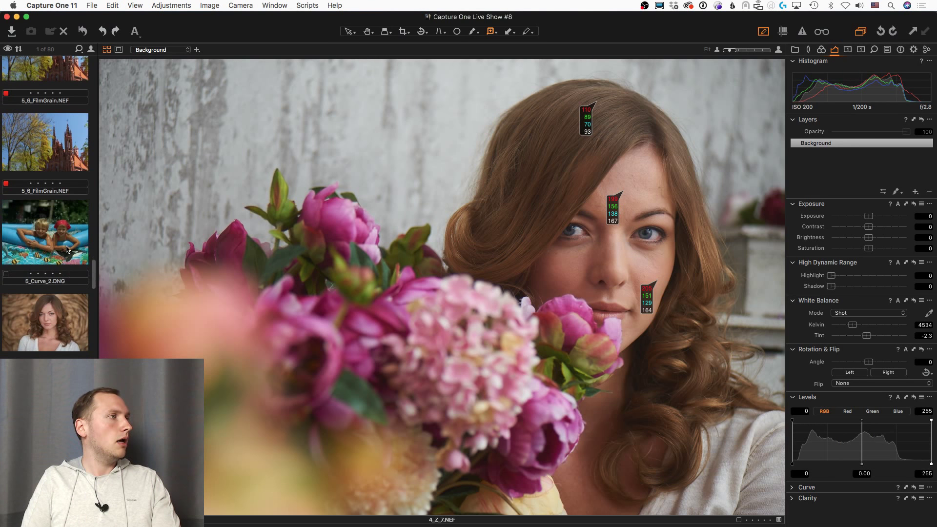
Step: Open 5_DSC_3298.NEF and drag its three readouts onto the forehead and both cheeks
click(66, 234)
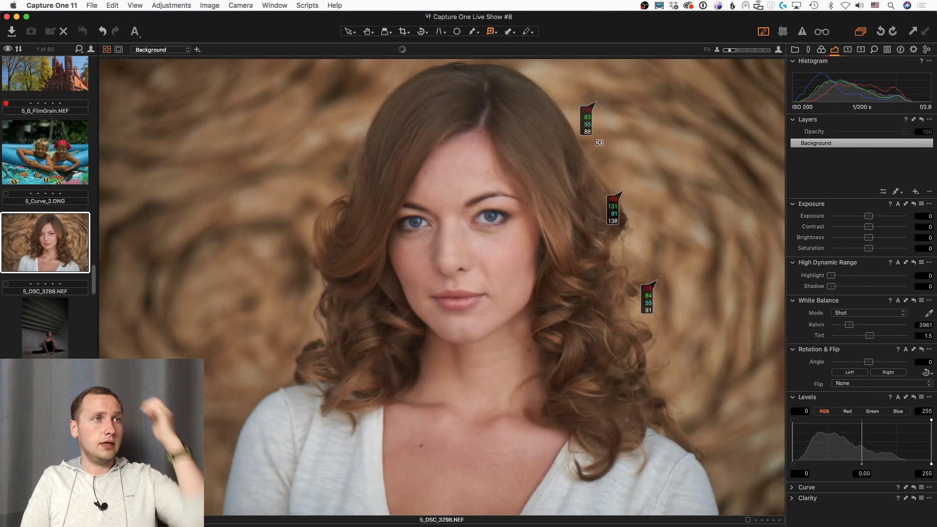
drag(482, 155, 414, 196)
drag(618, 195, 502, 256)
drag(654, 281, 415, 270)
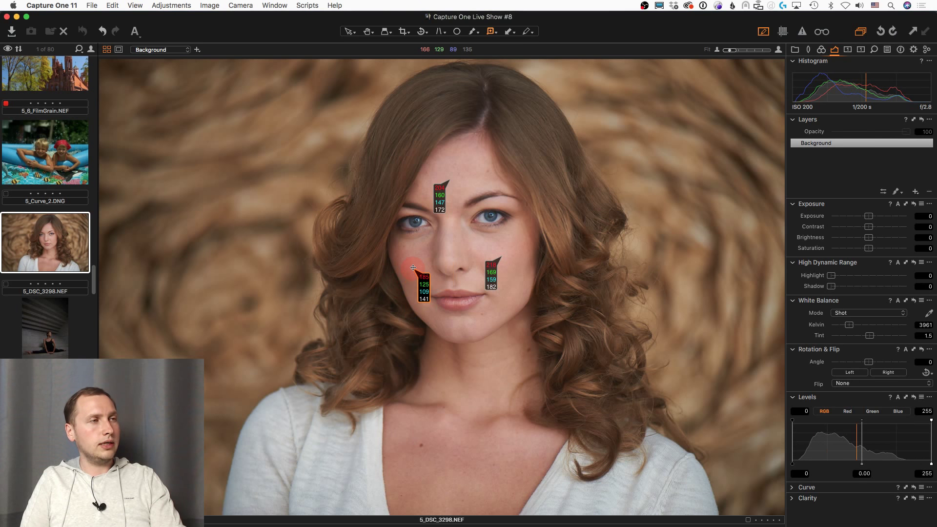
Step: Fine-tune the forehead and cheek readout positions and raise Exposure to 0.1
click(451, 178)
drag(451, 178, 459, 166)
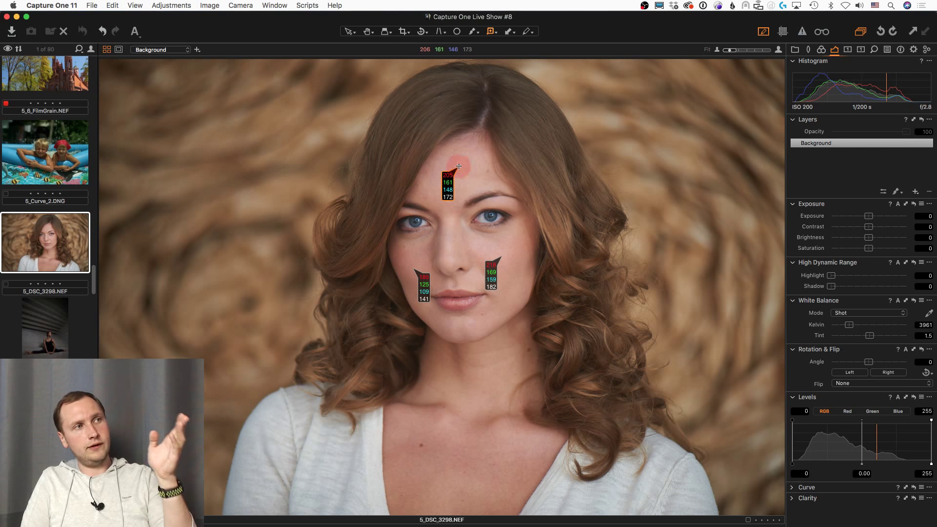
drag(457, 166, 459, 167)
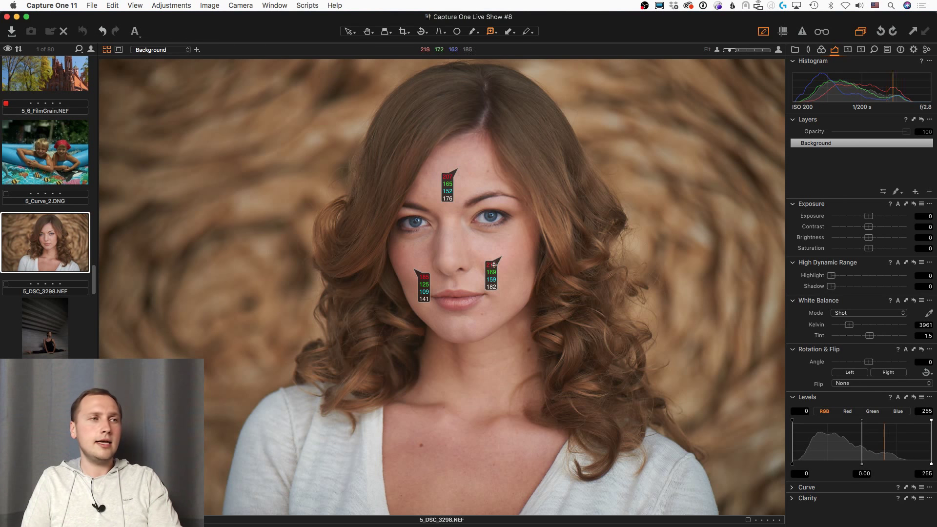
drag(500, 257, 502, 254)
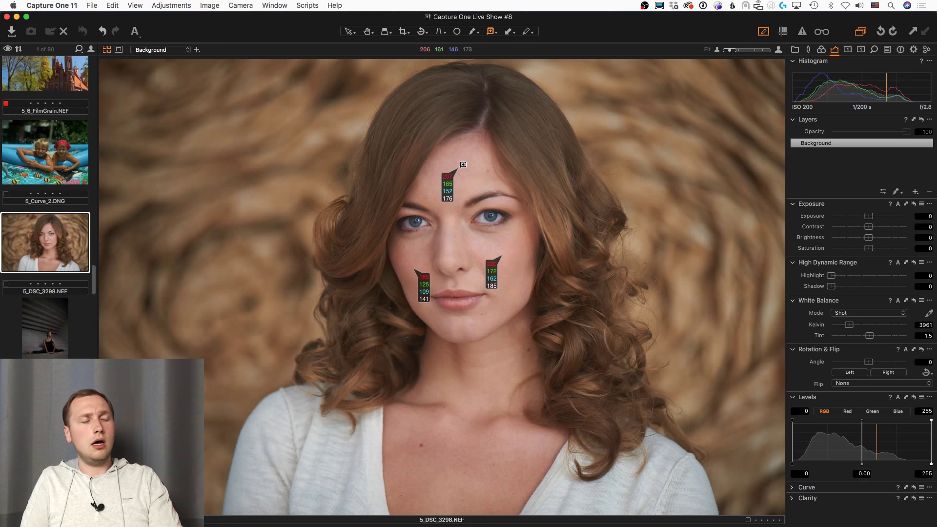
drag(462, 164, 459, 166)
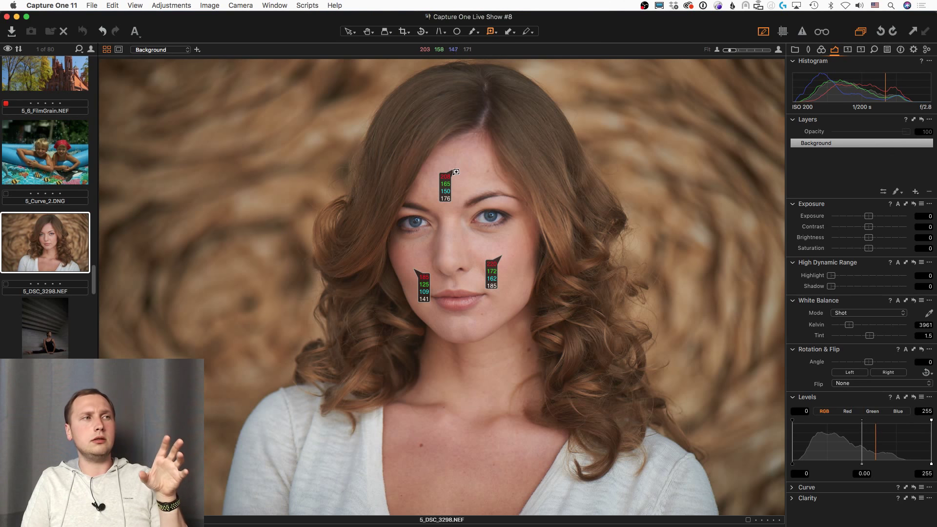
mouse_move(456, 172)
mouse_down()
mouse_move(449, 169)
mouse_move(470, 165)
mouse_move(455, 172)
mouse_up()
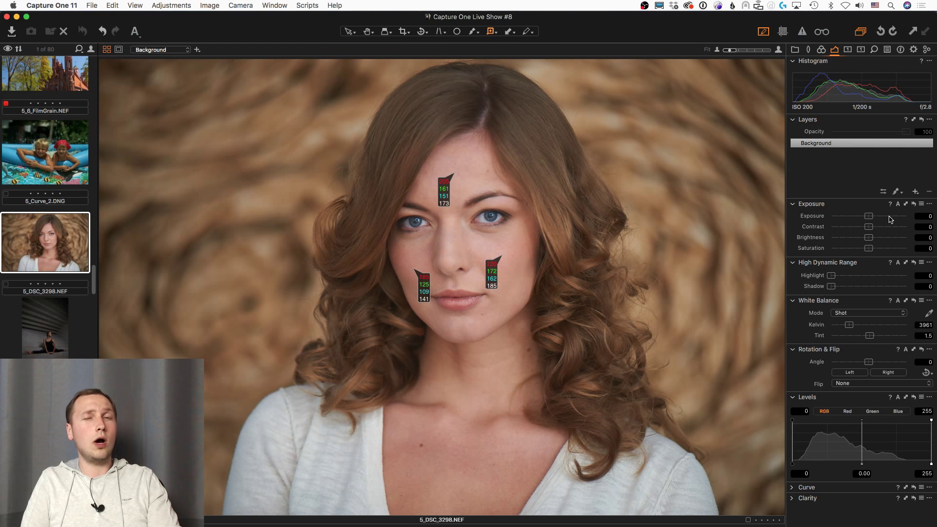
drag(868, 216, 869, 219)
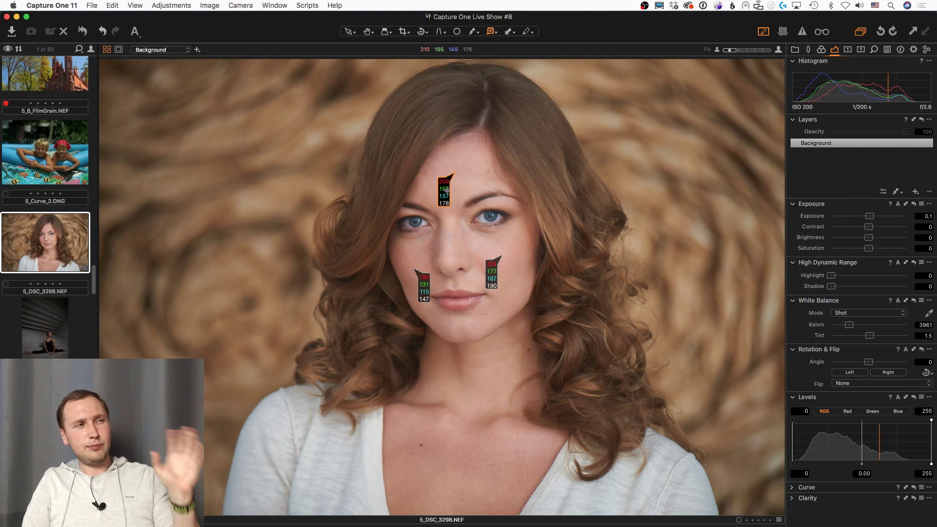
Step: Return to 5_Curve_2.DNG and place readouts on the boy's and girl's faces
key(Left)
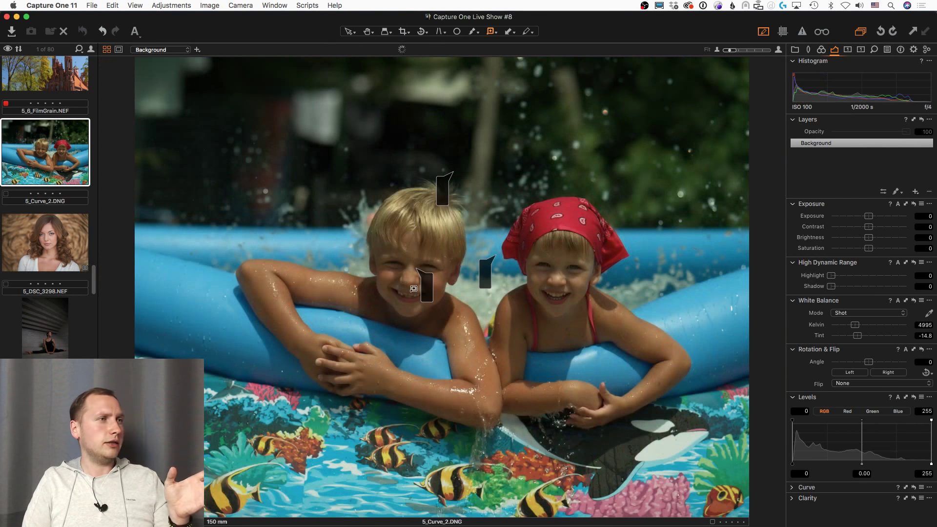
drag(422, 281, 416, 250)
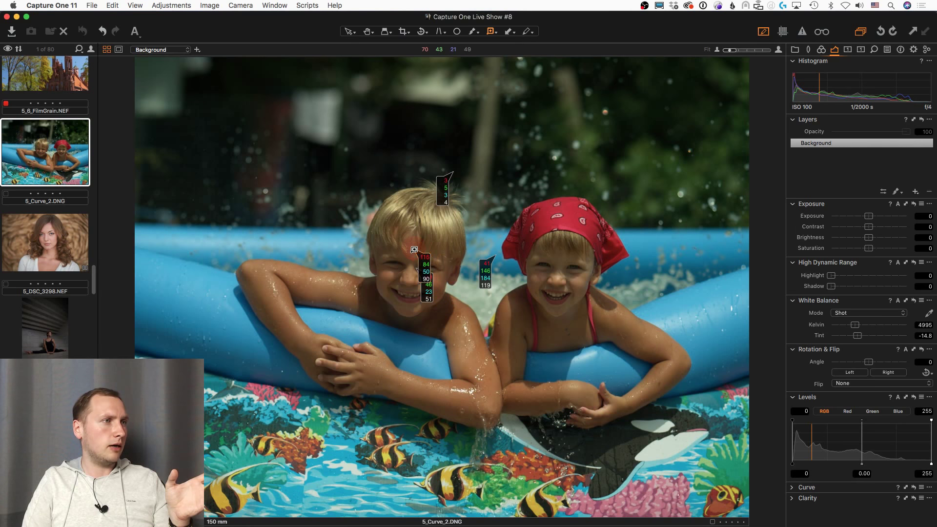
click(542, 269)
drag(542, 269, 549, 258)
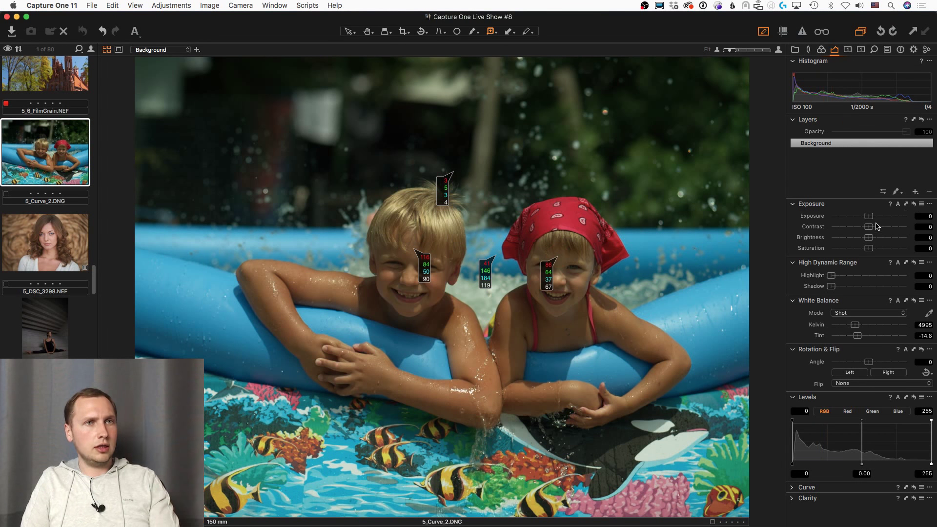
Step: Set Exposure 1.22, Contrast 18 and Highlight 26, nudging both face readouts
drag(874, 217, 883, 220)
drag(882, 220, 883, 218)
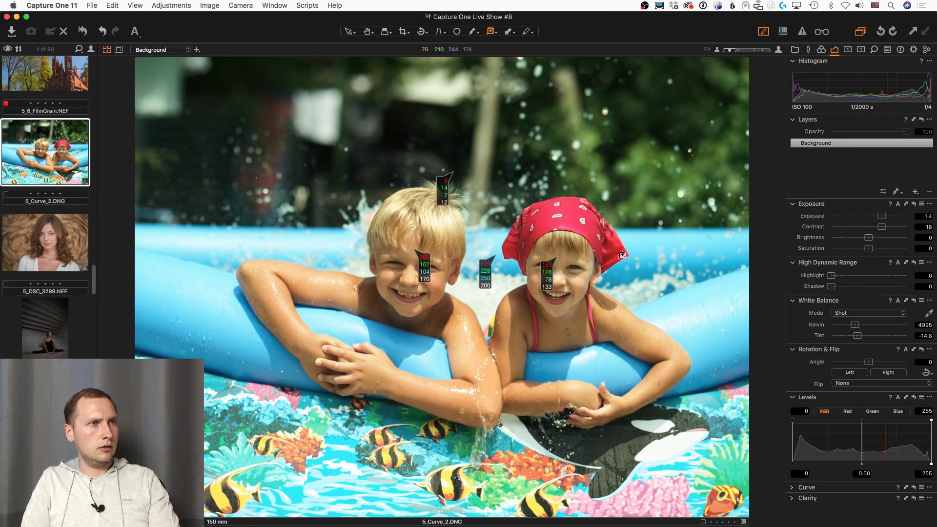
drag(558, 257, 560, 260)
drag(426, 266, 423, 268)
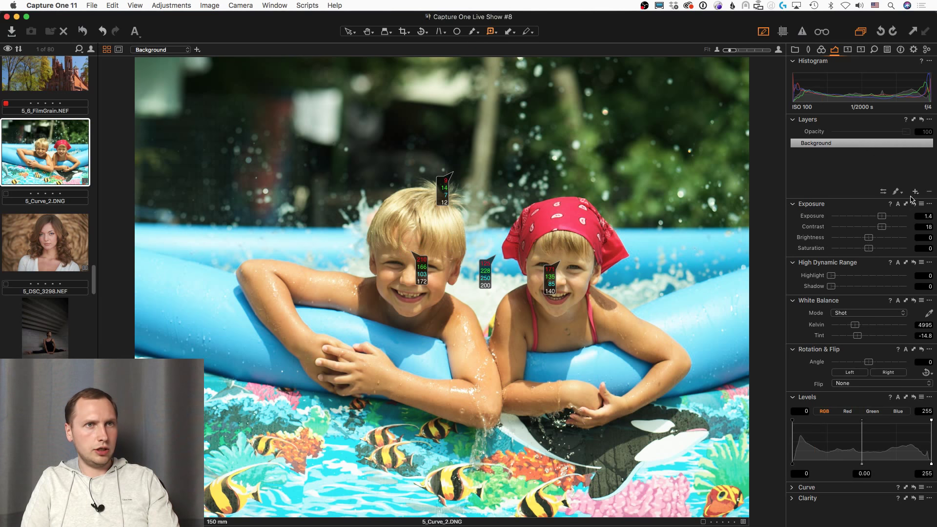
drag(881, 216, 881, 217)
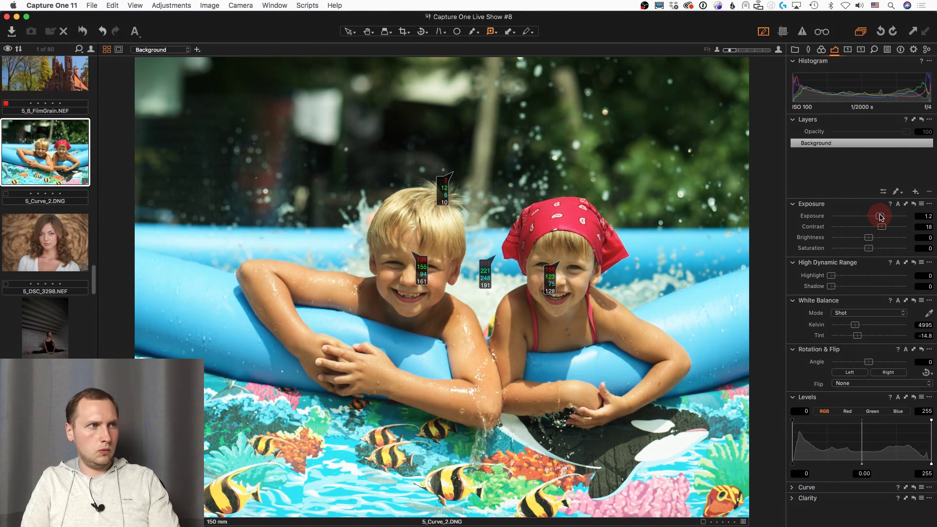
drag(832, 276, 851, 277)
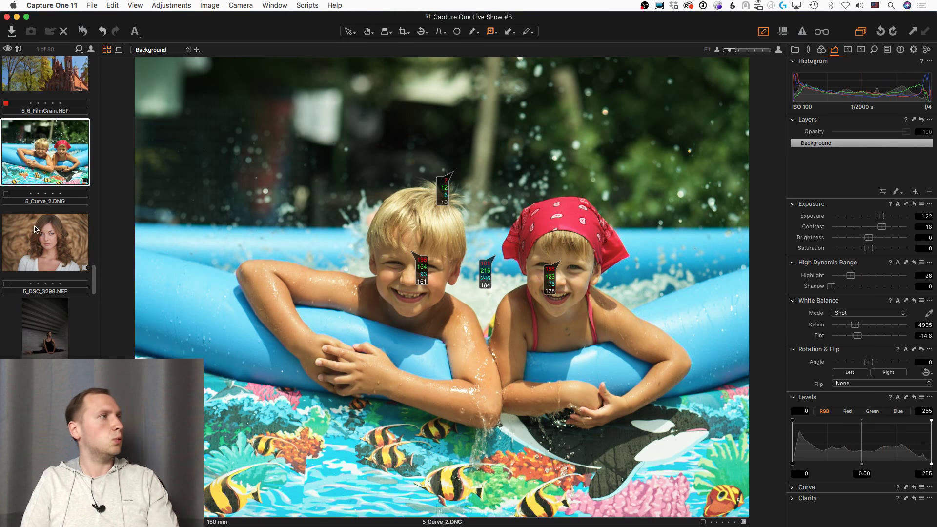
scroll(52, 163, down, 5)
Step: Open 5_Z_5.ARW, delete two extra readouts and move the remaining one above her head
click(51, 163)
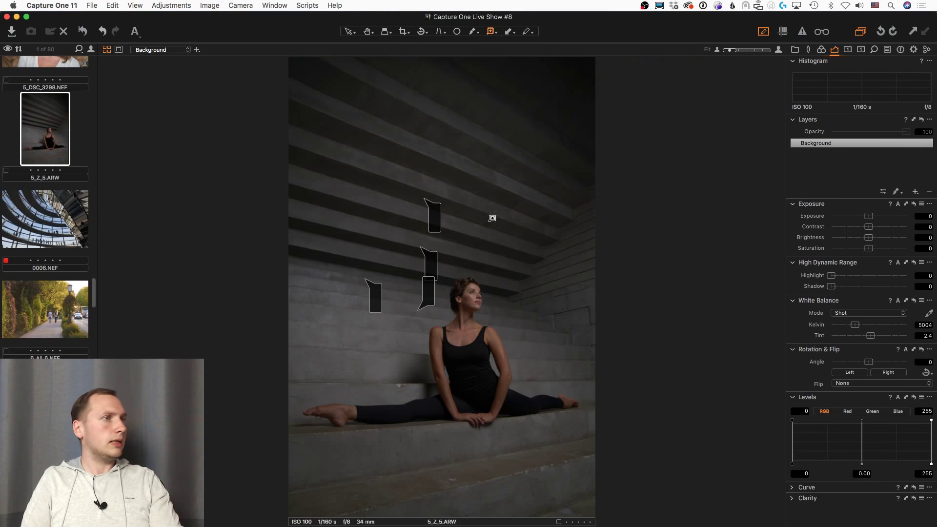
key(BackSpace)
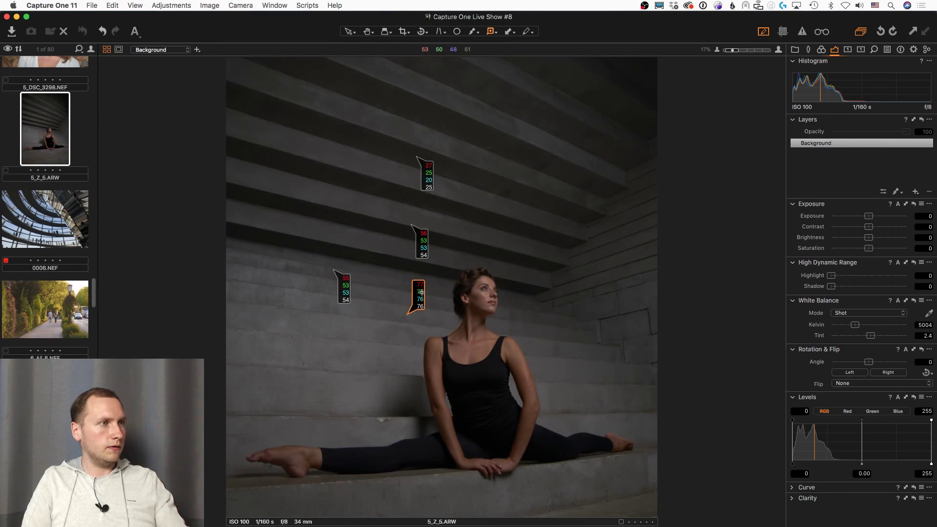
key(BackSpace)
key(BackSpace)
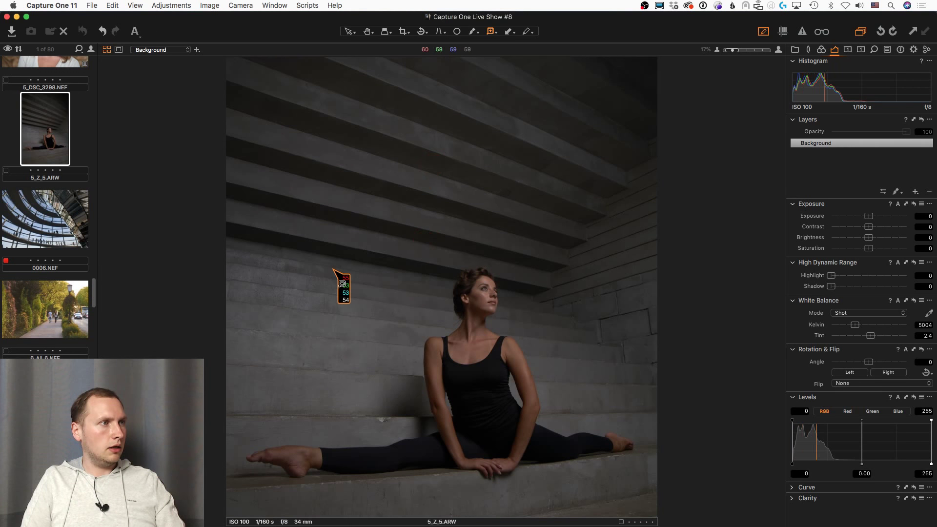
drag(334, 270, 492, 282)
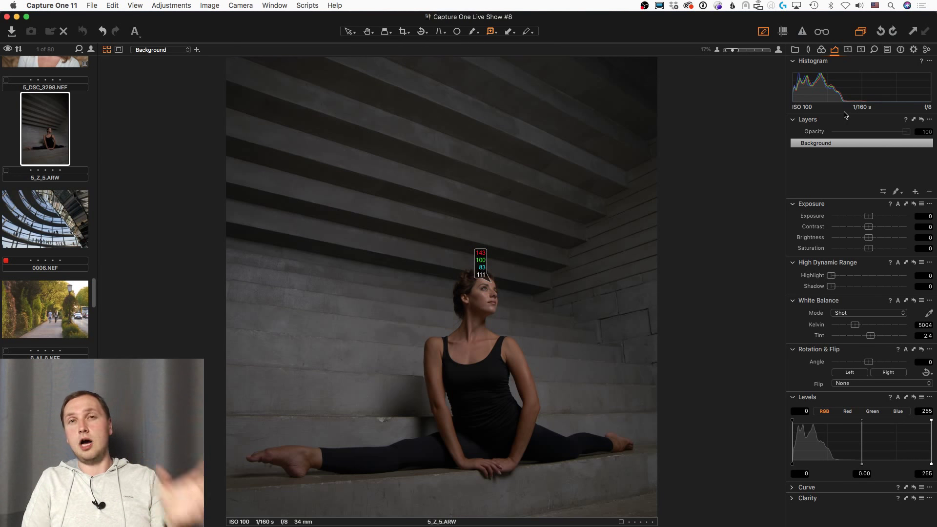
Step: Set the Base Characteristics curve to Film Standard in the Color tab
click(822, 50)
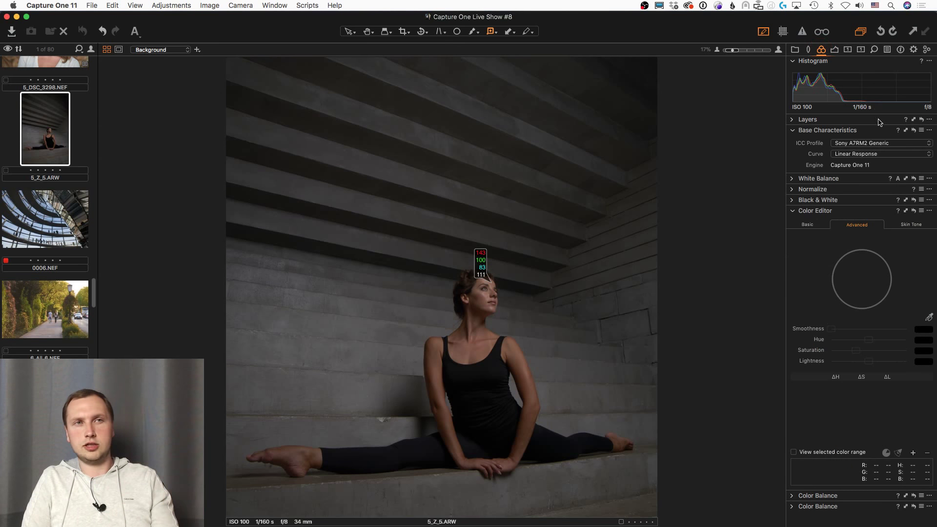
click(869, 154)
click(859, 144)
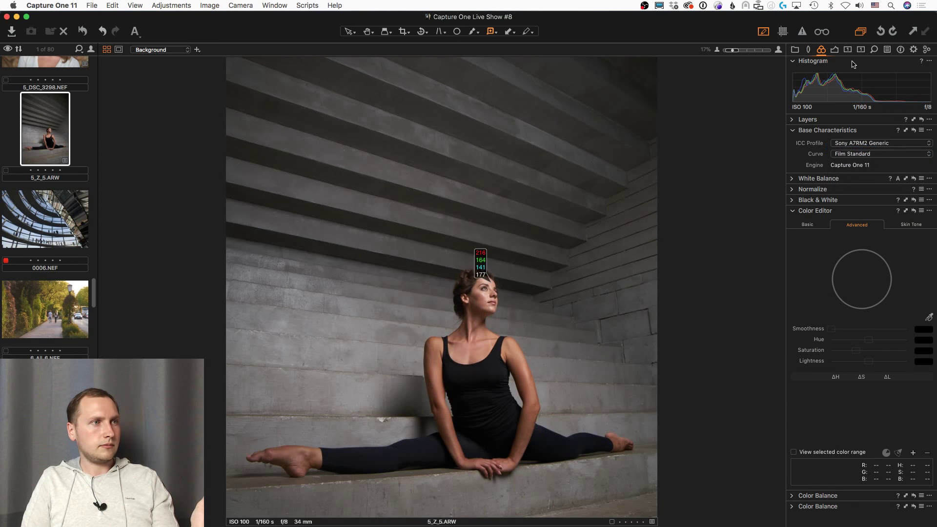
click(835, 49)
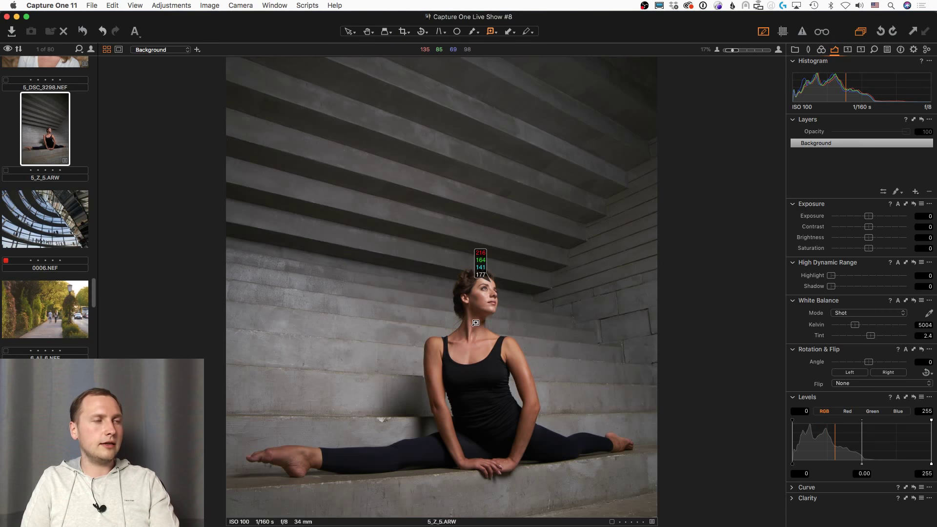
Step: Zoomed in, set Highlight to 45, then fit the view and drag Exposure down to -1.25
scroll(515, 319, up, 2)
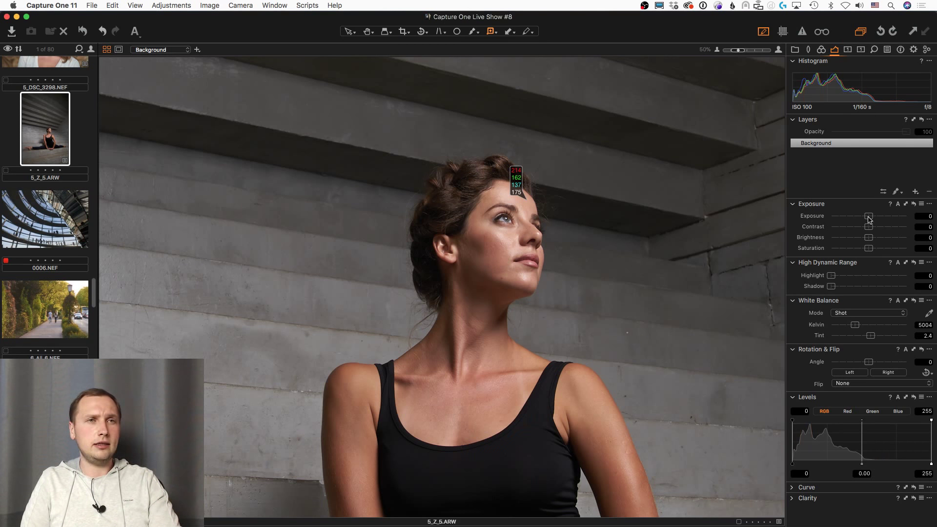
drag(869, 217, 871, 219)
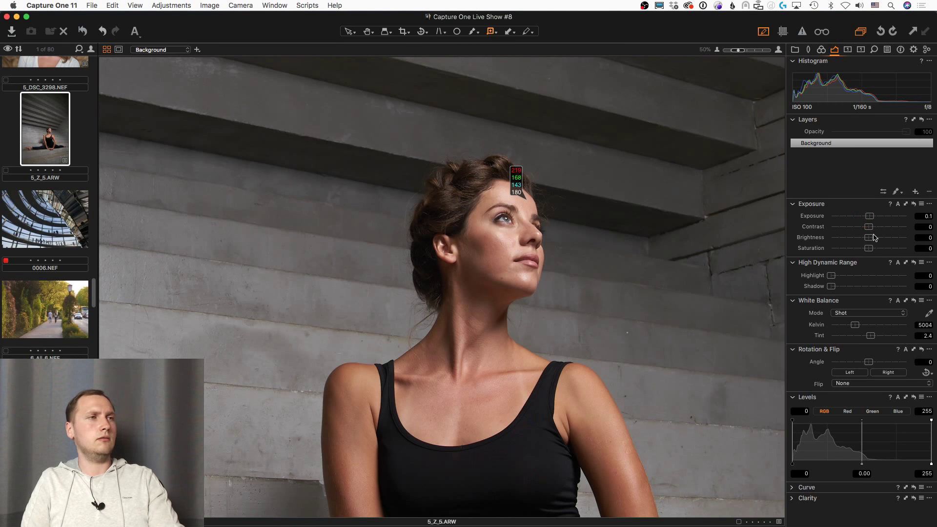
drag(861, 275, 865, 275)
drag(872, 218, 871, 220)
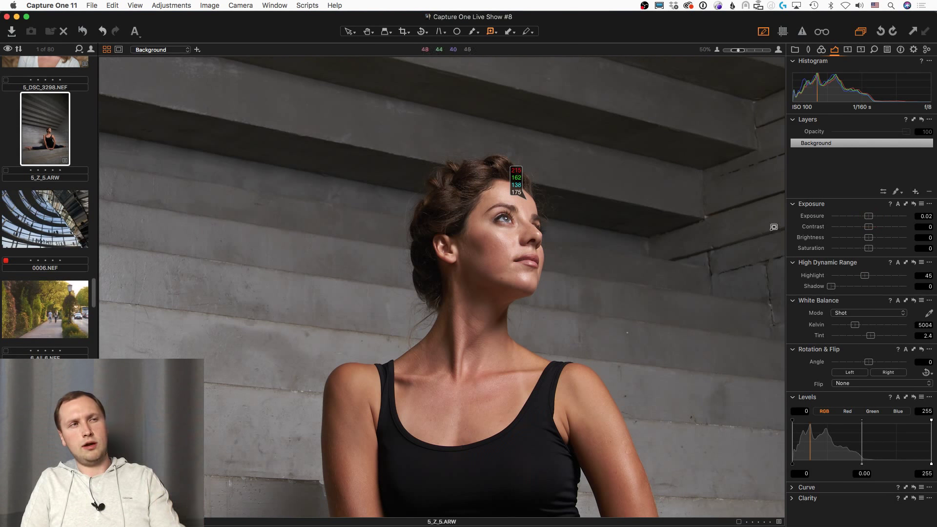
key(super+0)
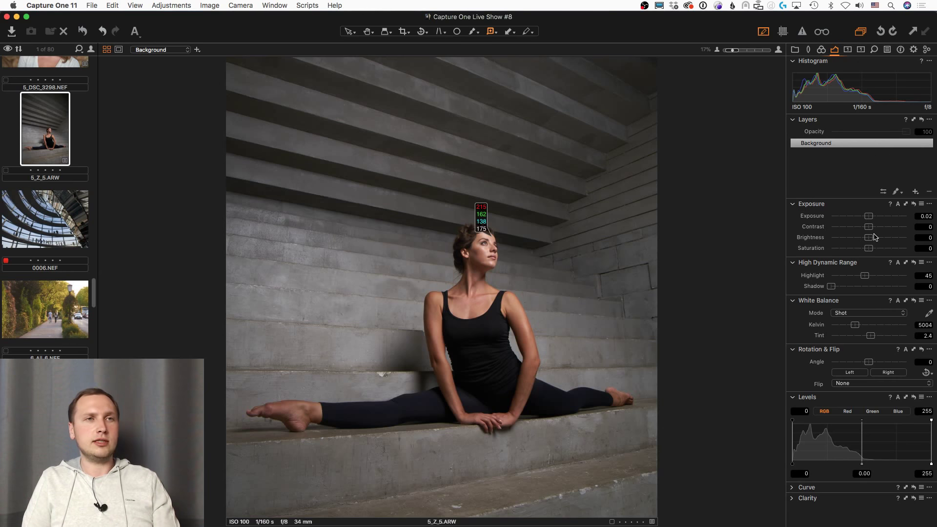
drag(869, 216, 858, 222)
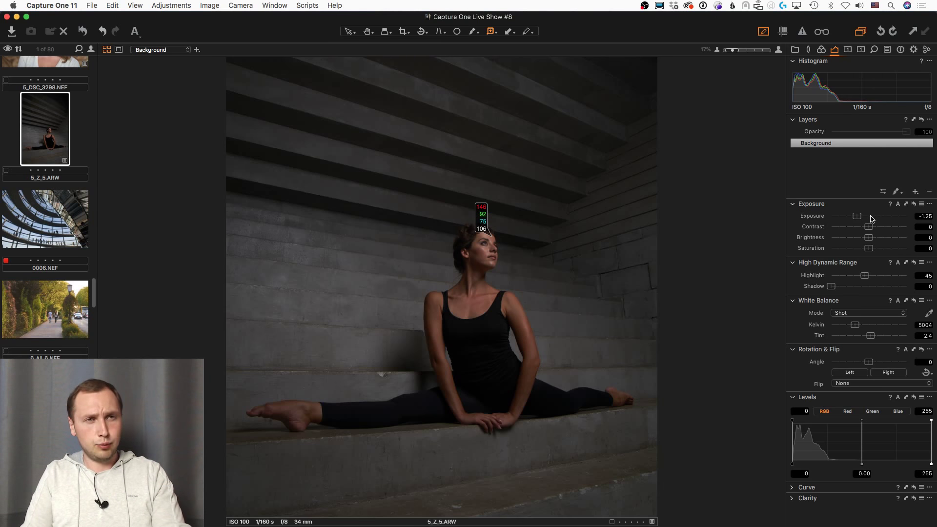
Step: Bring Exposure back to -0.16, re-place the readout on her head, and glance at the Library tab
click(871, 218)
drag(871, 218, 869, 219)
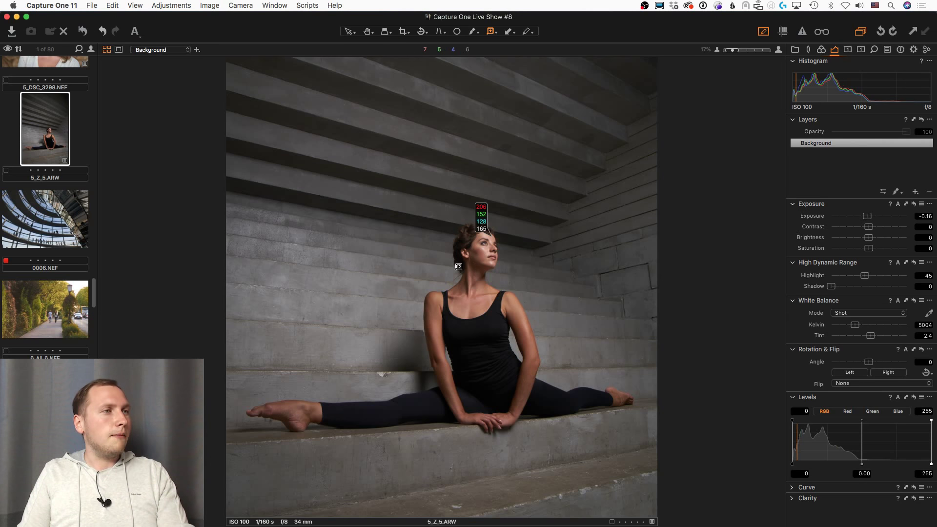
click(490, 237)
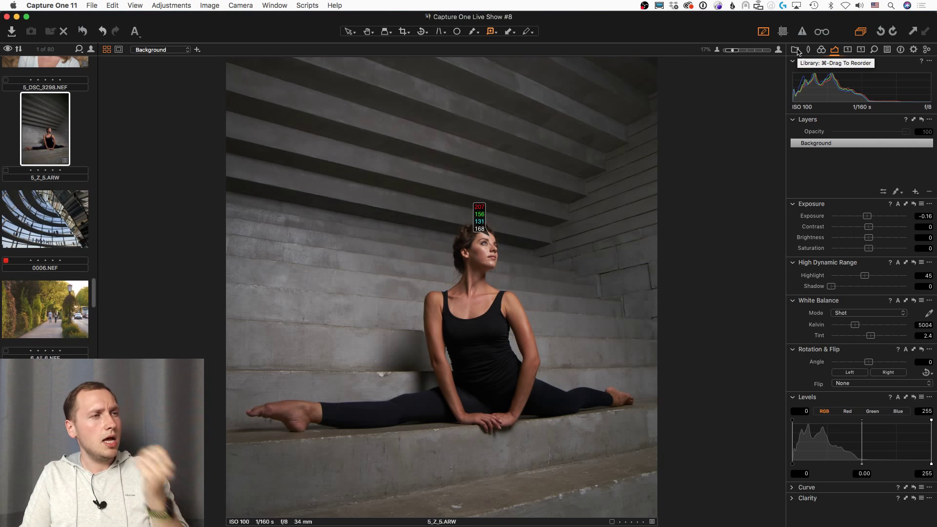
click(797, 50)
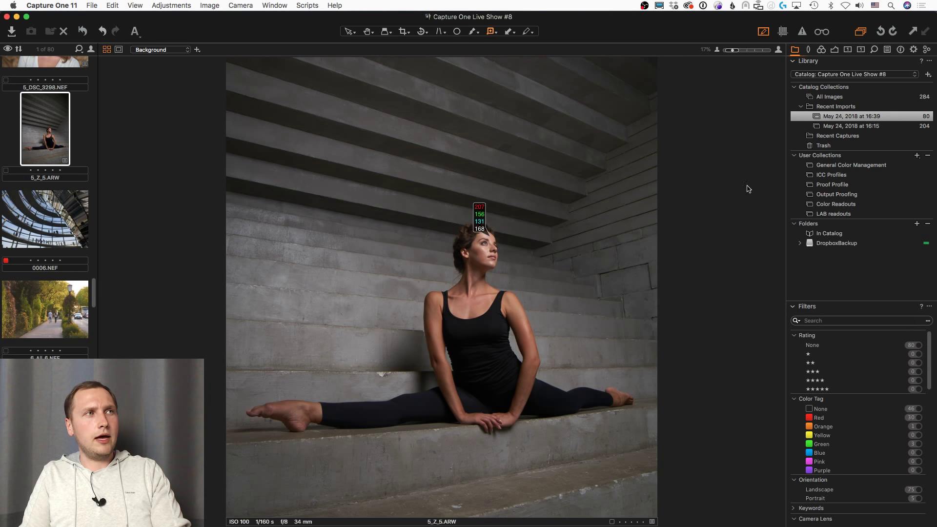
click(835, 50)
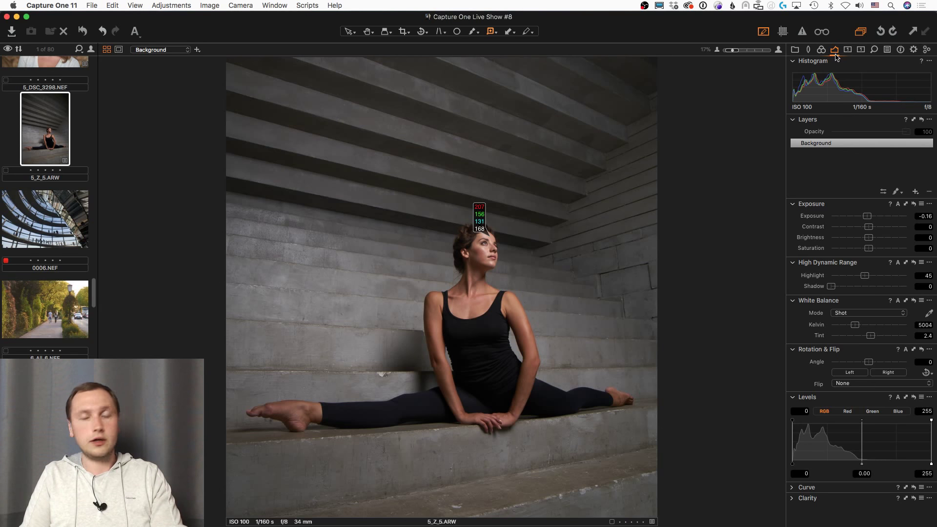
Step: Soft-proof with CoatedFOGRA39 and nudge the head readout so it shows CMYK 17, 42, 45, 5
click(132, 6)
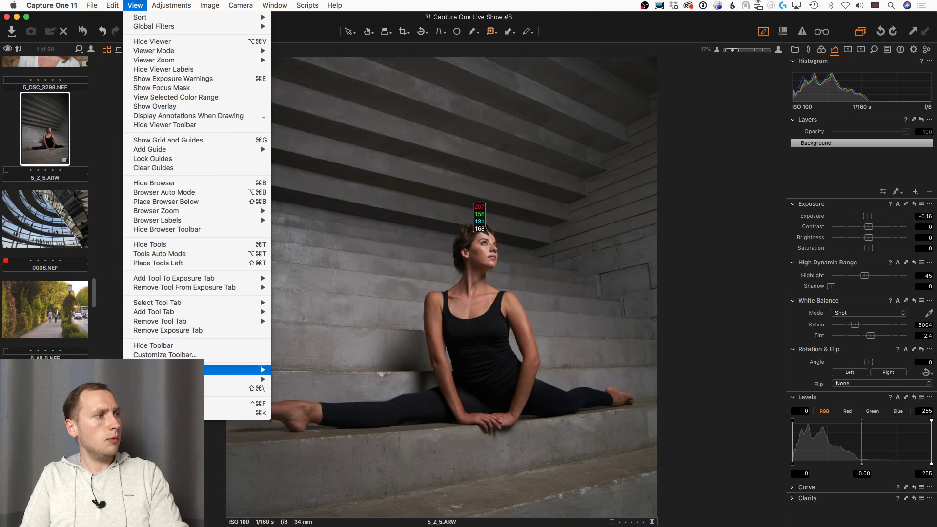
mouse_move(235, 370)
scroll(328, 340, down, 10)
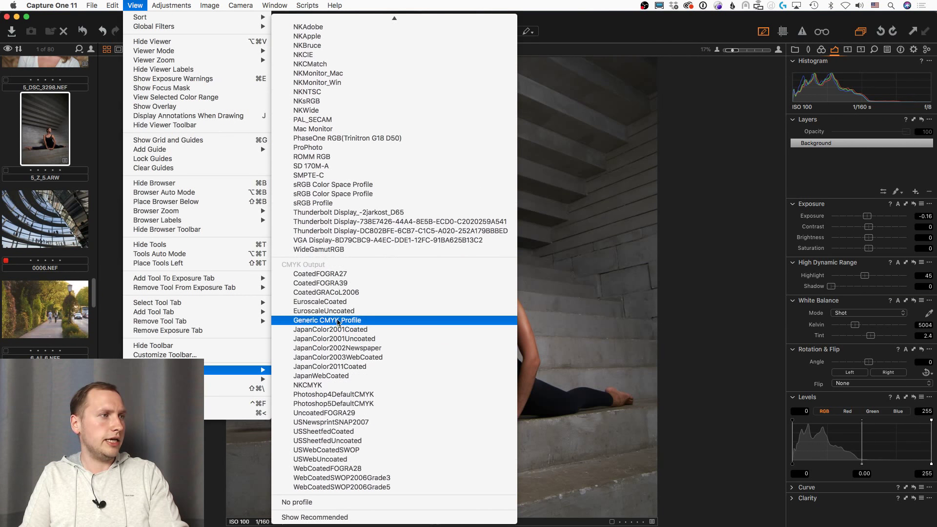
click(348, 286)
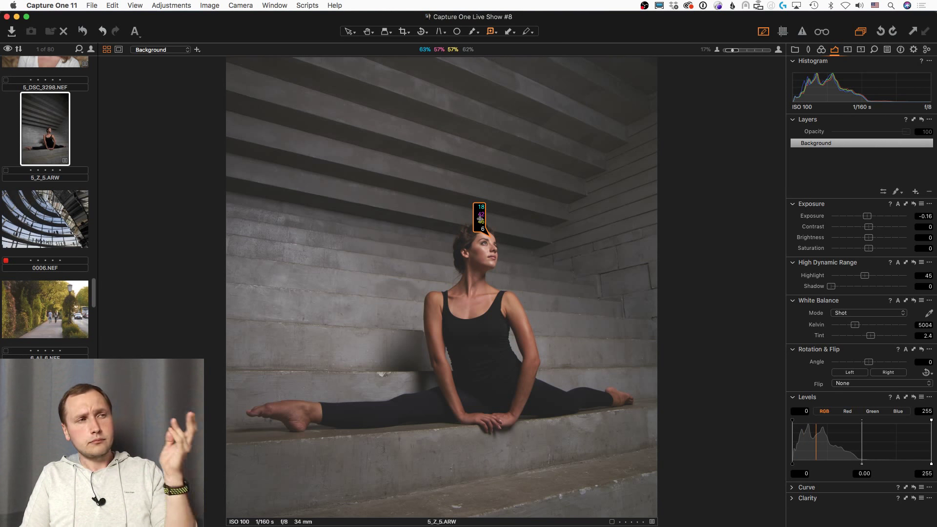
click(491, 235)
drag(490, 235, 483, 233)
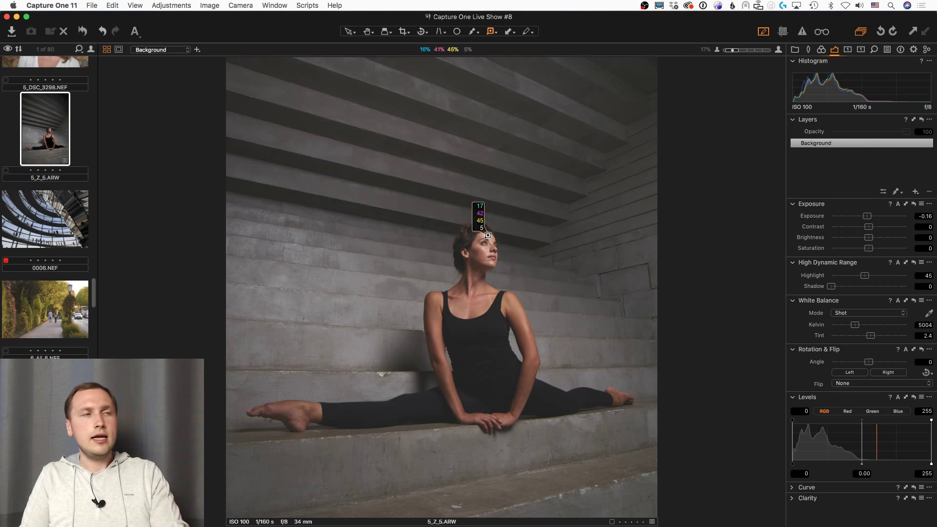
click(135, 5)
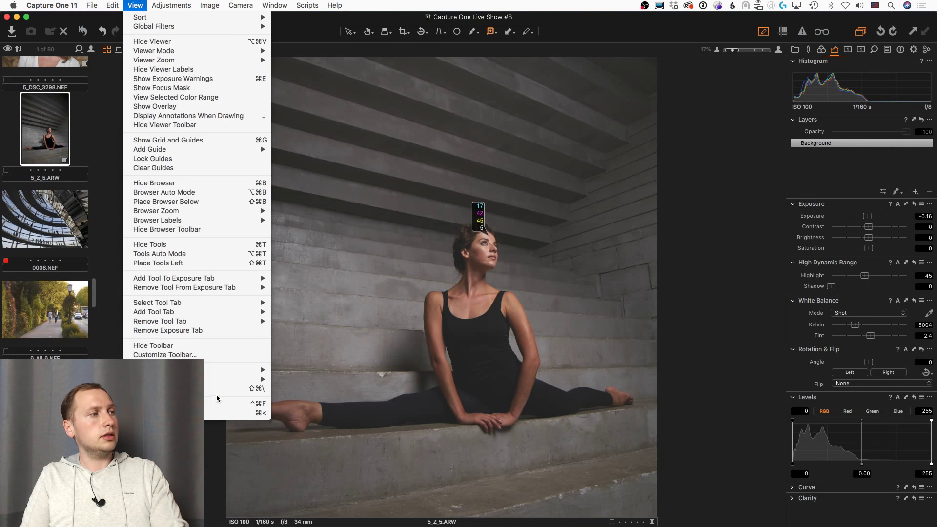
Step: Choose Adobe (neutral) as the L*a*b* readout conversion
mouse_move(222, 382)
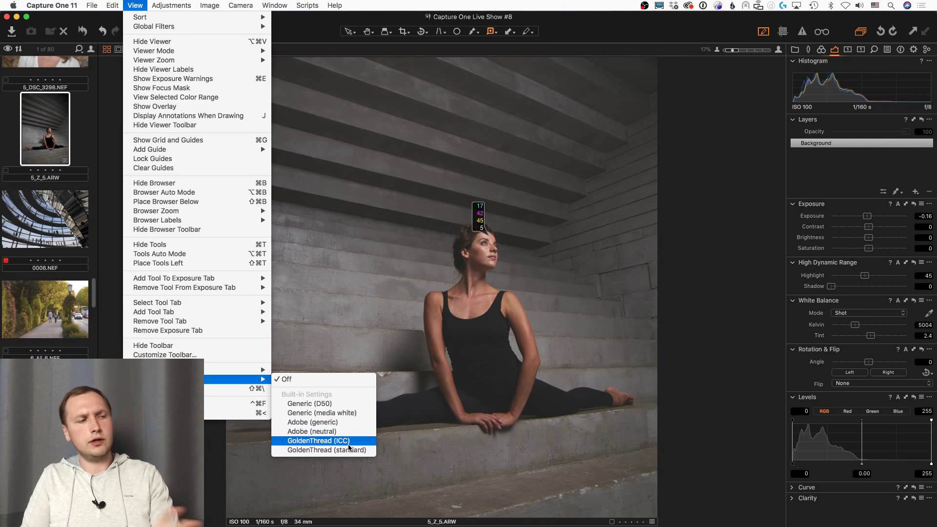
mouse_move(351, 433)
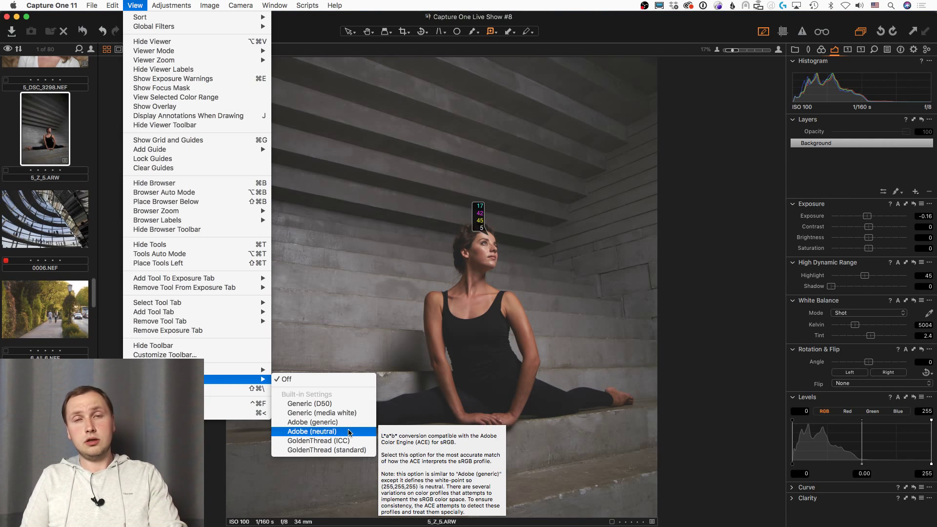
click(349, 432)
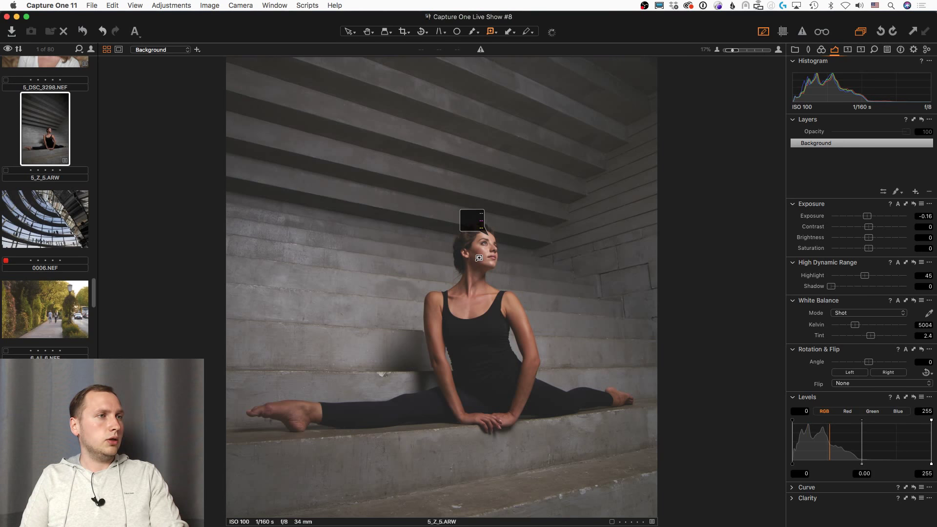
Step: Soft-proof the dancer photo using the Selected Recipe proof profile
click(126, 4)
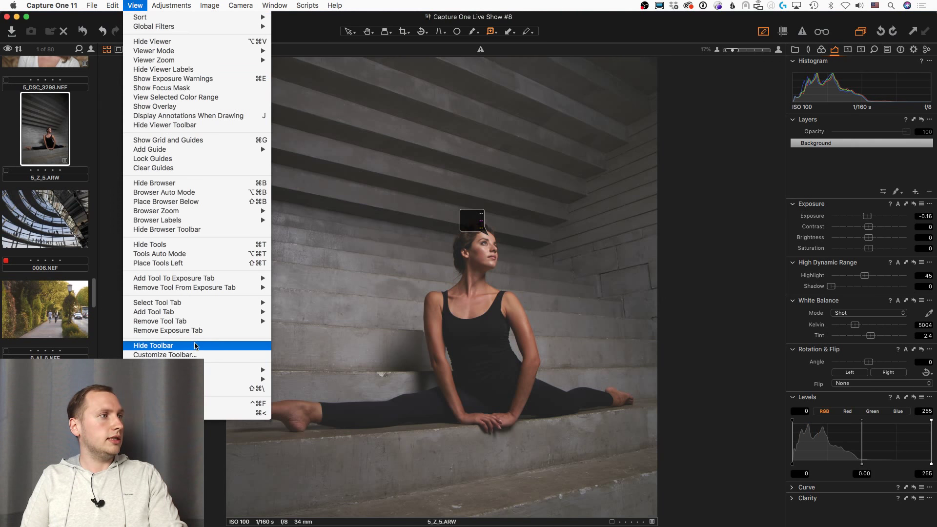
mouse_move(207, 371)
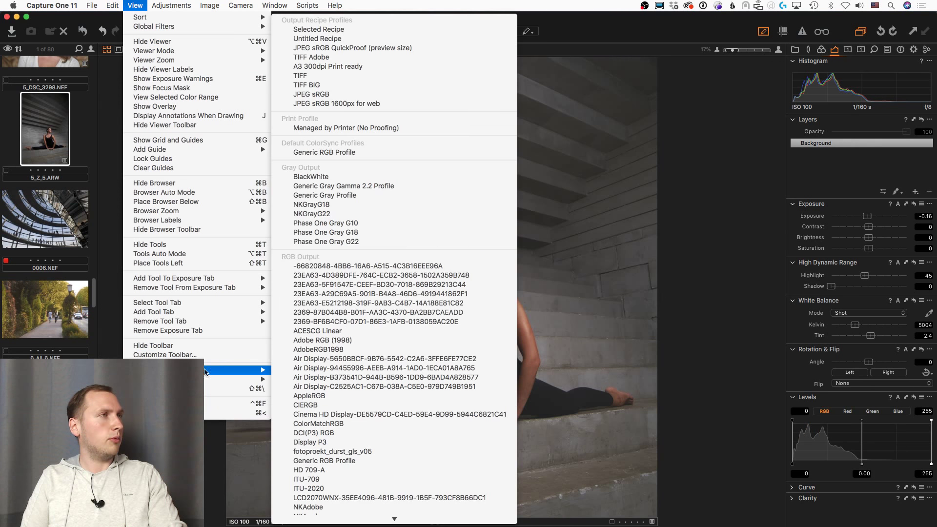
click(368, 29)
Step: Zoom in on the dancer's head, raise Exposure to -0.13, then fit the photo to the viewer
scroll(534, 175, up, 5)
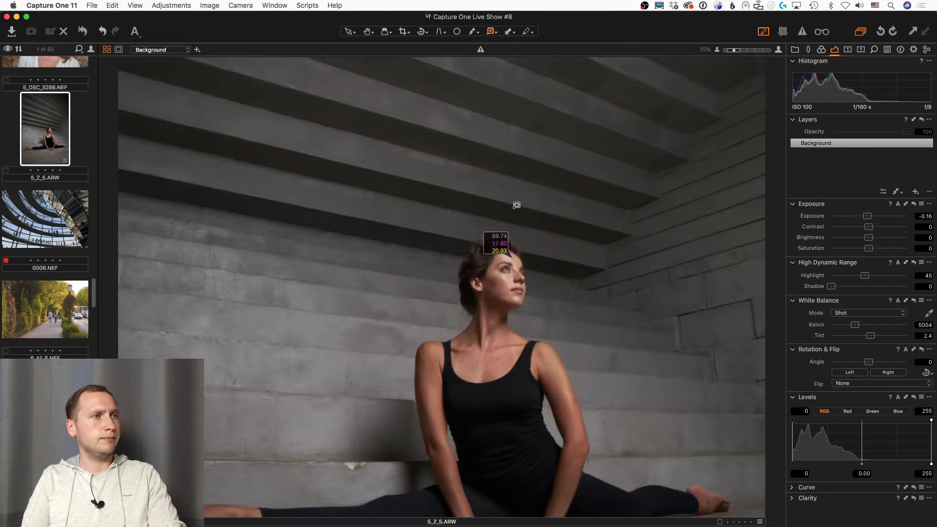
click(482, 313)
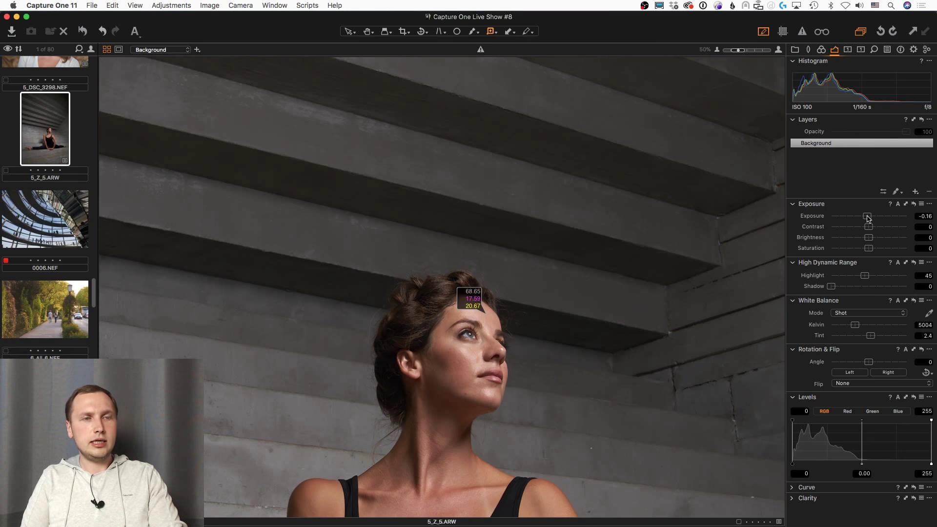
drag(868, 218, 868, 220)
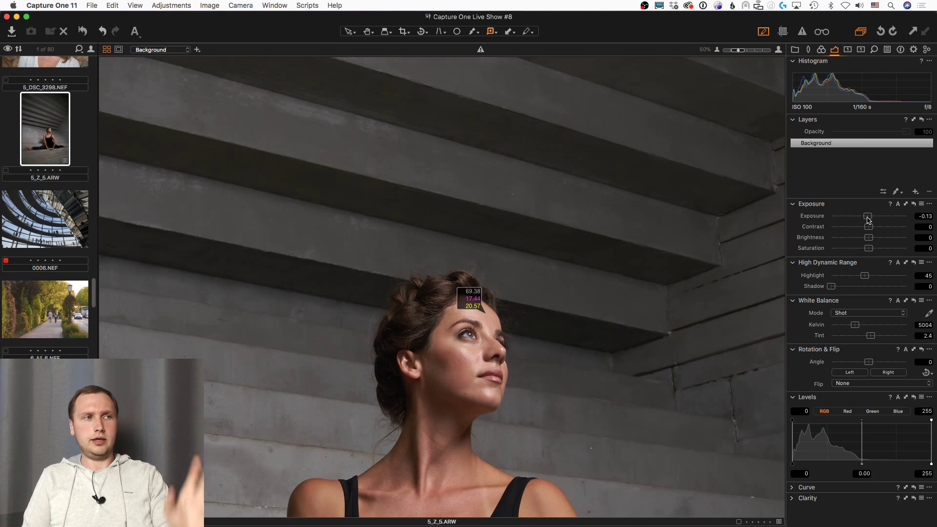
scroll(553, 362, down, 2)
scroll(553, 362, down, 3)
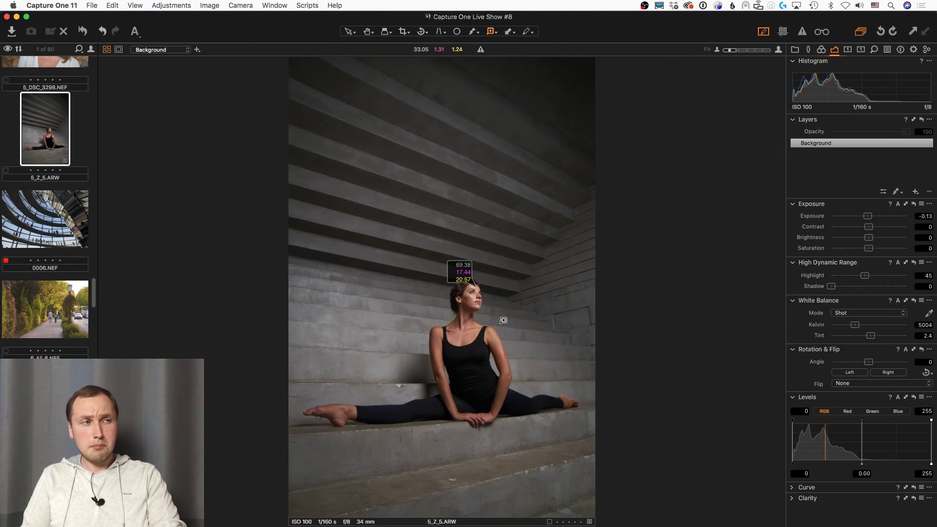
scroll(505, 318, up, 2)
scroll(504, 318, up, 1)
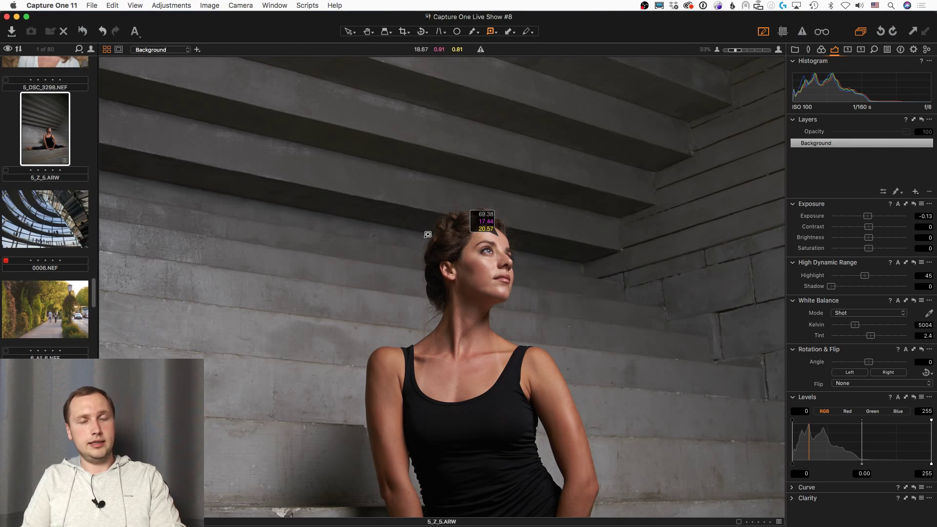
key(super+0)
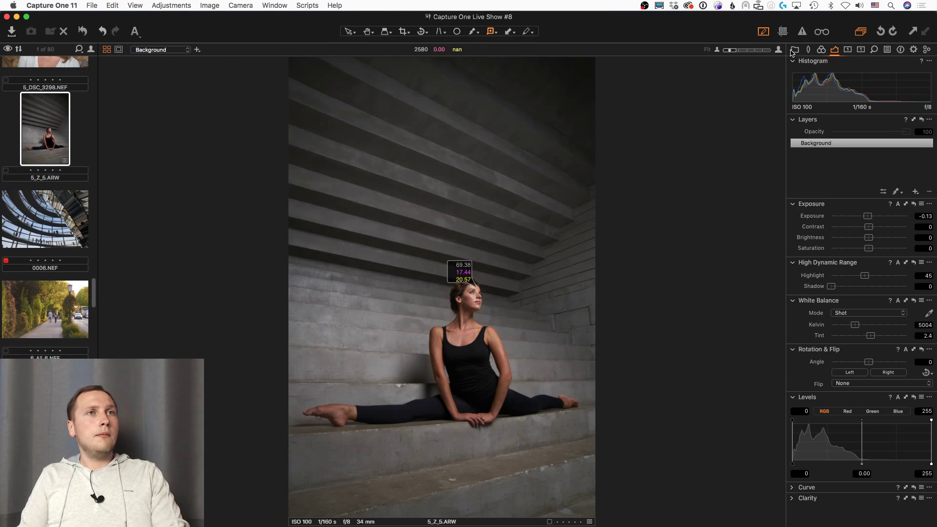
Step: Open the 204-image 'May 24, 2018 at 16:15' import collection from the Library tab
click(794, 49)
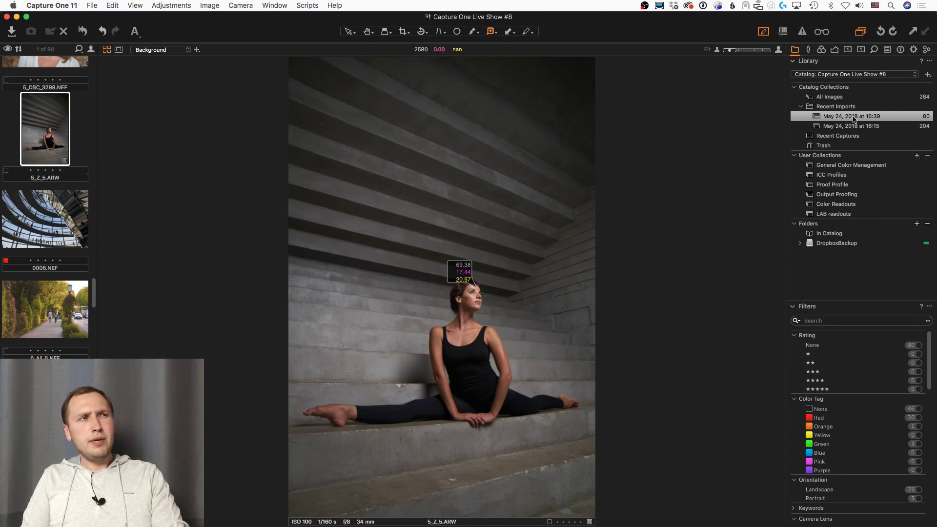
scroll(471, 318, up, 3)
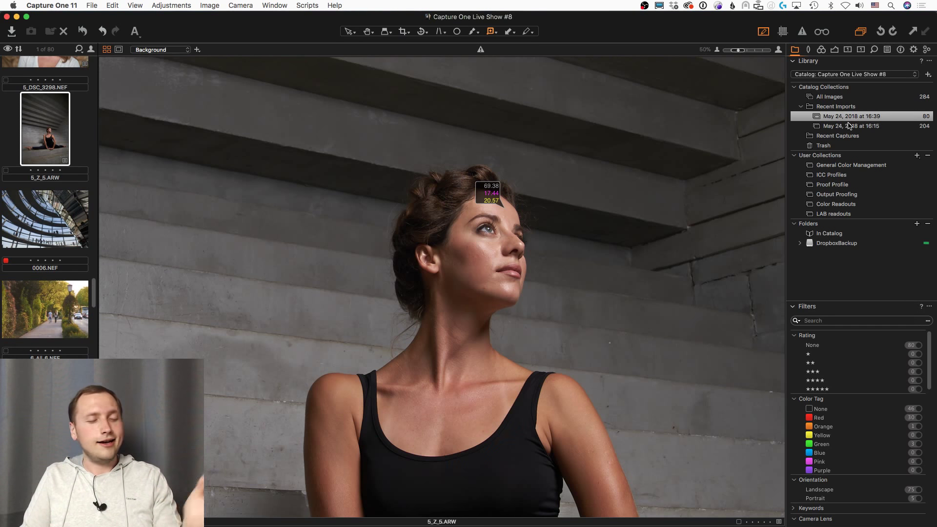
click(850, 126)
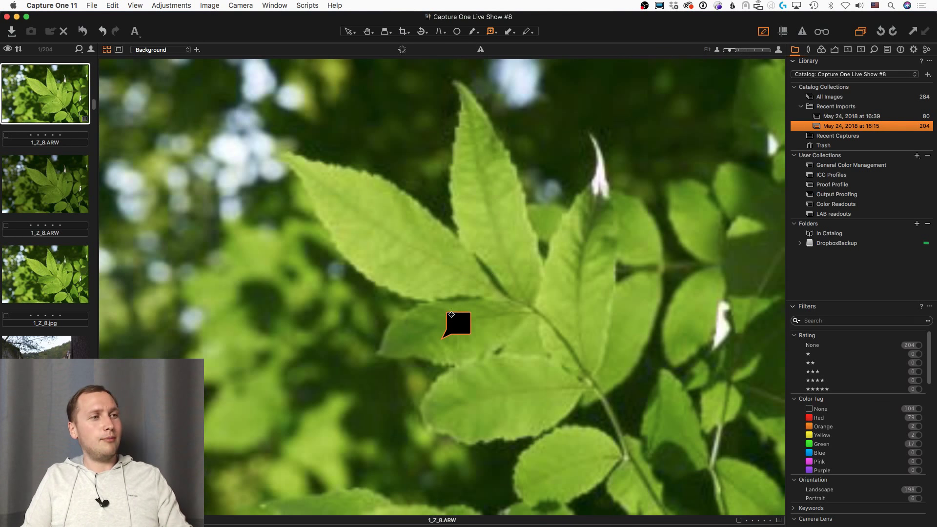
Step: Select the Pan tool to move around the leaf photo
click(367, 31)
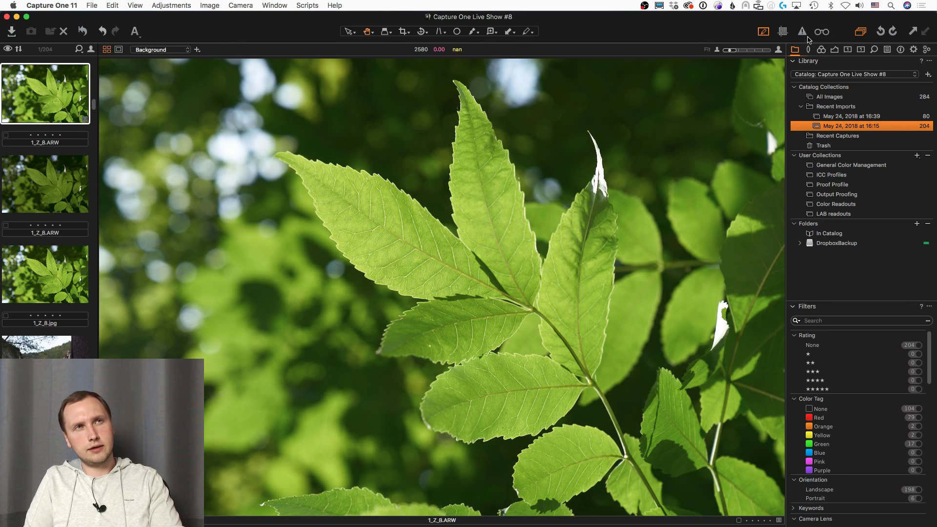
Step: Enable recipe proofing and display the JPEG sRGB output recipe settings
click(824, 33)
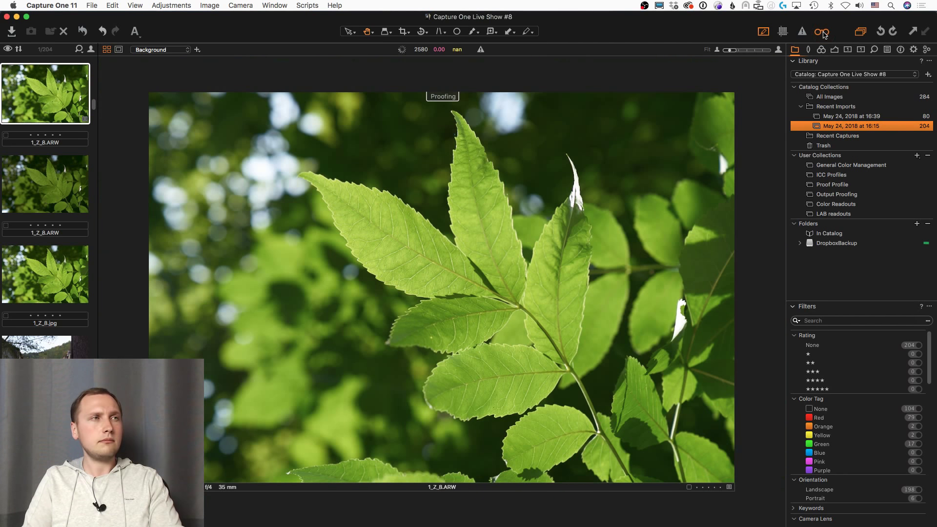
click(914, 50)
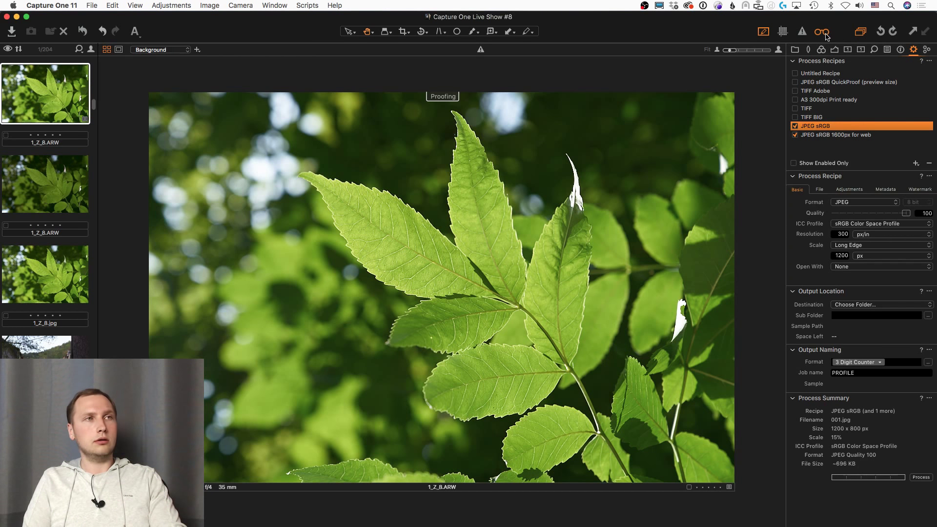
click(825, 36)
click(825, 36)
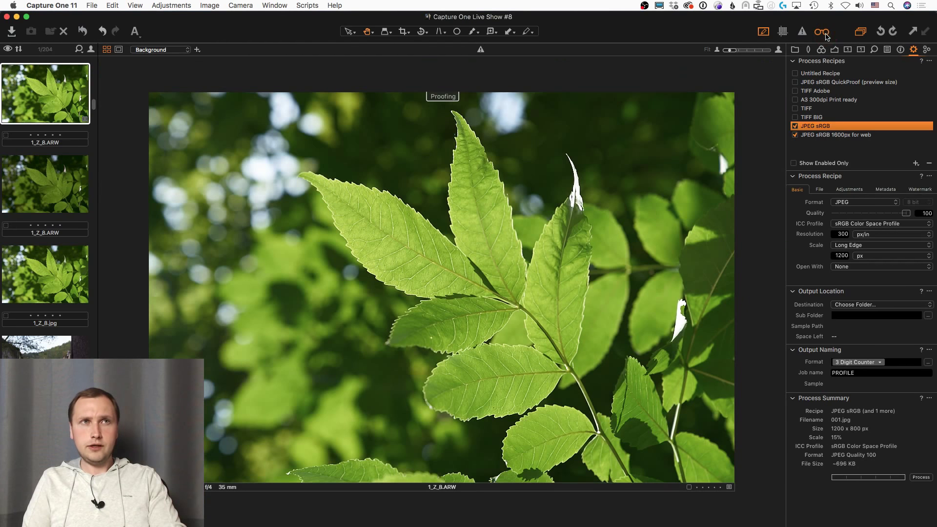
Step: Check the View menu's proof options, then compare the leaf photo with proofing on and off
click(146, 4)
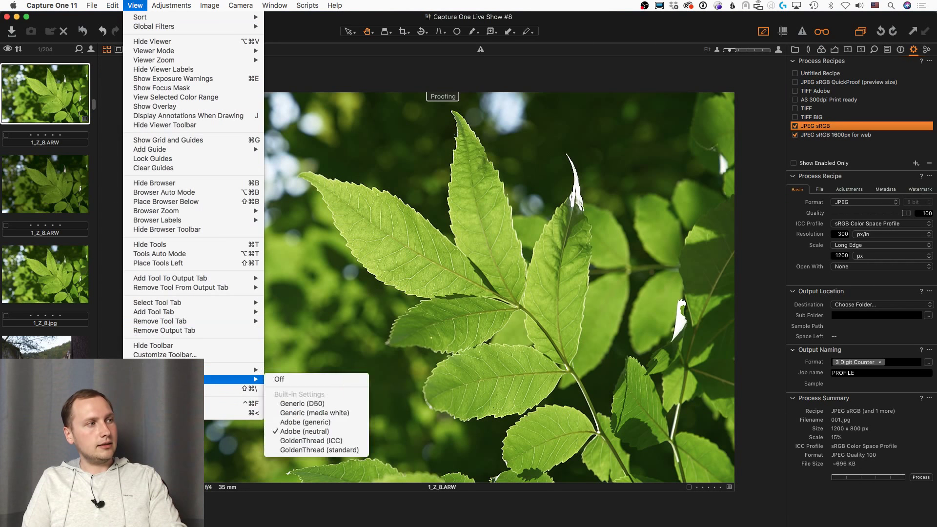
mouse_move(166, 370)
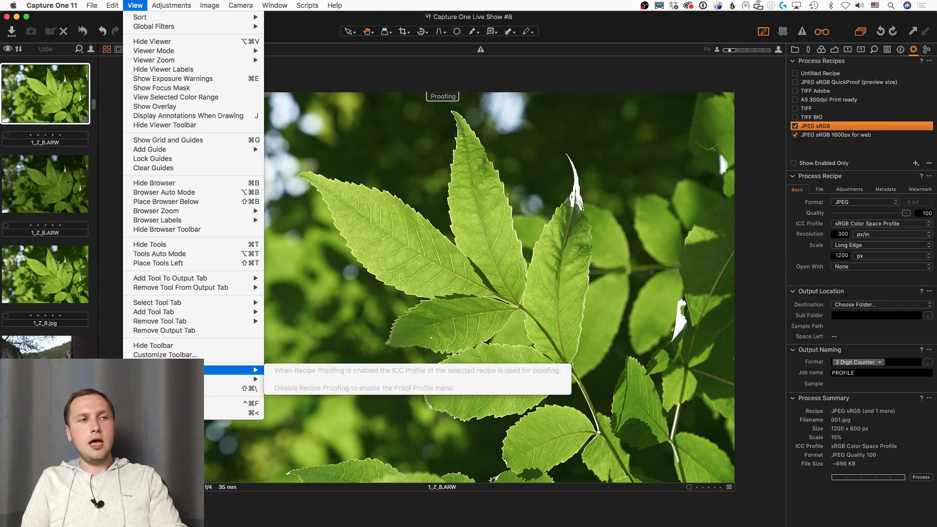
click(293, 342)
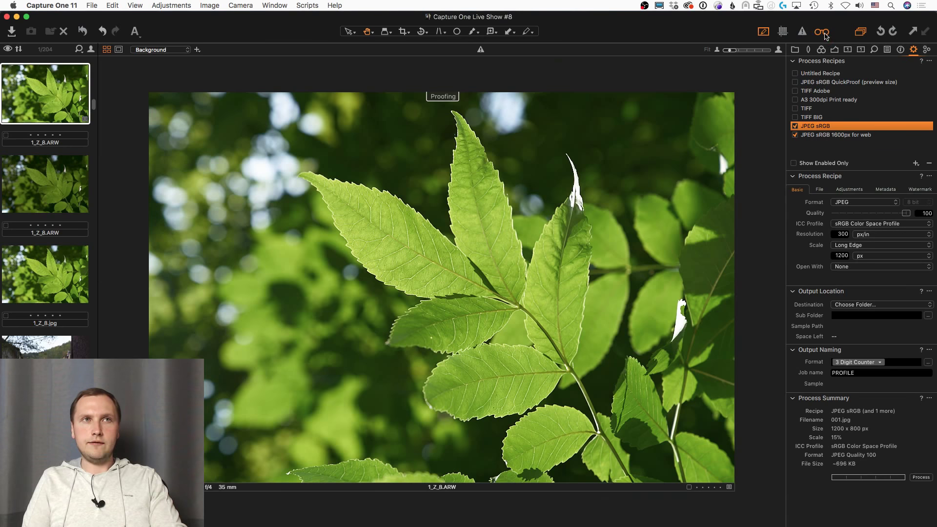
click(822, 32)
click(822, 33)
click(822, 32)
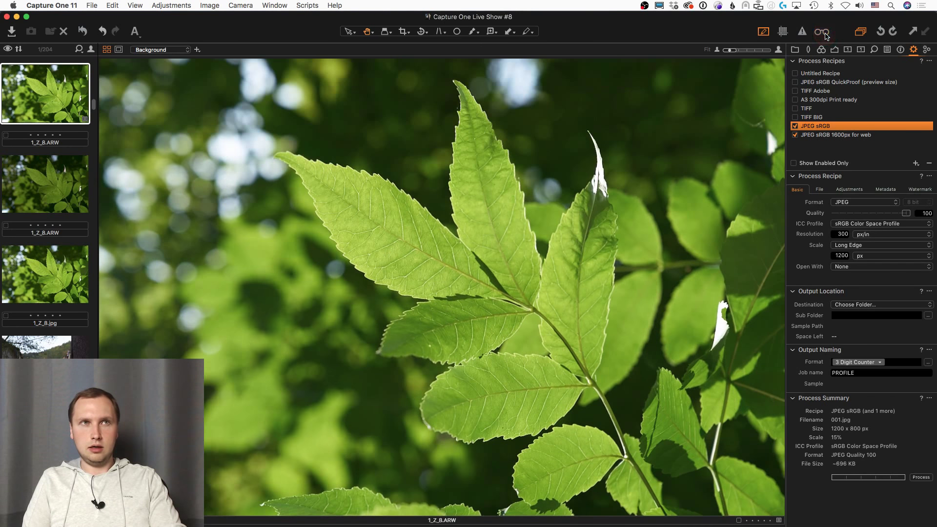
click(824, 33)
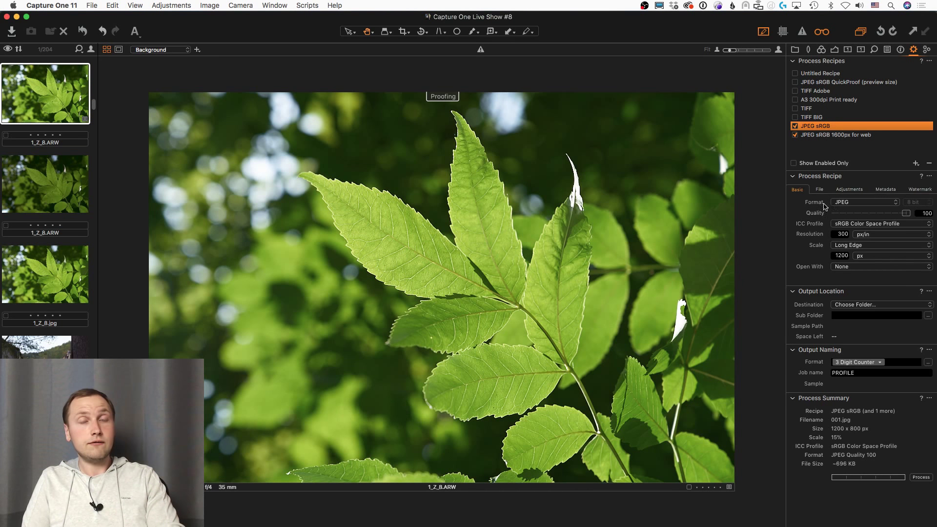
Step: Check the viewing options once more and leave recipe proofing off
click(135, 6)
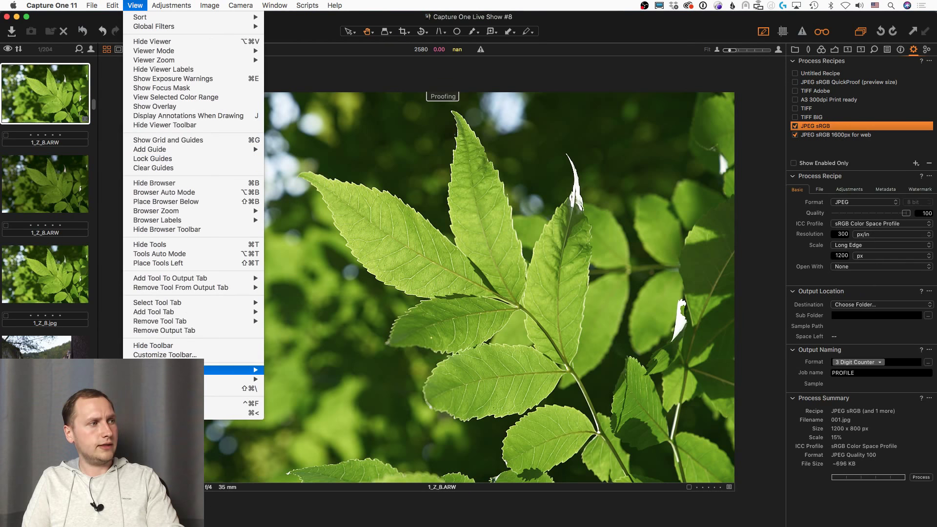
mouse_move(234, 370)
click(659, 27)
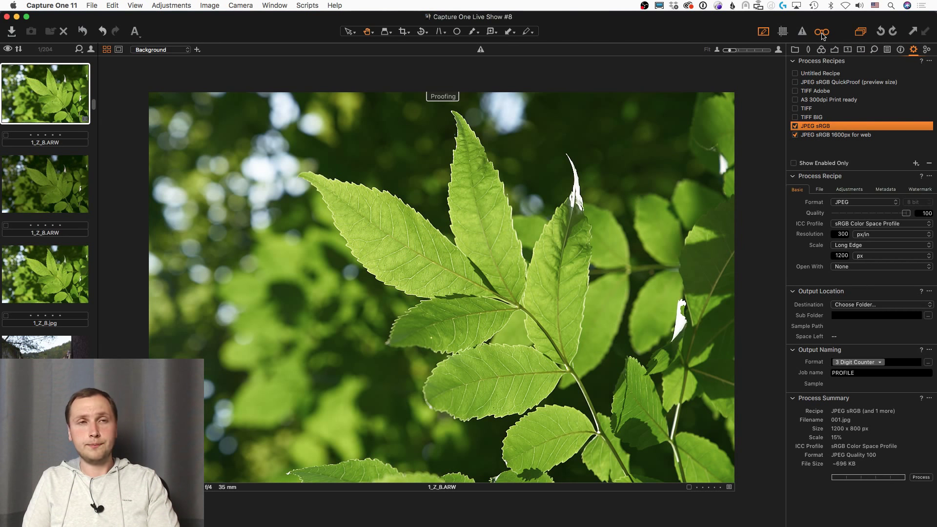
click(822, 33)
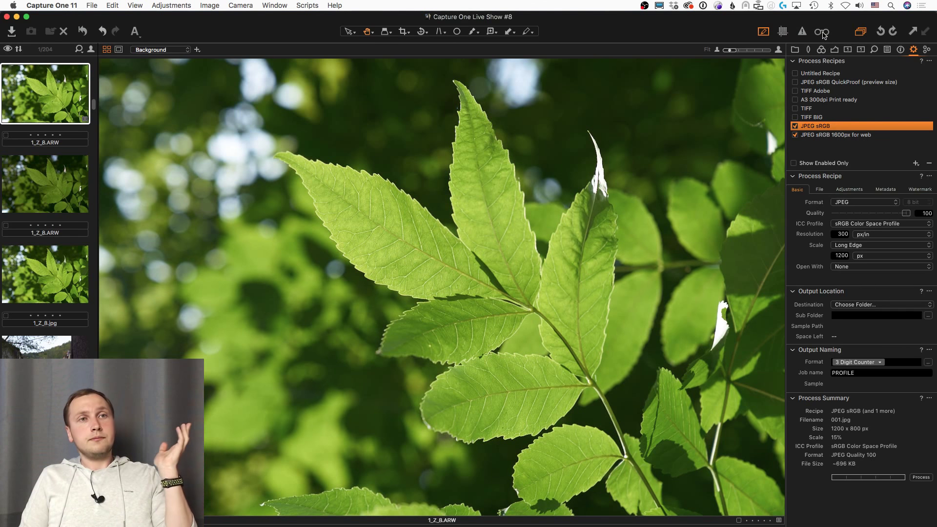
Step: With proofing on, keep sRGB and raise the recipe's output sharpening amount from 96 to 787
click(824, 34)
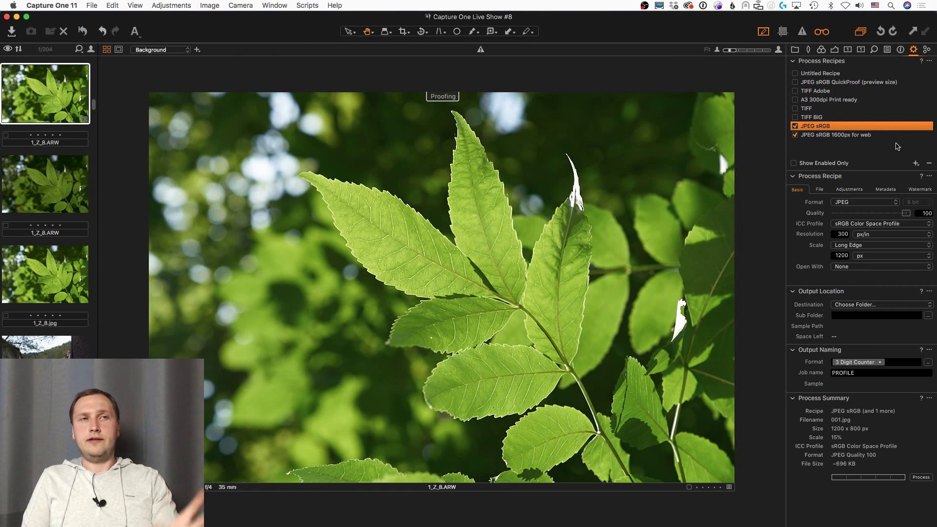
click(867, 225)
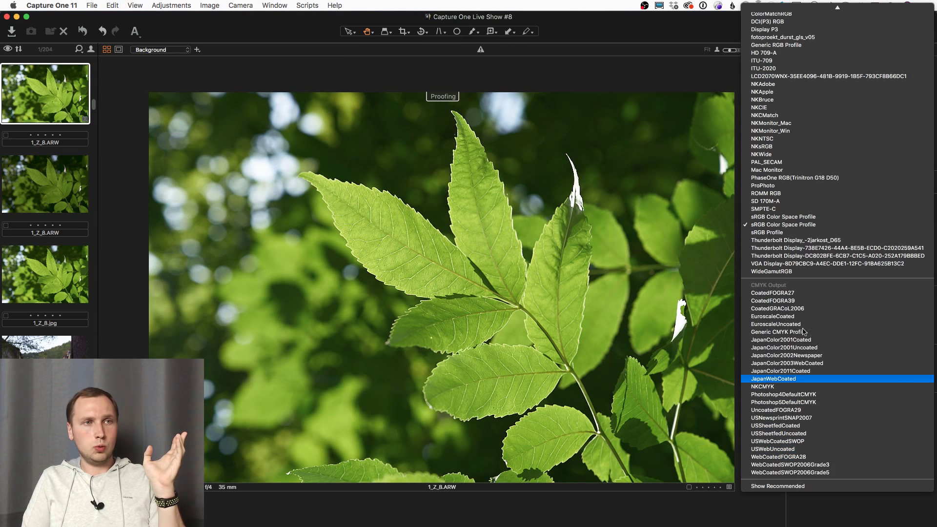
click(786, 146)
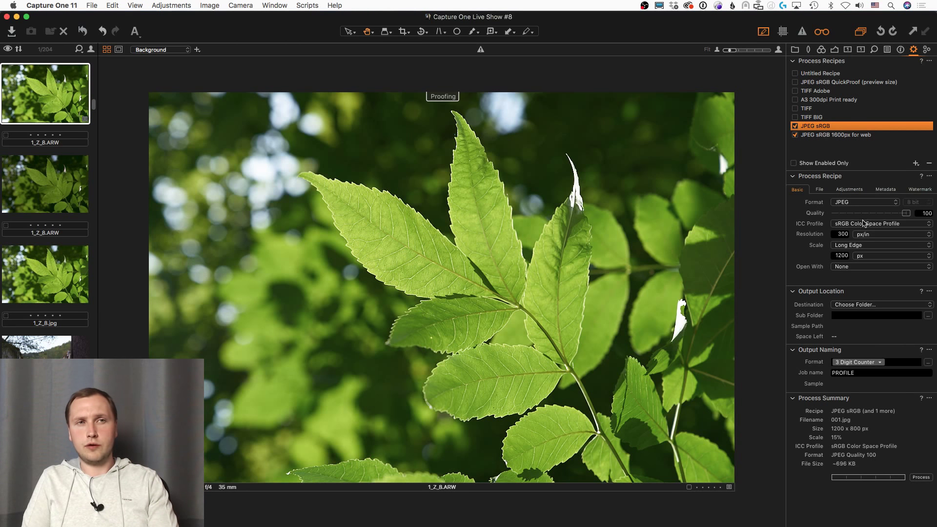
drag(866, 213, 935, 221)
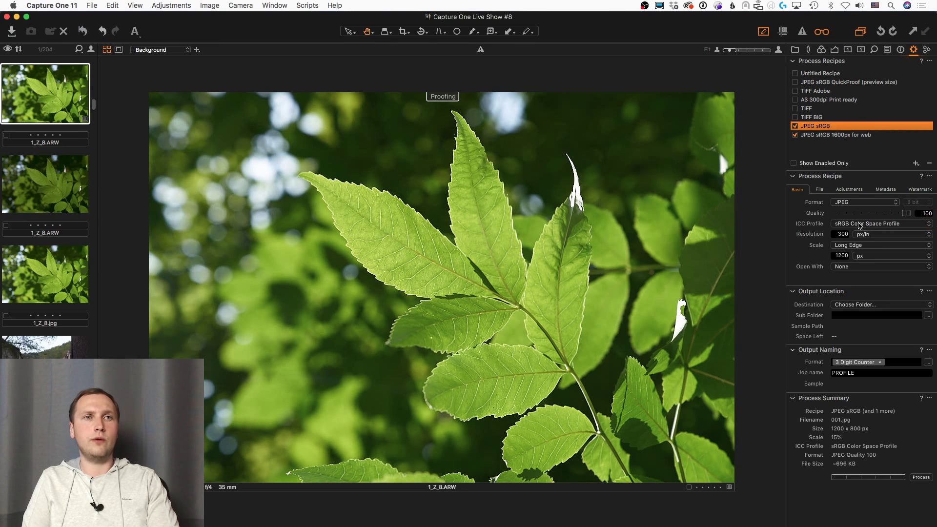
click(855, 191)
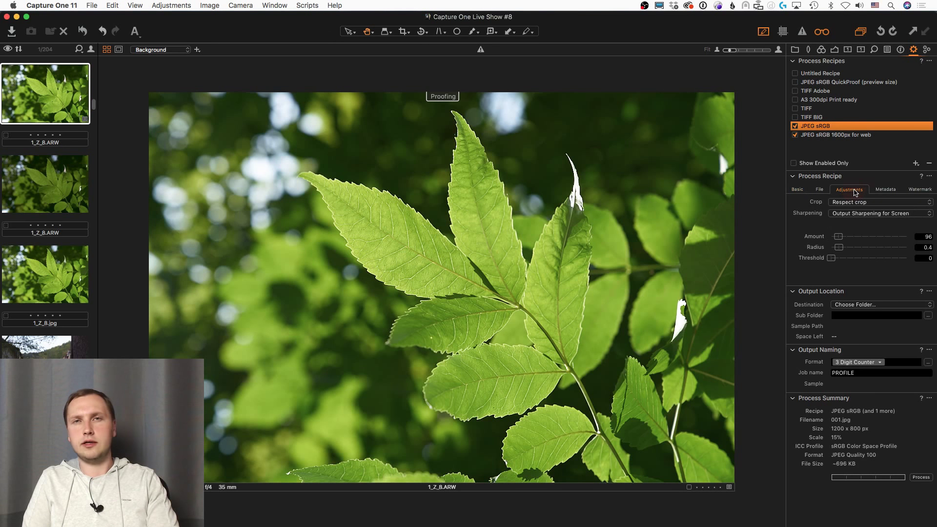
drag(854, 237, 890, 237)
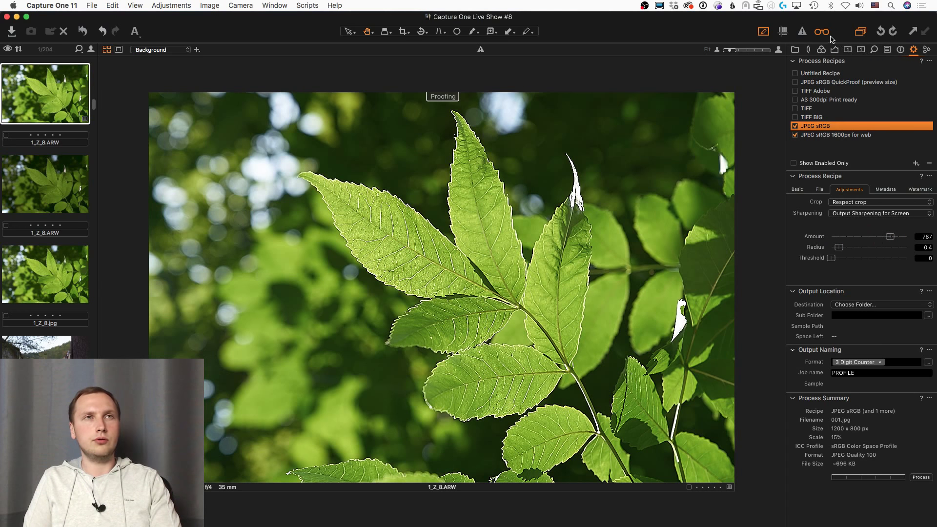
click(824, 32)
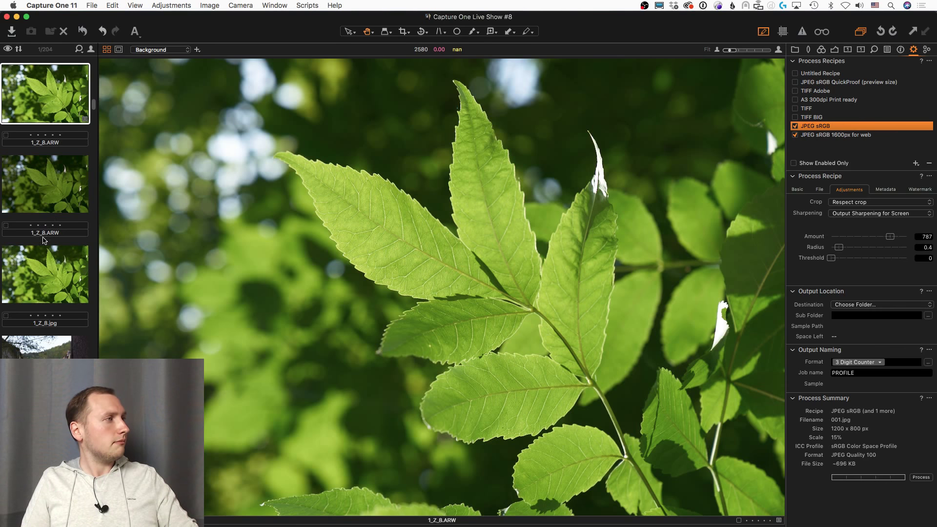
Step: Look through the Library, Color and Exposure tool tabs
scroll(44, 247, down, 5)
scroll(44, 247, up, 3)
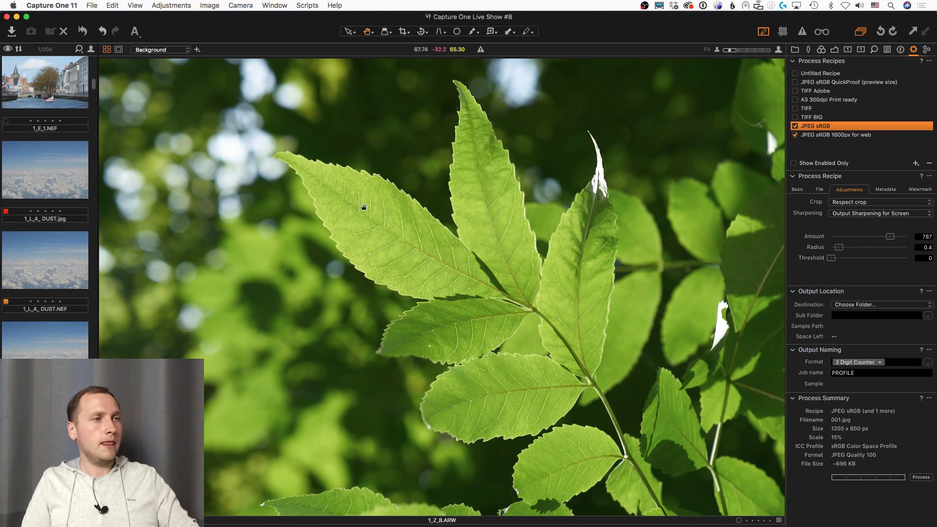
click(795, 49)
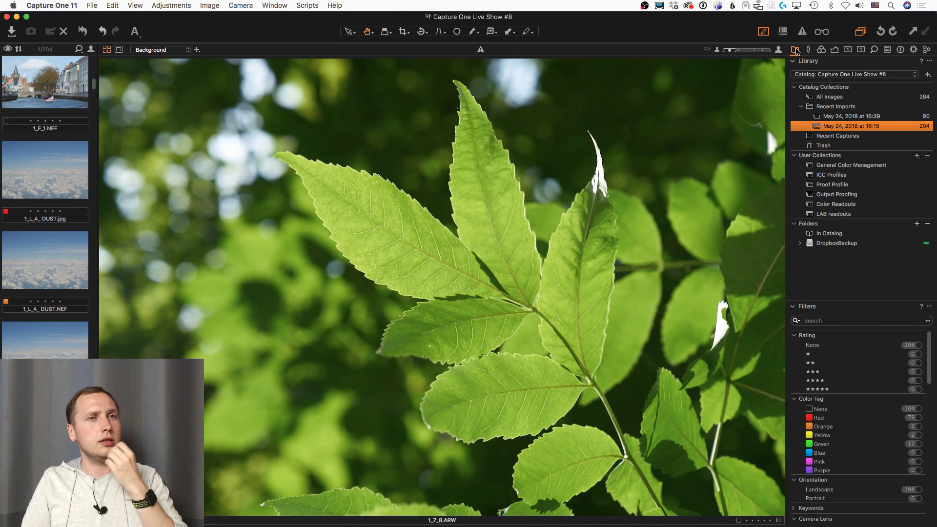
click(822, 49)
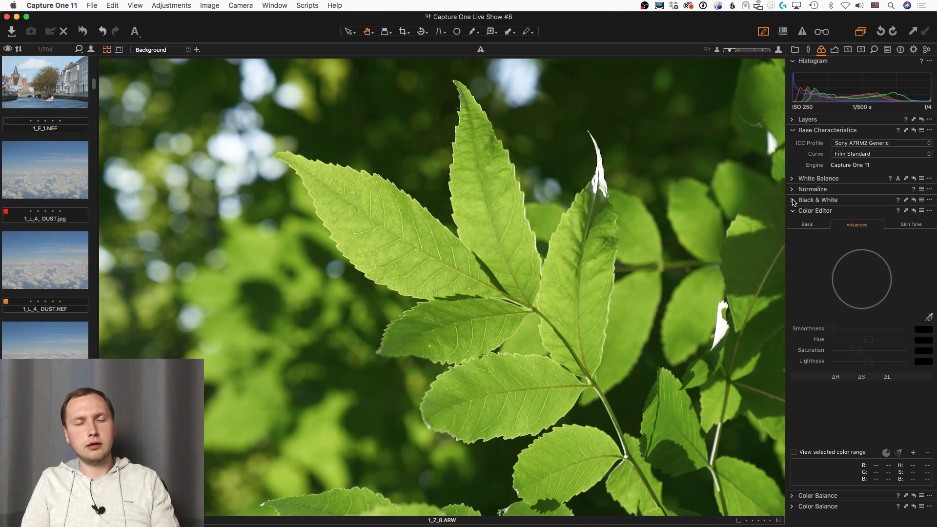
click(834, 52)
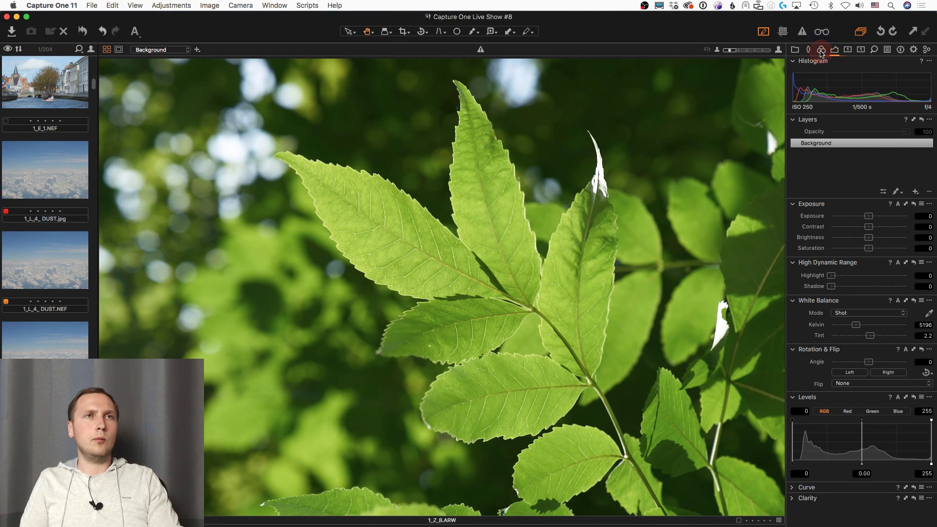
click(821, 49)
Step: Expand White Balance, revisit Exposure and Color, then switch to the basICColor article in Chrome
click(791, 179)
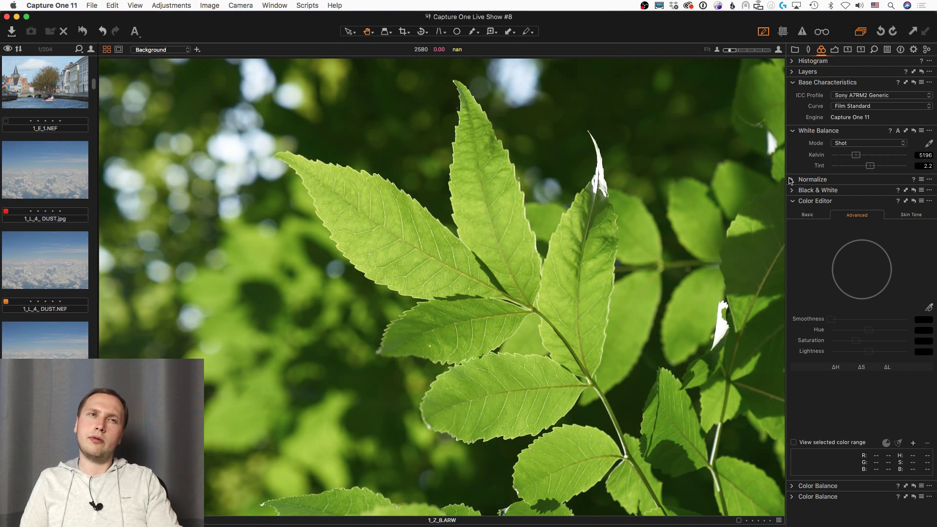
click(834, 50)
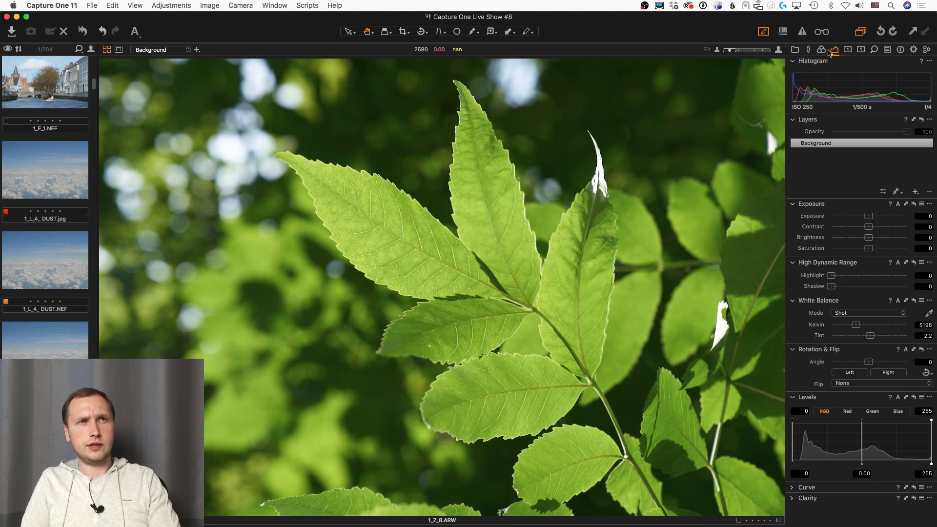
click(822, 50)
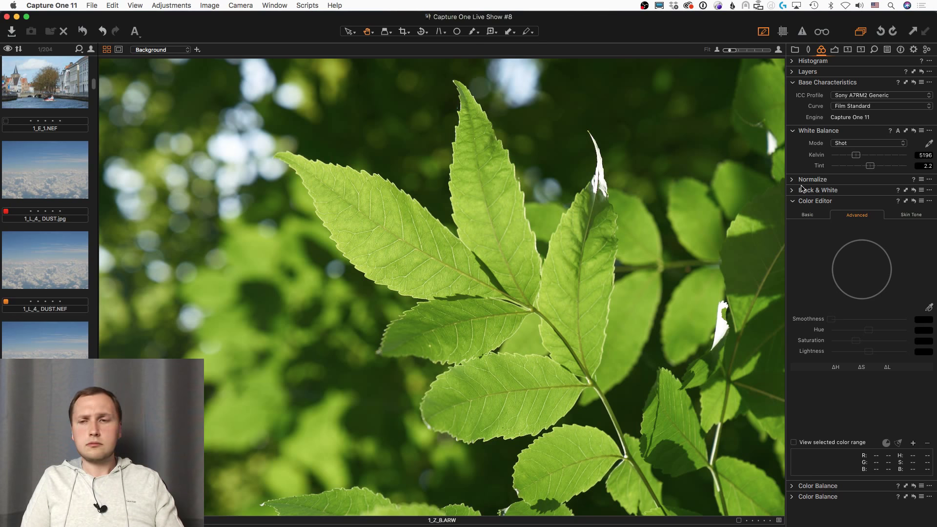
key(super+Tab)
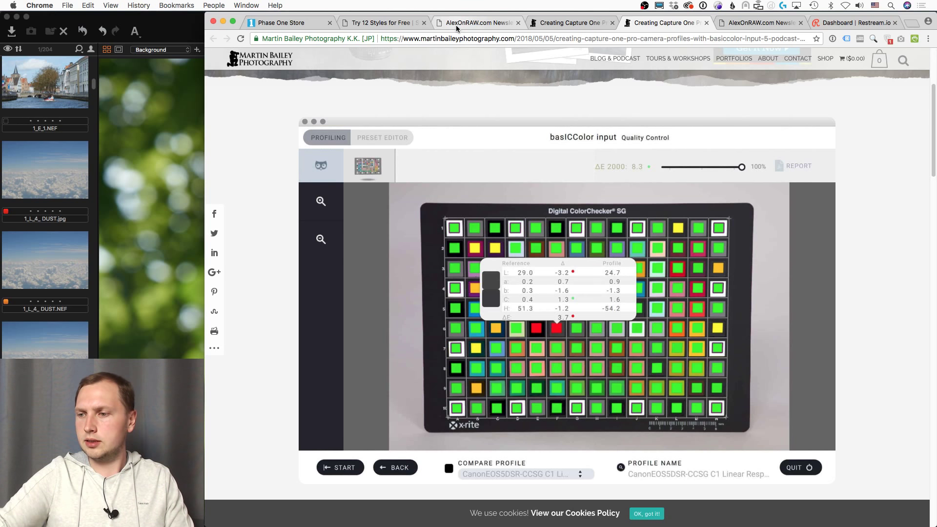
Step: Switch Chrome tabs and step back through history to the 'Meet the New Capture One' newsletter
click(487, 23)
click(383, 22)
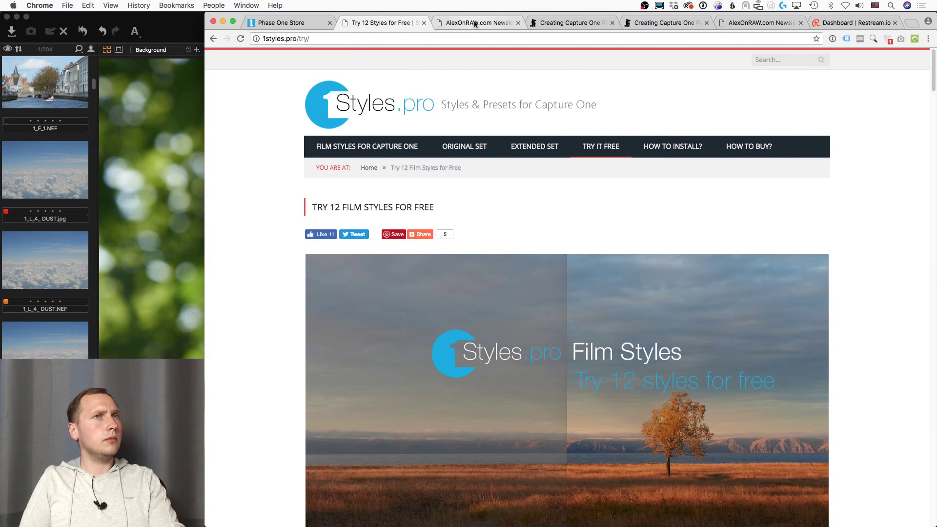
click(475, 23)
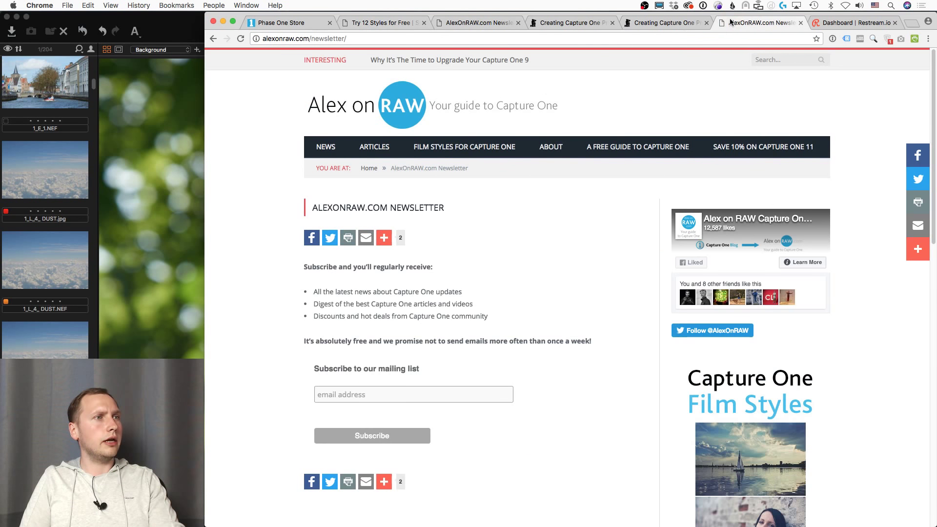
click(214, 39)
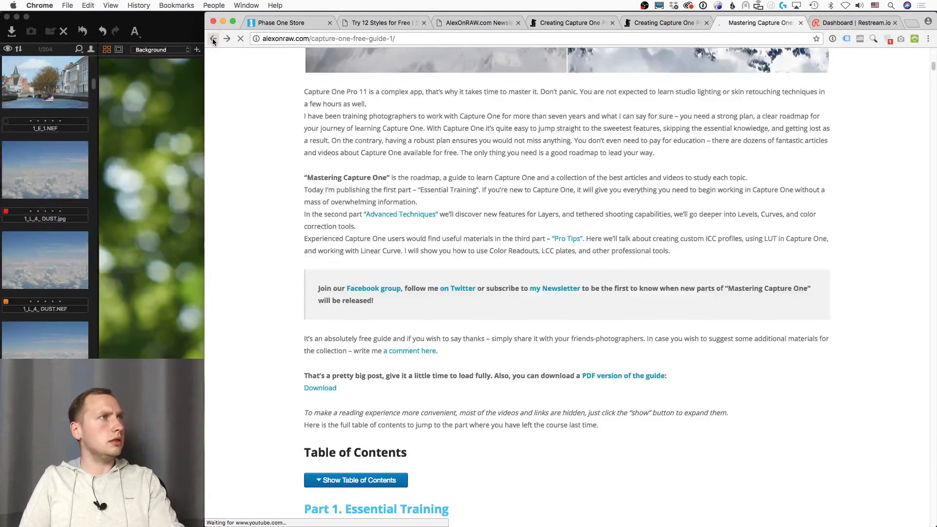
click(214, 39)
click(476, 23)
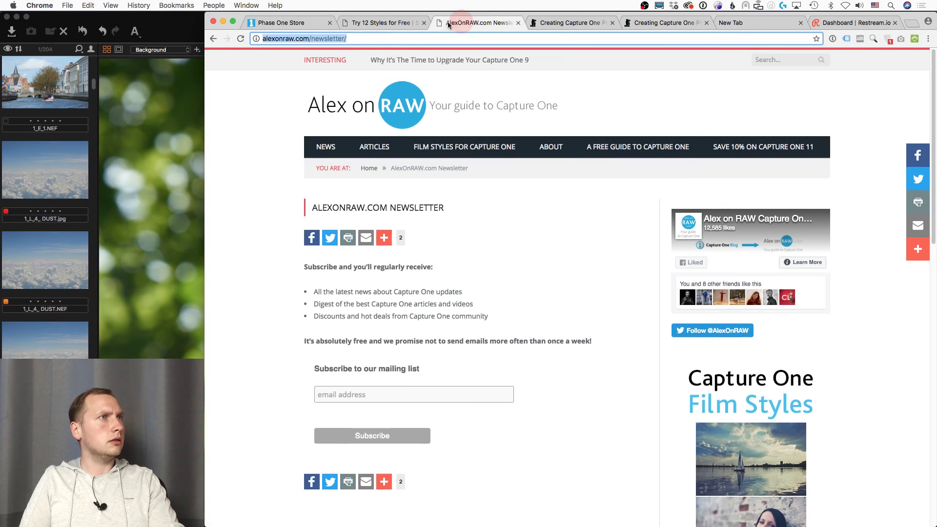
click(214, 39)
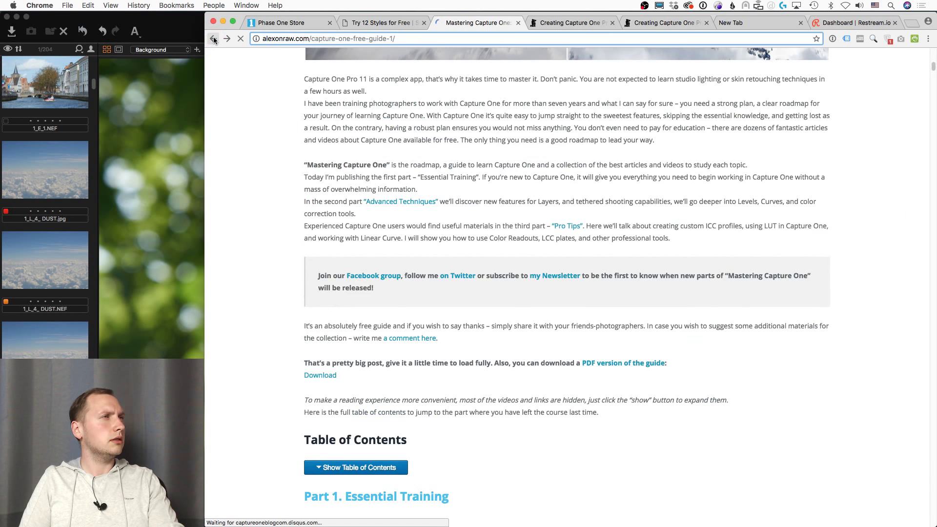
click(214, 39)
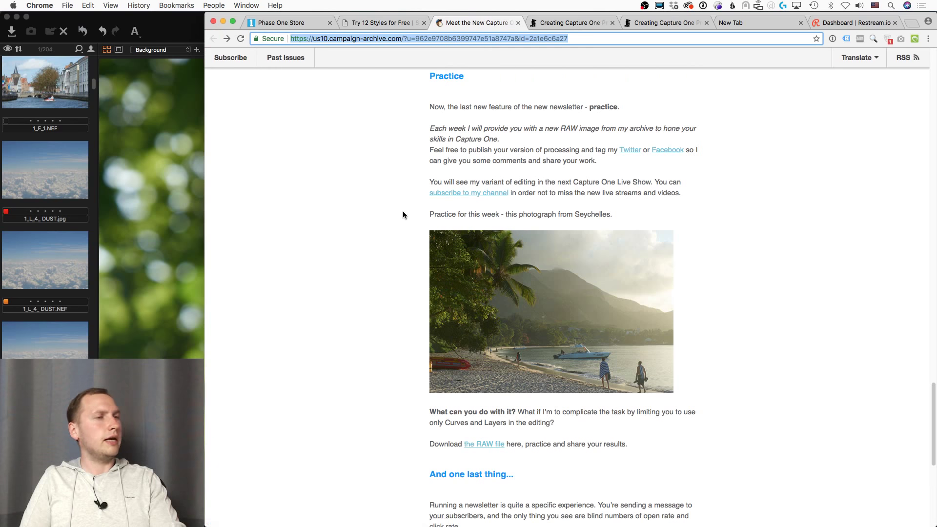
Step: Open the newsletter's 'the RAW file' practice download page, then return to Capture One 11
click(402, 215)
scroll(395, 225, up, 8)
scroll(385, 235, down, 6)
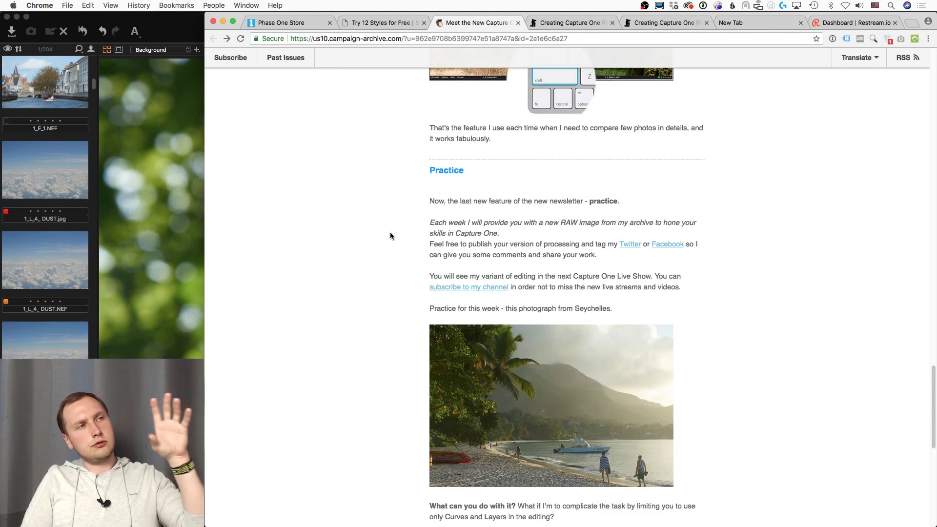
scroll(391, 234, down, 10)
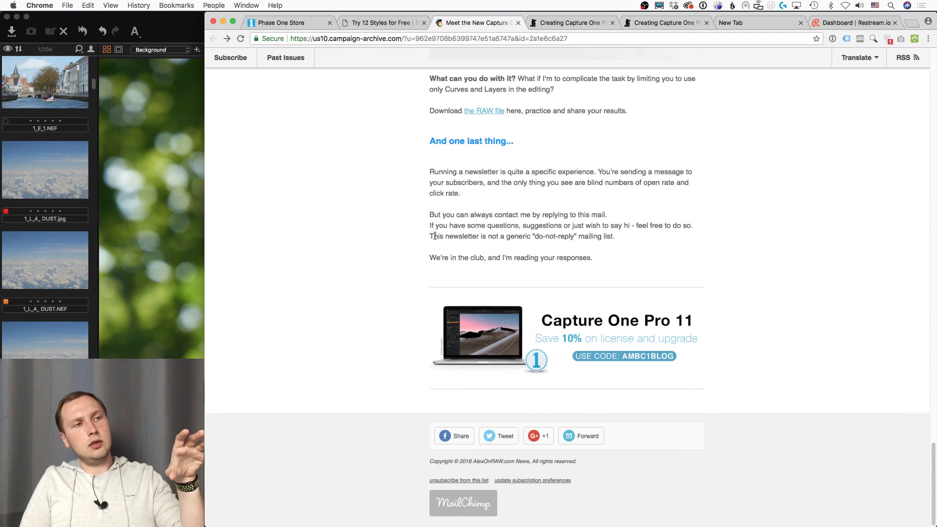
scroll(430, 237, up, 4)
click(481, 286)
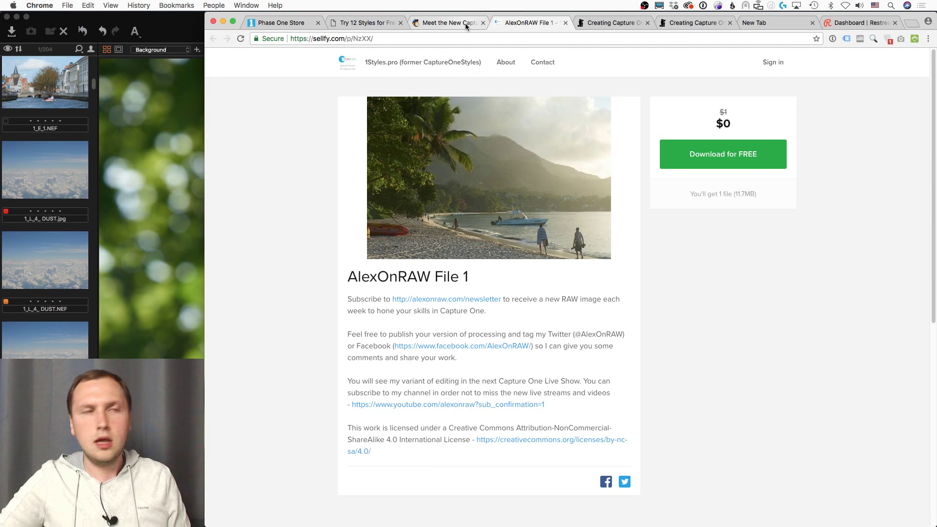
click(196, 19)
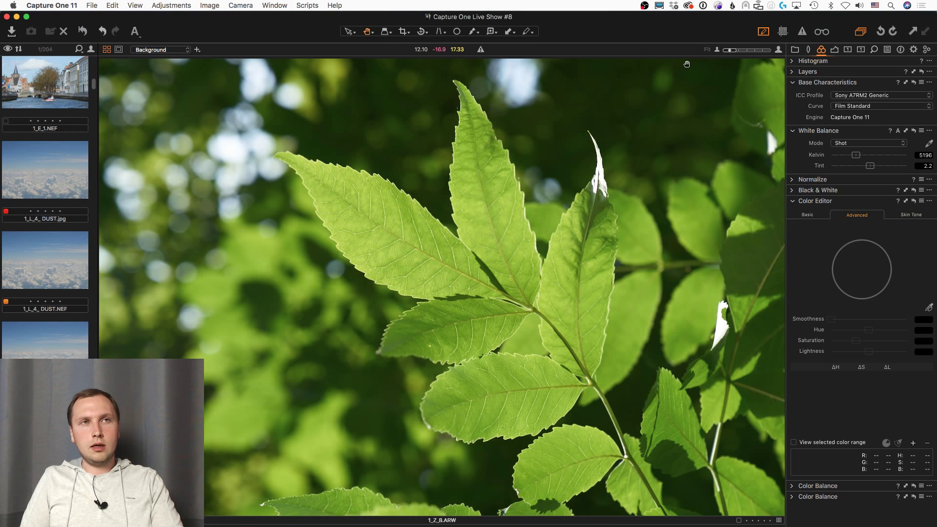
Step: Show the JPEG sRGB output recipe beside the leaf photo in the framed view
click(834, 49)
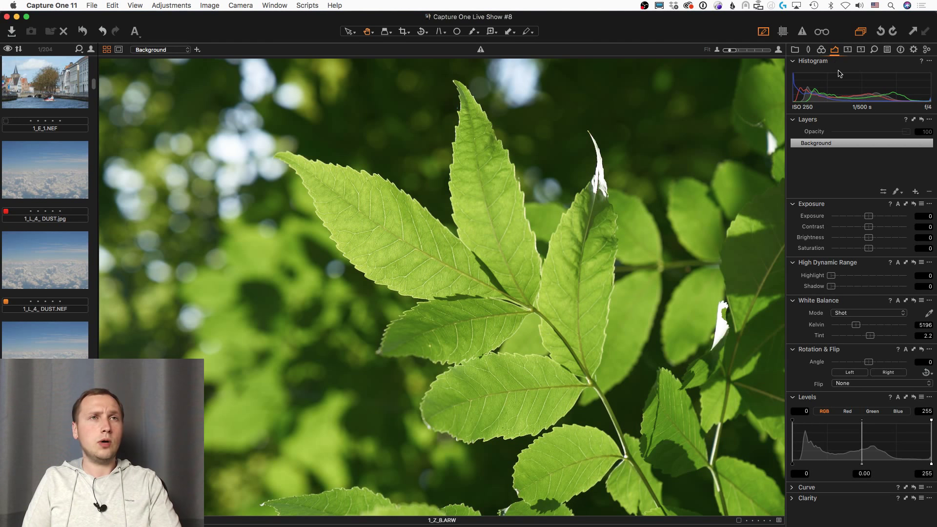
click(913, 50)
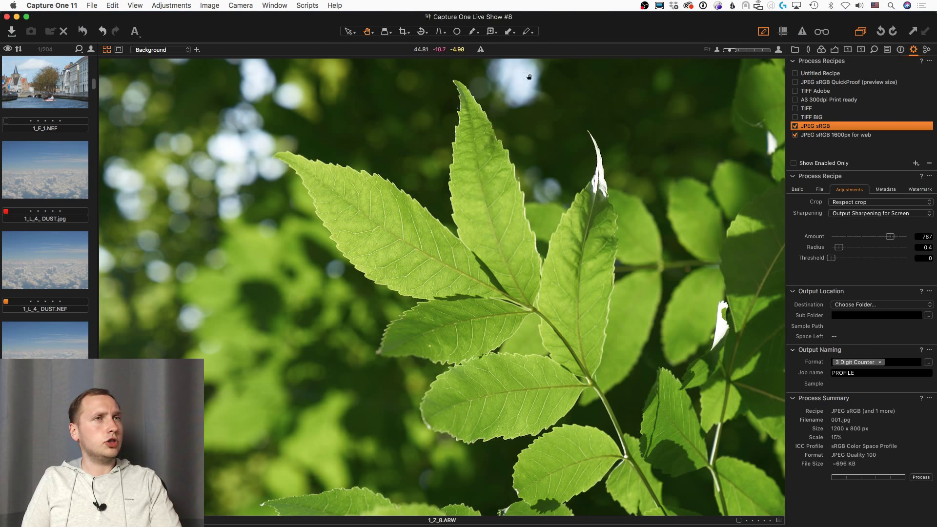
click(119, 50)
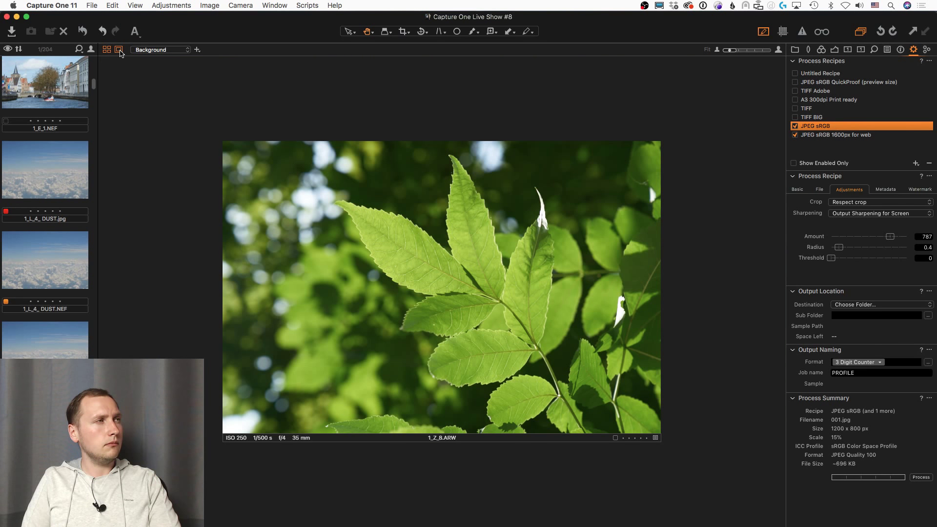
Step: Toggle between full-bleed and framed views, ending framed, and open the Capture One 11 menu
click(119, 49)
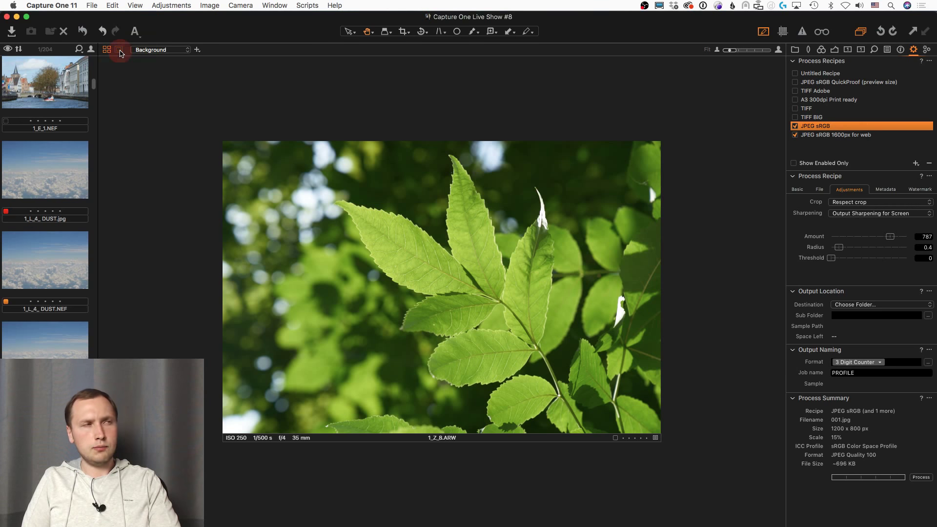
click(119, 50)
click(119, 50)
click(119, 49)
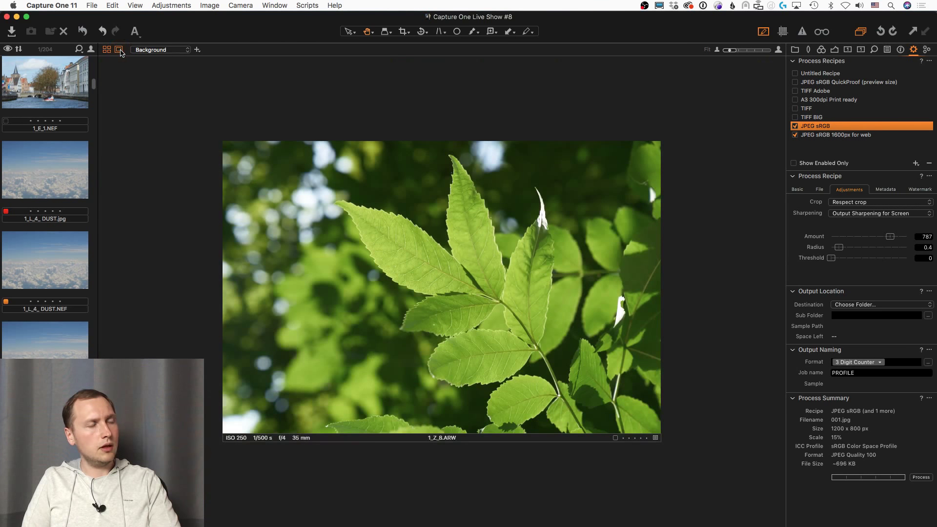
click(51, 5)
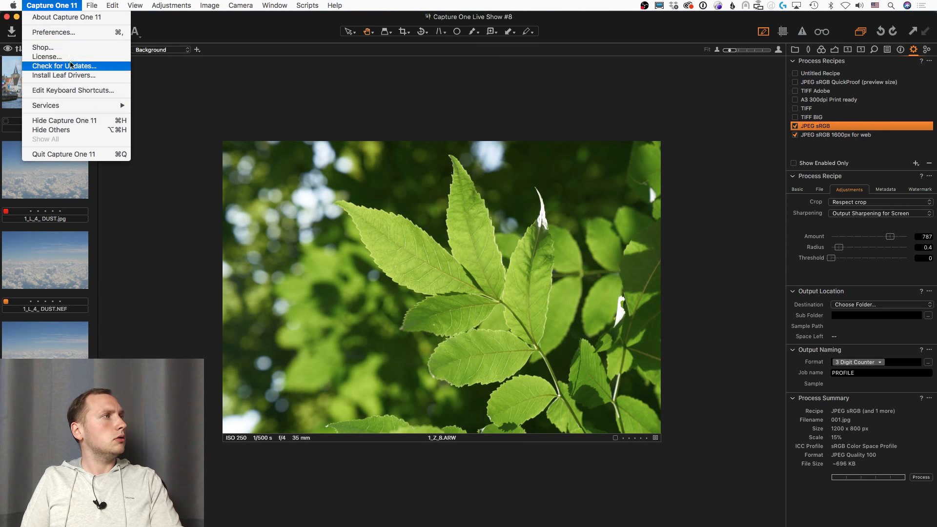
Step: Set Viewer Color to White in the Appearance preferences and close Preferences
click(69, 35)
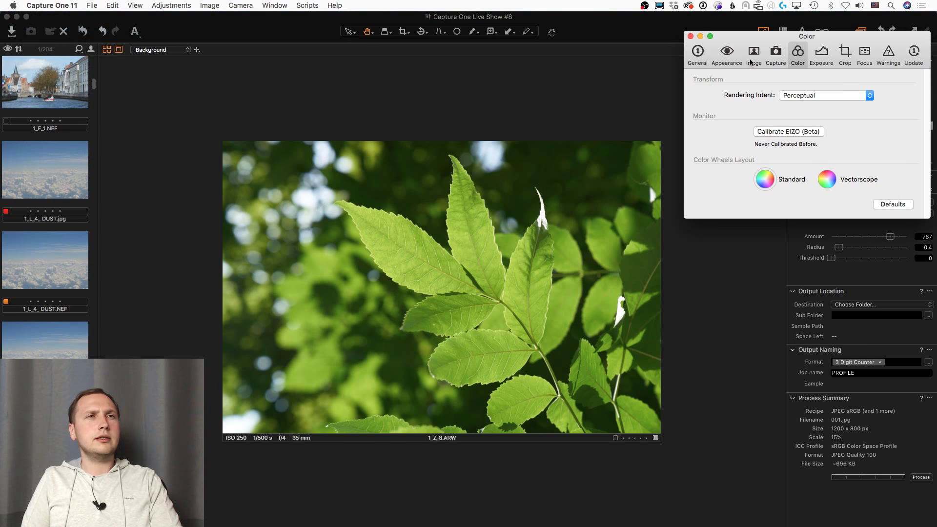
click(747, 55)
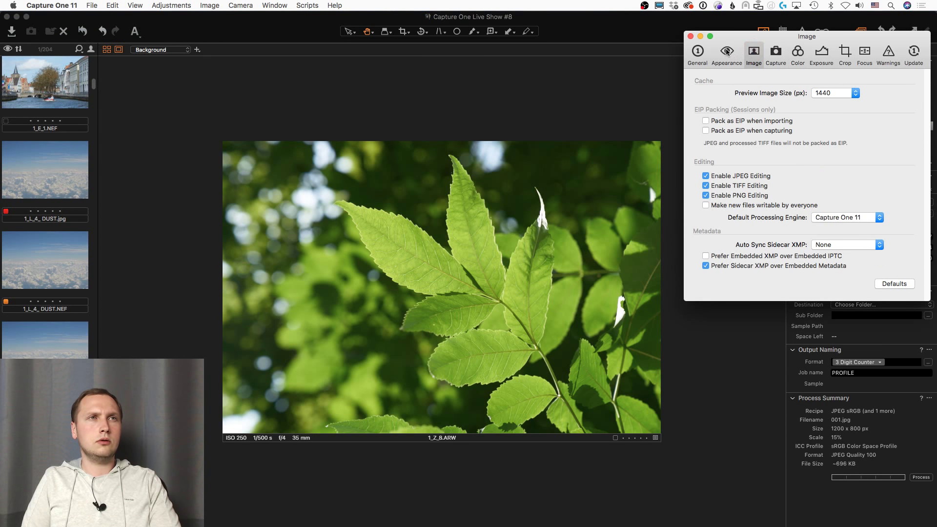
click(727, 51)
click(814, 90)
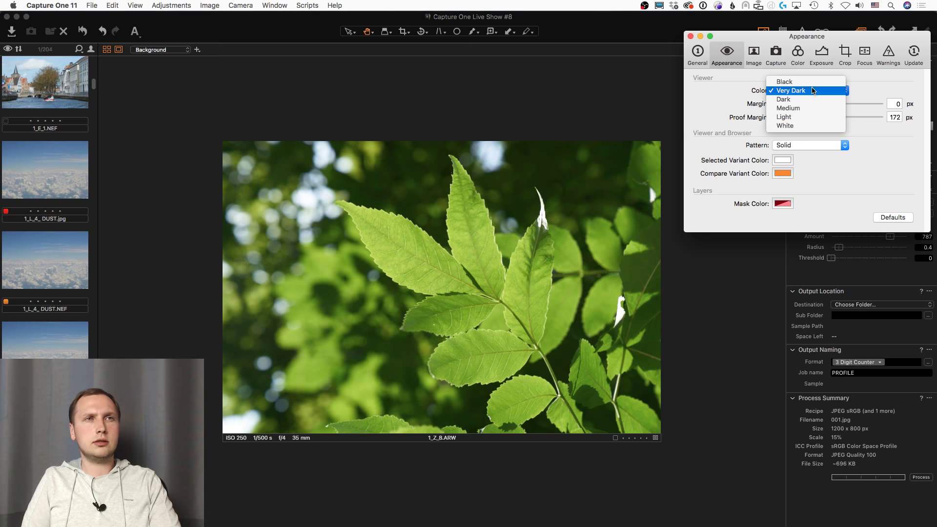
click(795, 126)
click(691, 36)
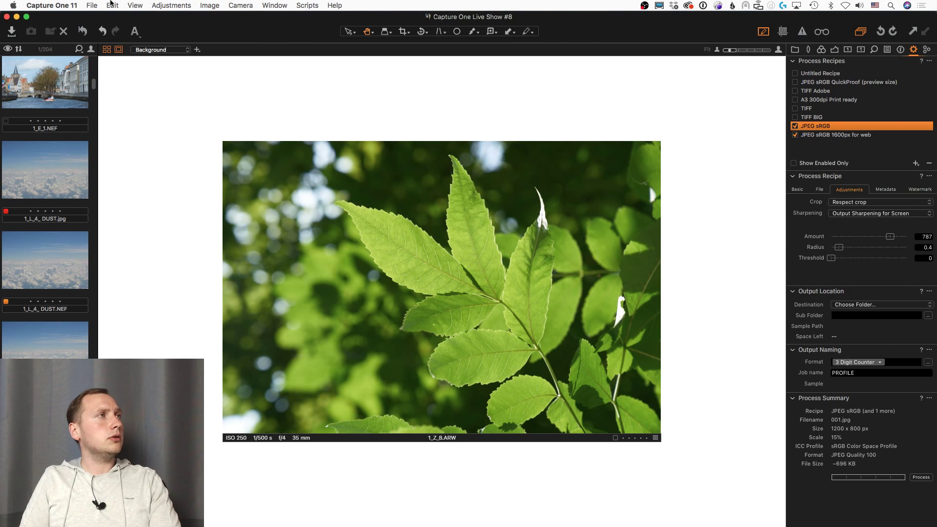
Step: Soft-proof the leaf photo with the fotoproekt_durst_gls_v05 proof profile from View > Proof Profile
click(135, 5)
mouse_move(230, 370)
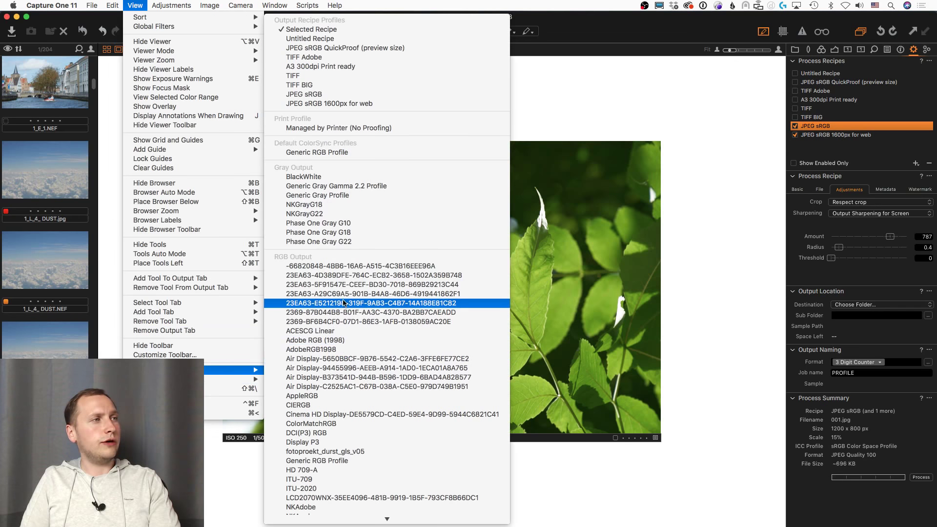
scroll(344, 303, down, 10)
scroll(356, 284, down, 3)
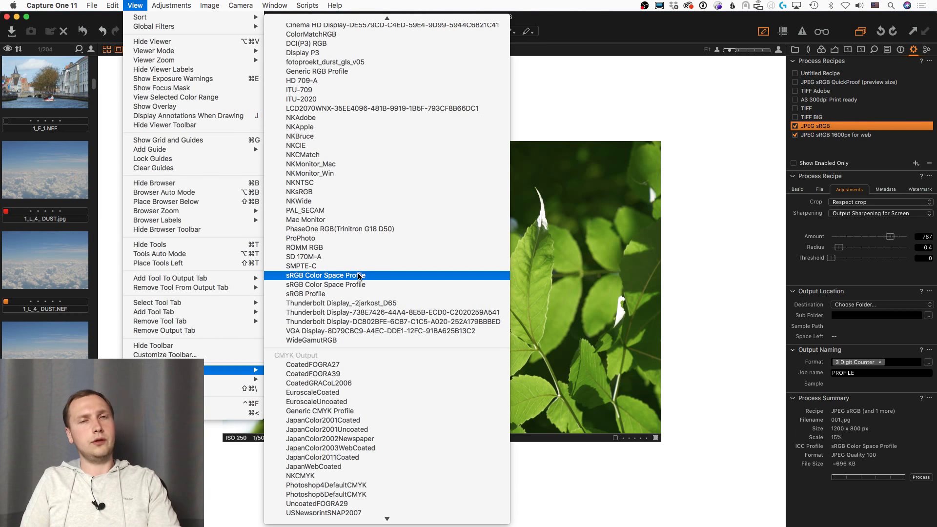
scroll(359, 277, up, 3)
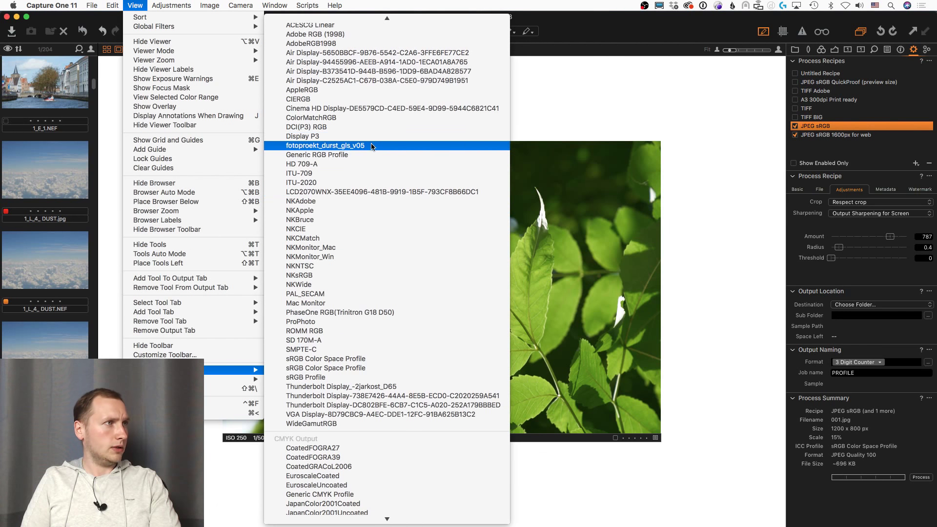
click(371, 146)
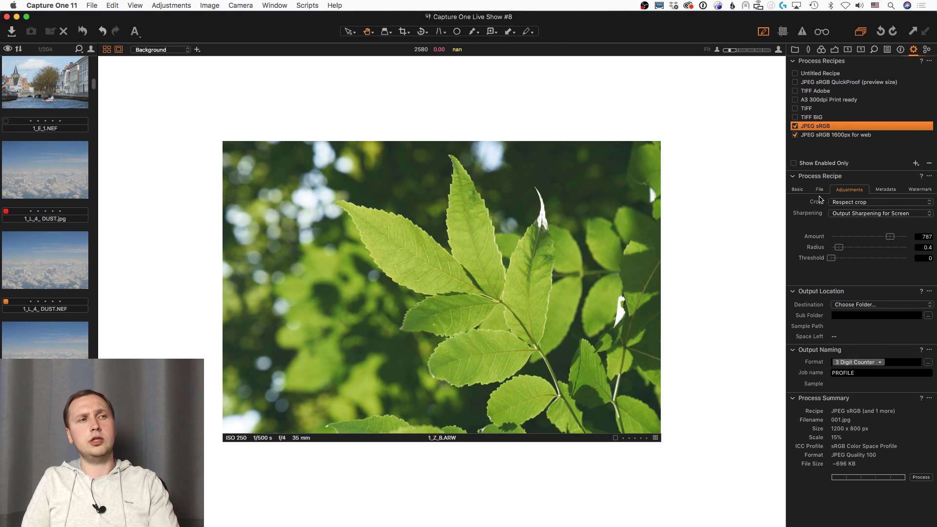
Step: With the Color Readout tool, add a readout on the leaf and set Proof Profile to Off
click(492, 32)
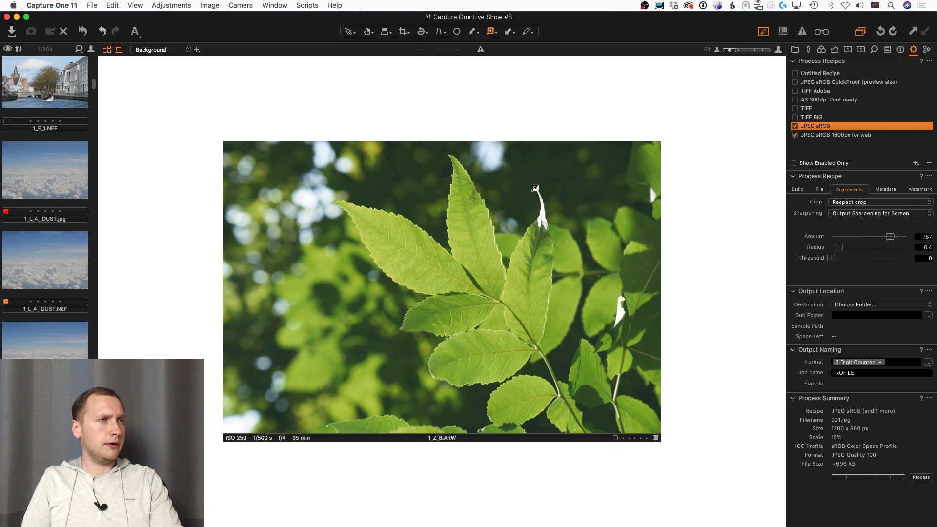
click(521, 193)
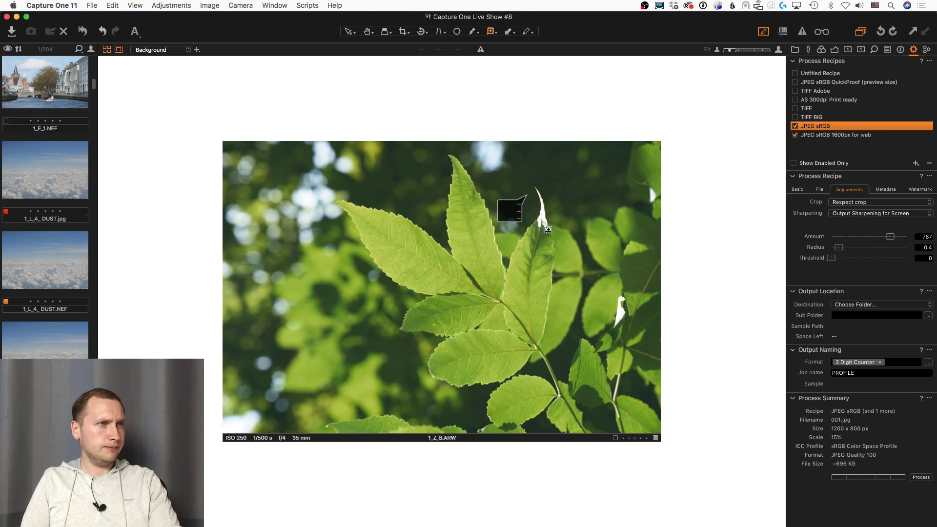
click(135, 6)
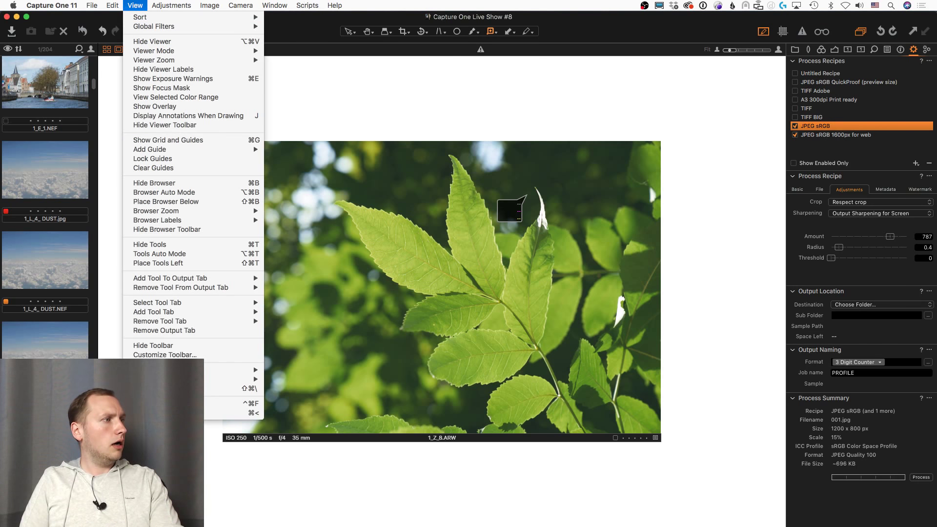
mouse_move(204, 382)
click(316, 379)
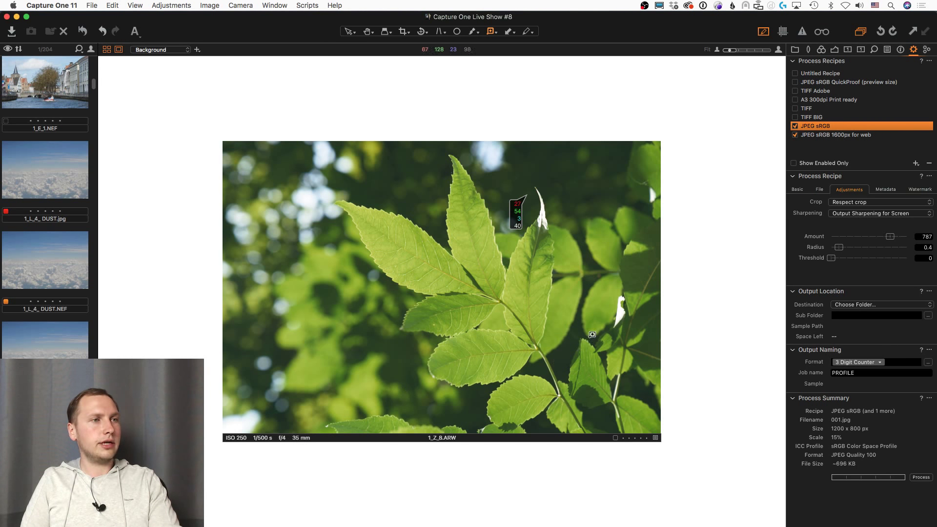
Step: On lake photo 1_Z_5.jpg, place colour readouts on the sun and the dark left shore
click(520, 212)
key(Right)
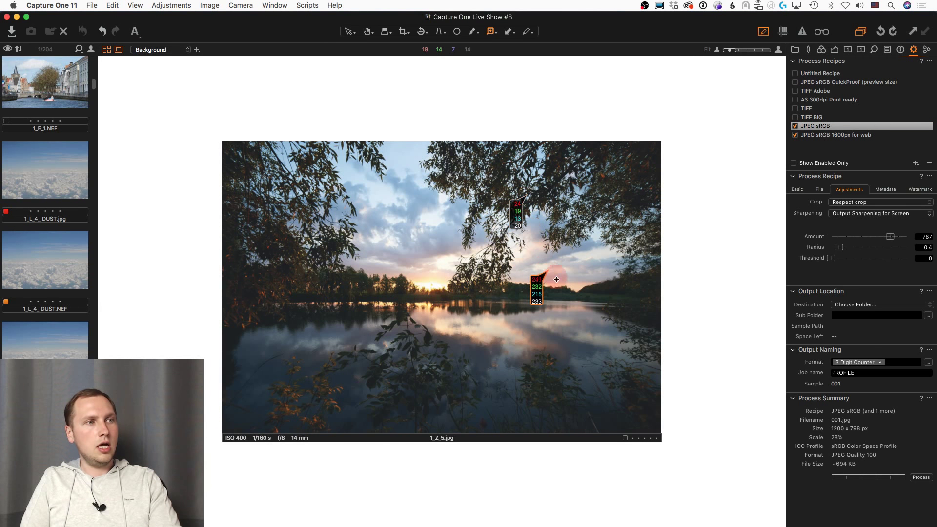
click(429, 286)
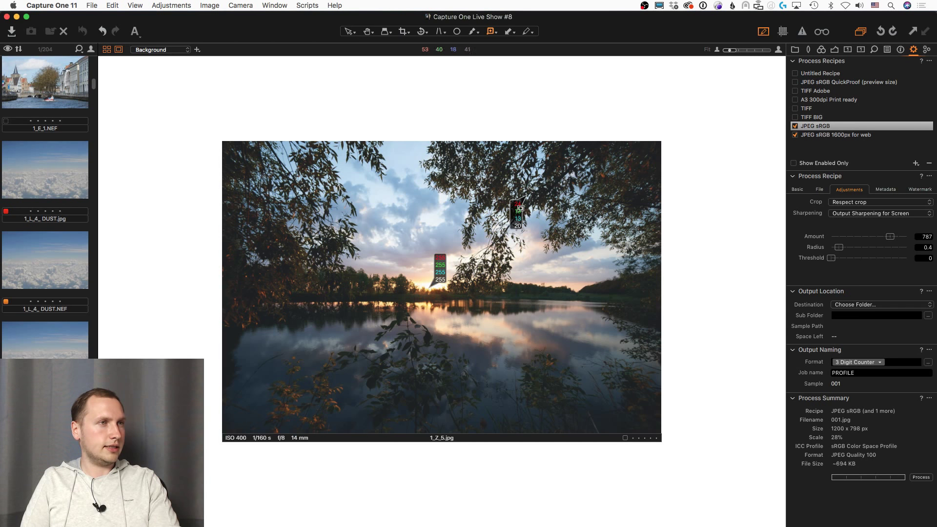
mouse_move(520, 208)
mouse_down()
mouse_move(244, 317)
mouse_move(240, 337)
mouse_move(232, 335)
mouse_move(237, 325)
mouse_move(282, 318)
mouse_move(241, 288)
mouse_move(244, 264)
mouse_up()
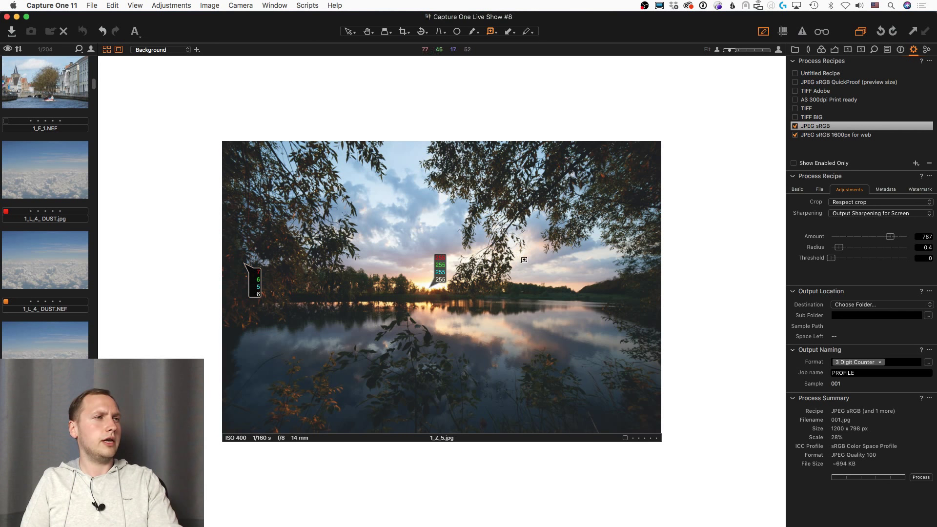
click(367, 30)
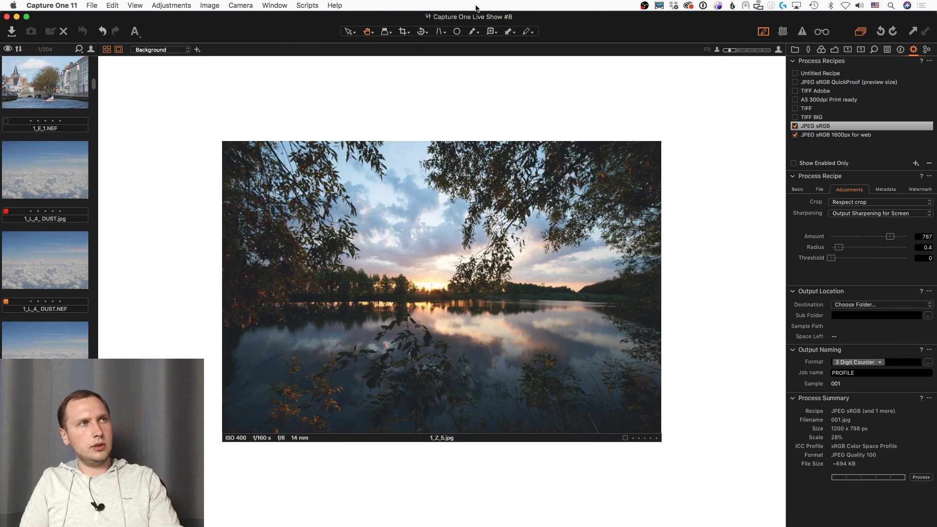
Step: Redisplay the readouts, zoom in on the left shoreline trees, fit back to view, and show the Exposure tools
click(491, 32)
scroll(445, 291, up, 2)
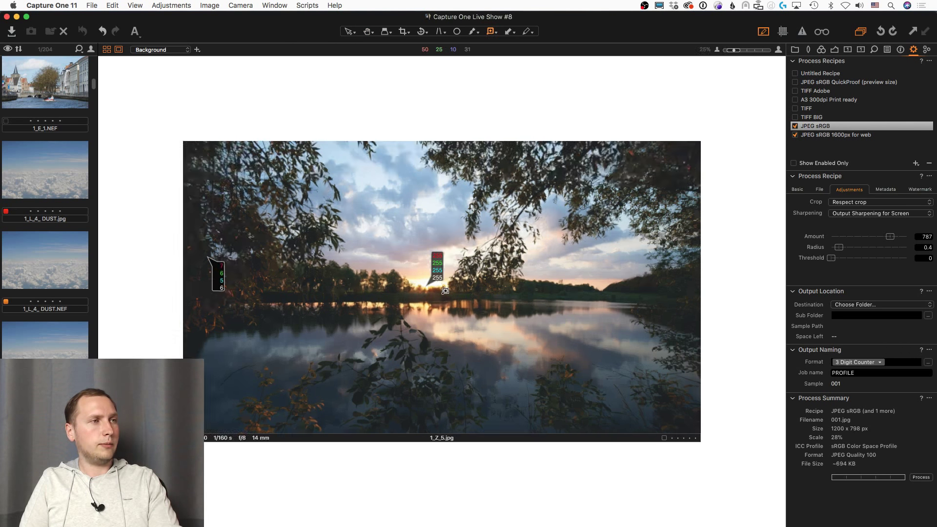
scroll(445, 291, up, 3)
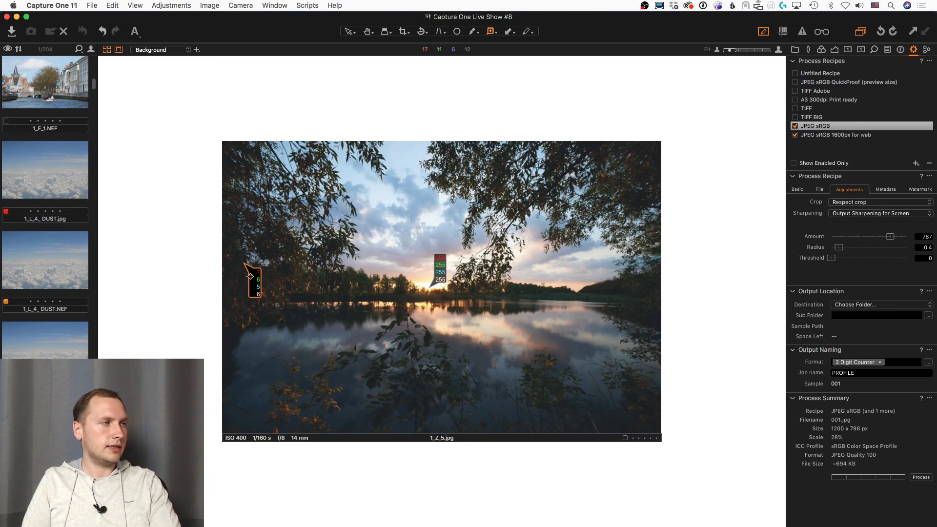
key(super+plus)
scroll(237, 282, up, 3)
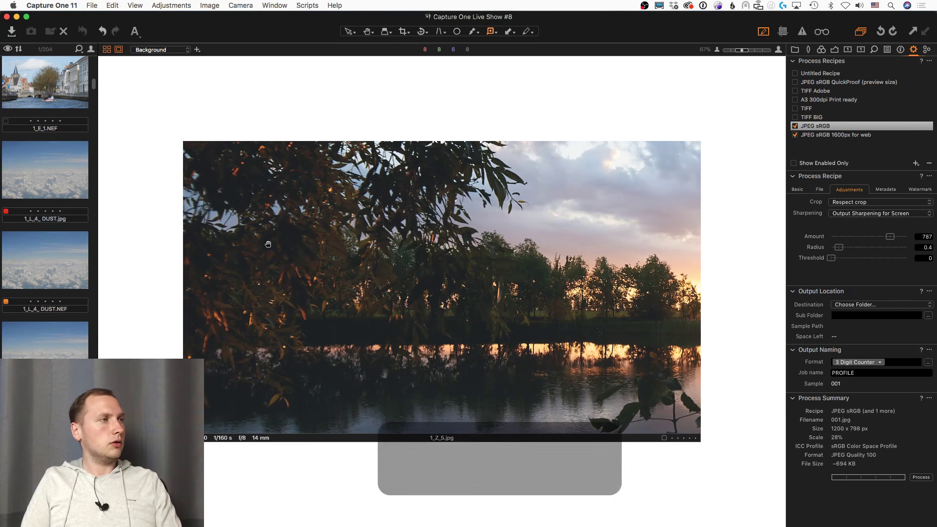
click(471, 246)
drag(471, 246, 224, 272)
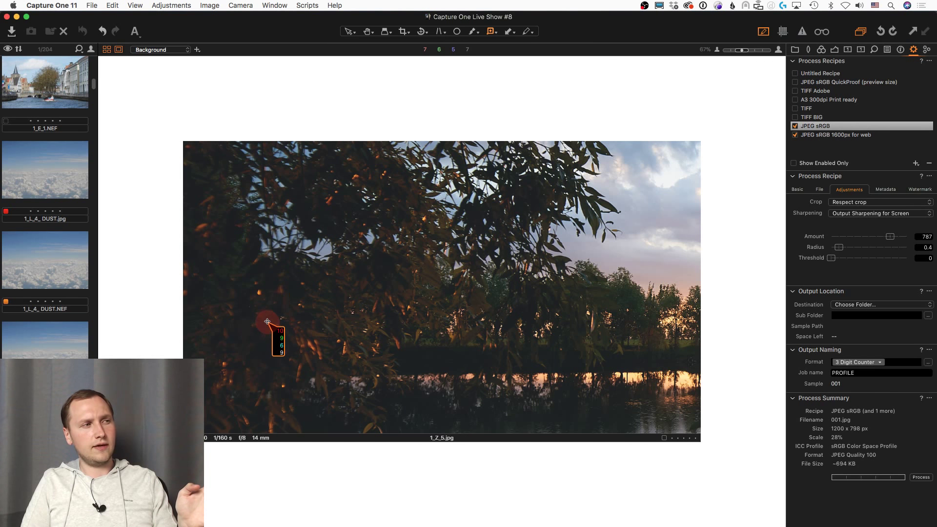
key(super+0)
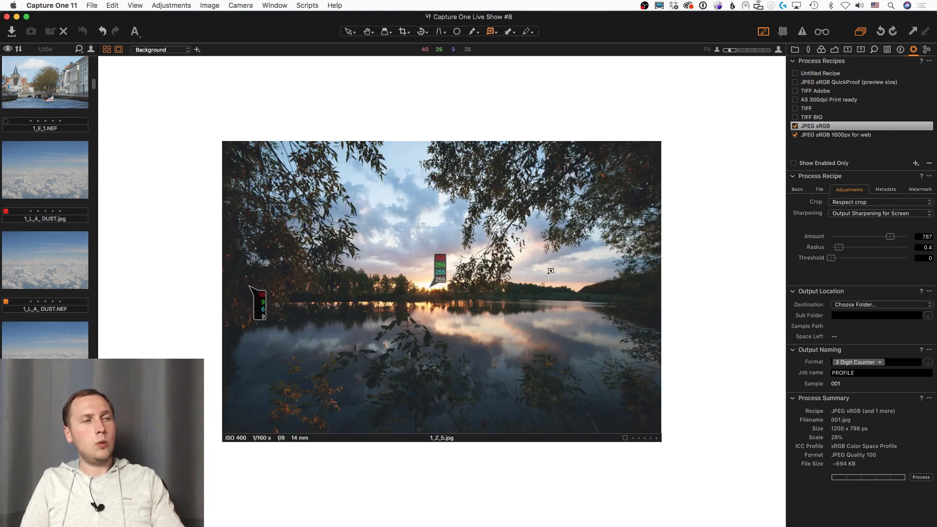
click(834, 50)
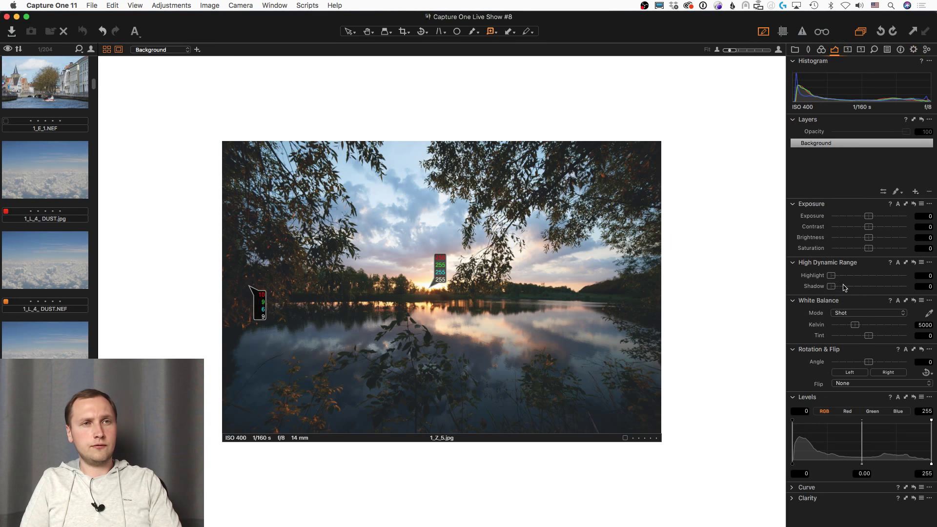
Step: Dismiss the updates notice and set Levels to black point 5 and white point 245
drag(850, 278, 828, 281)
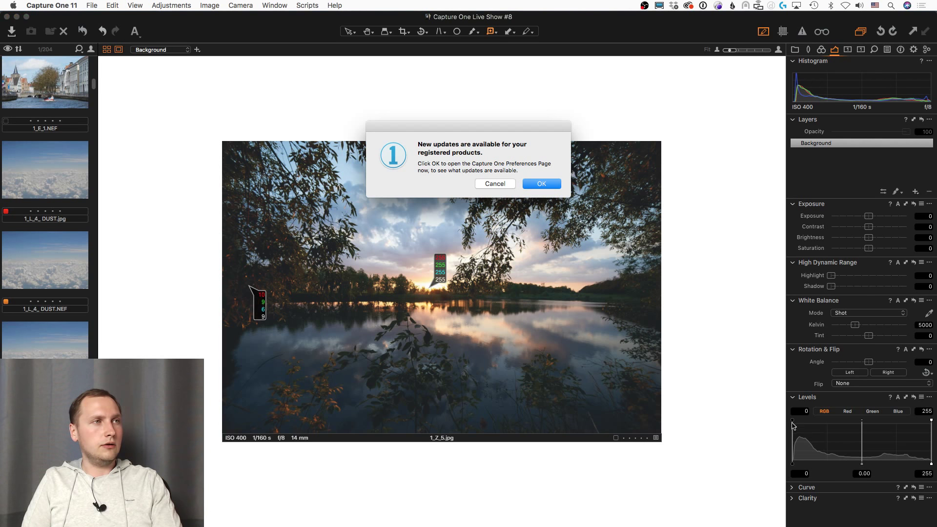
click(495, 184)
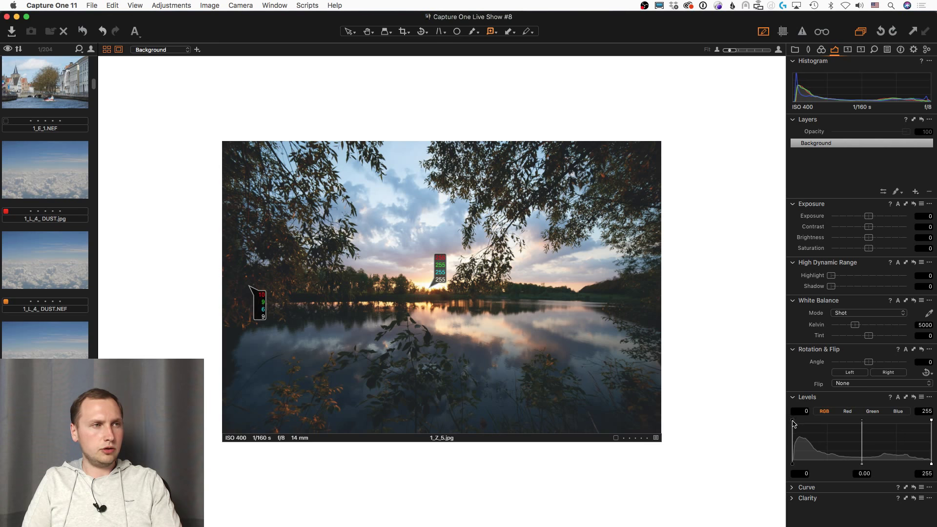
drag(794, 425, 794, 422)
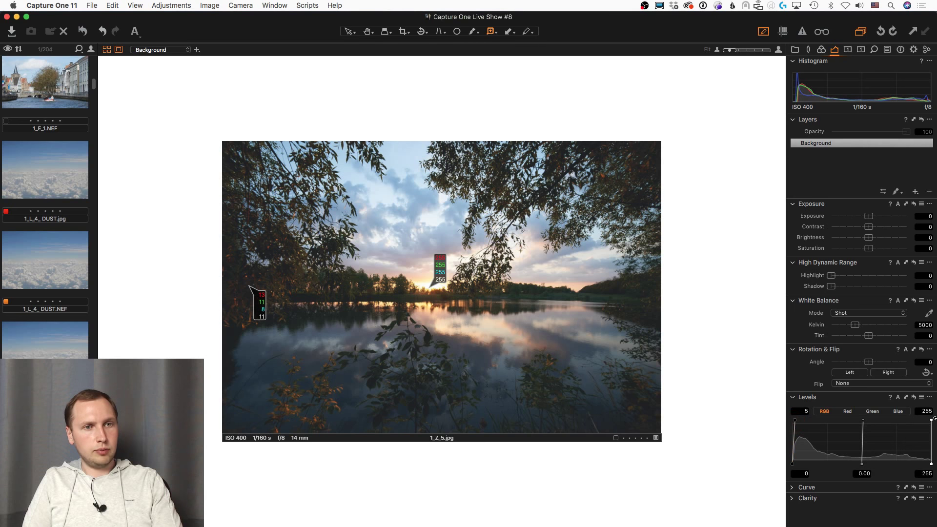
drag(931, 422, 928, 420)
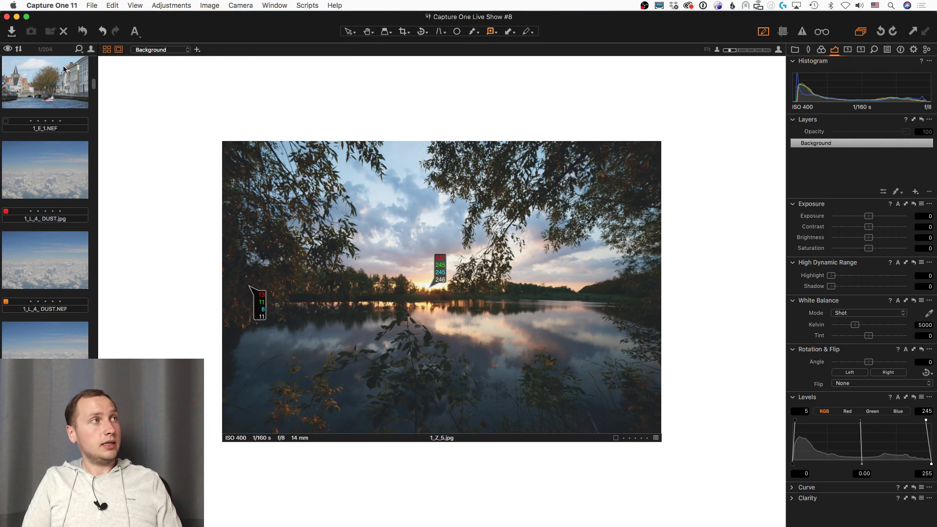
Step: Open View > Proof Profile and scroll to the checked fotoproekt_durst_gls_v05 entry
click(135, 5)
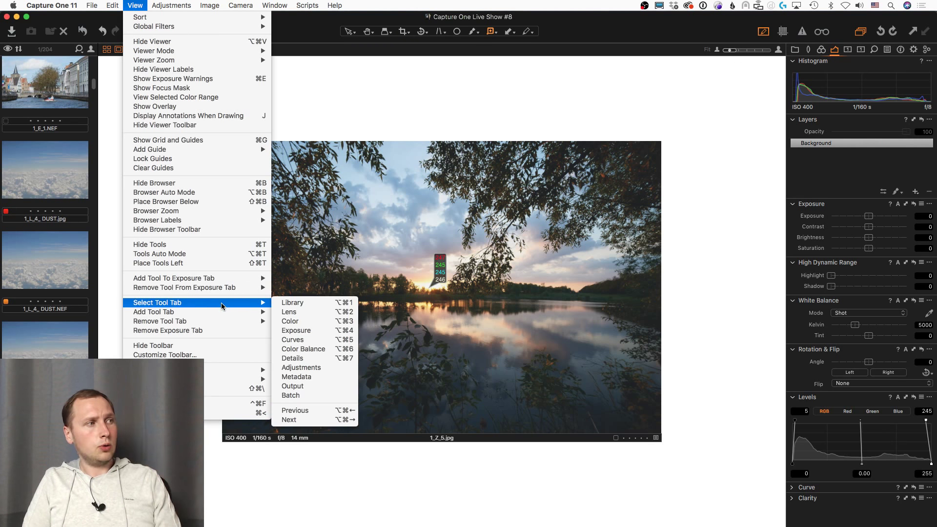
mouse_move(213, 369)
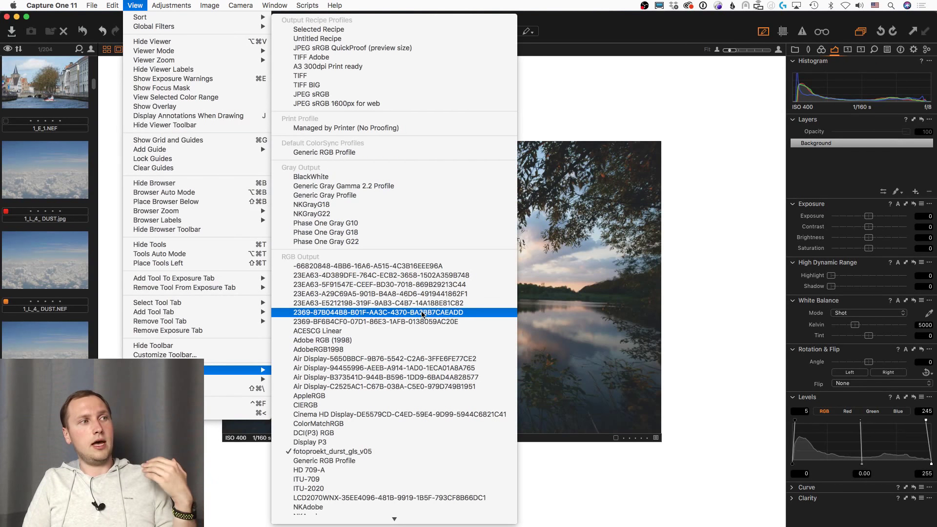
scroll(385, 335, down, 4)
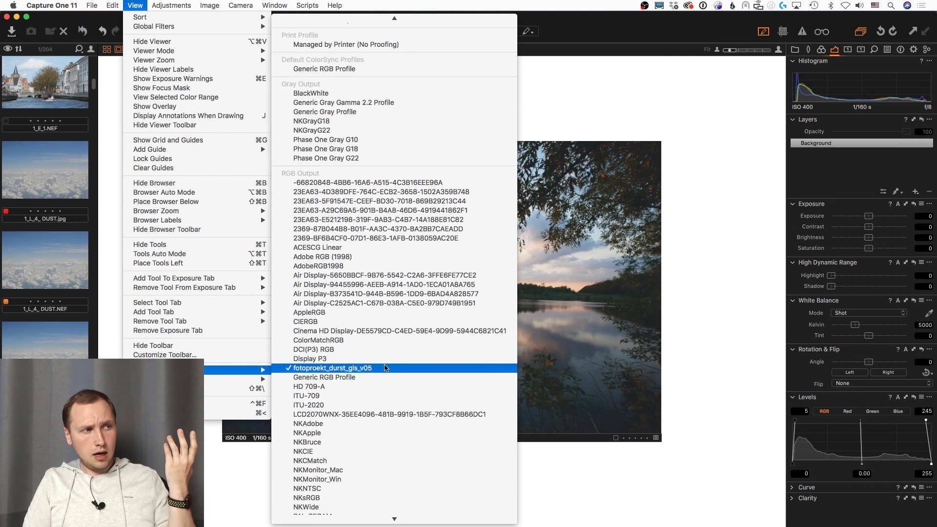
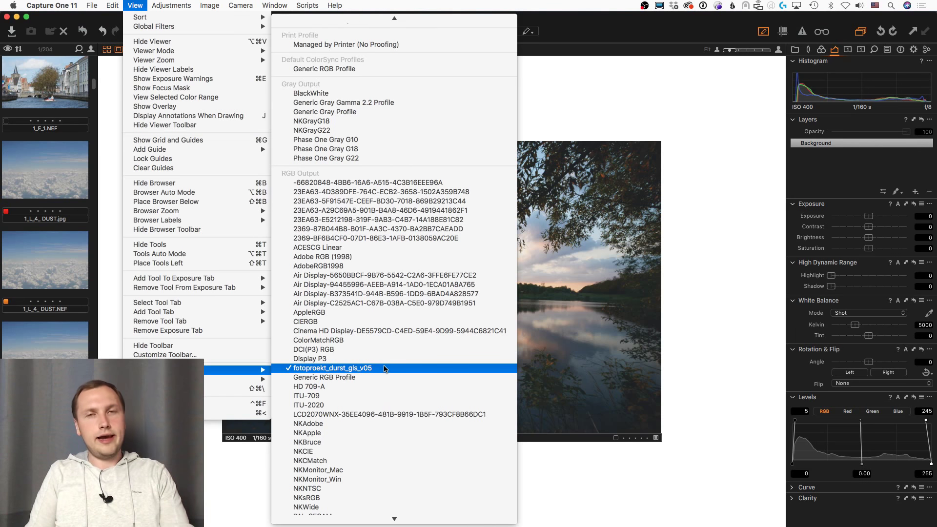
Step: Choose fotoproekt_durst_gls_v05 as the proof profile, then bring Google Chrome to the front
click(422, 368)
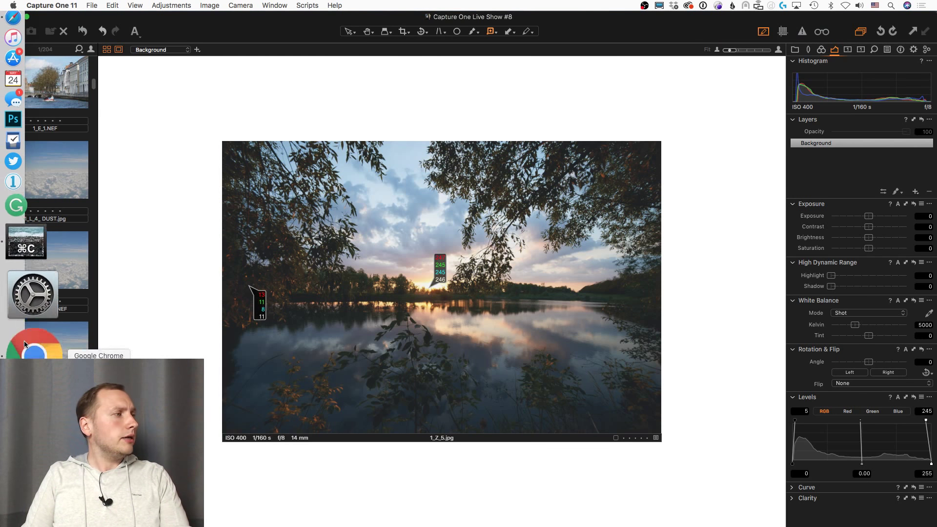
click(24, 346)
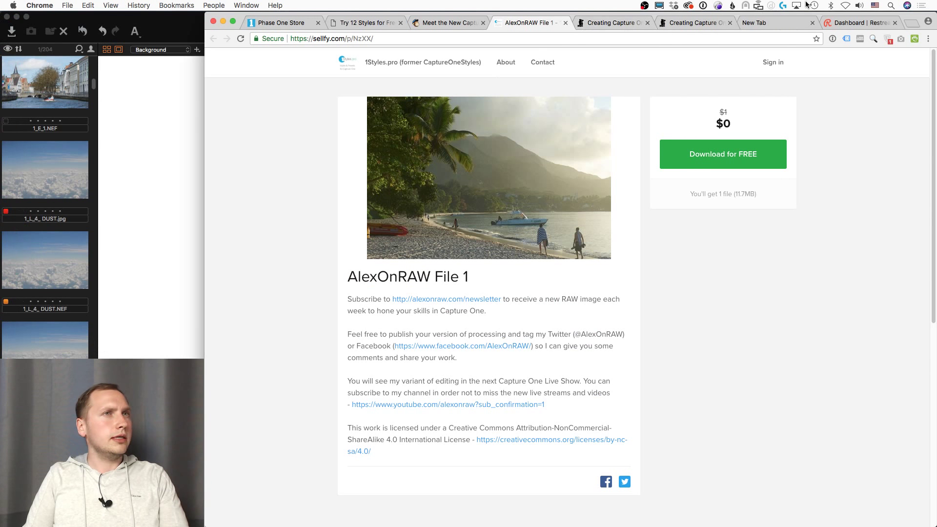
Step: Go to the AlexOnRAW YouTube channel and search it for 'color checker capture one'
click(601, 26)
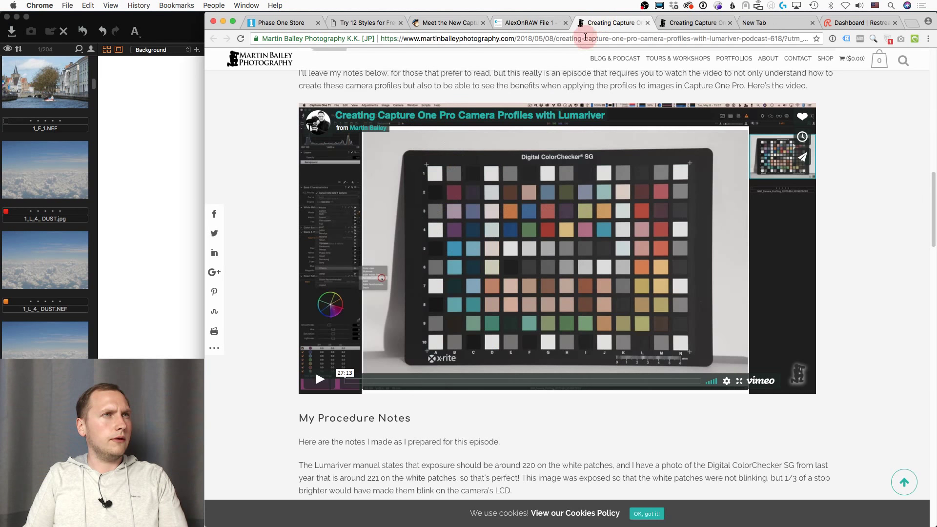
click(585, 39)
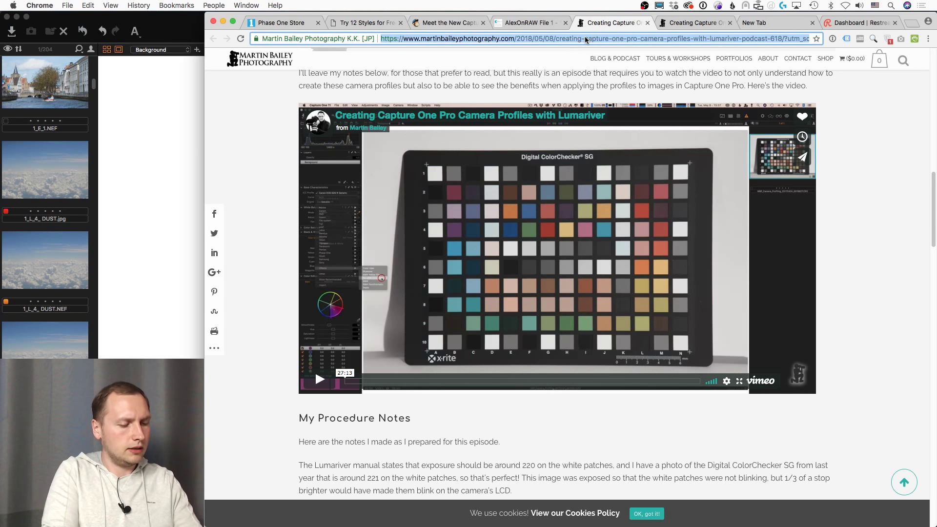
text(youtube.com/alexonraw)
key(Return)
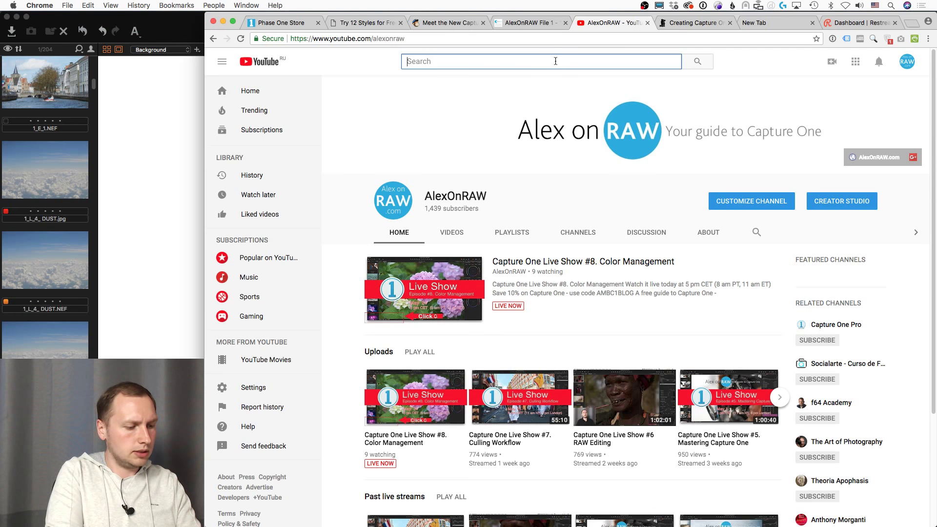
text(color che)
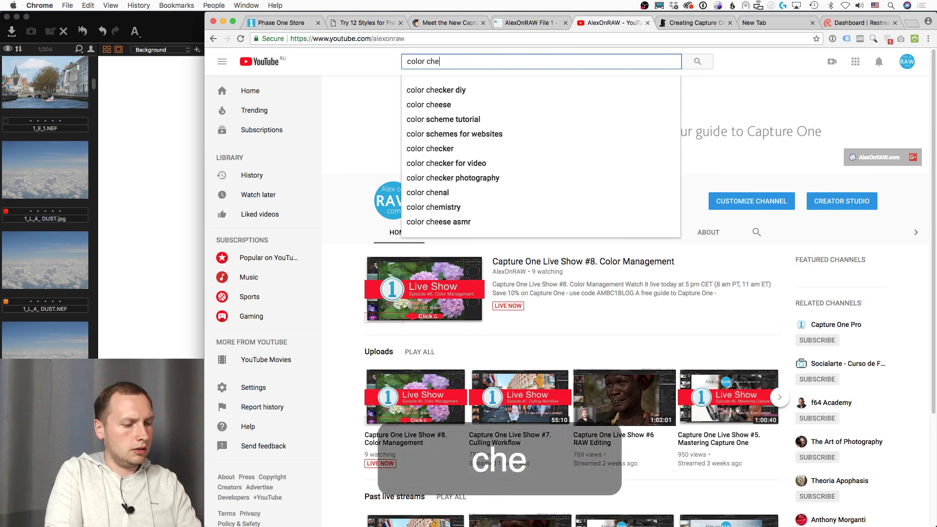
text(cker)
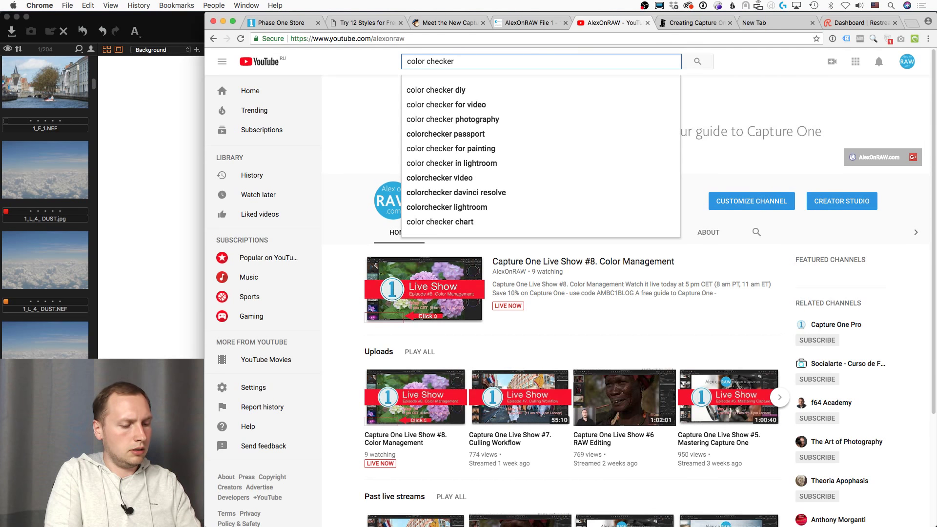
text( capture one)
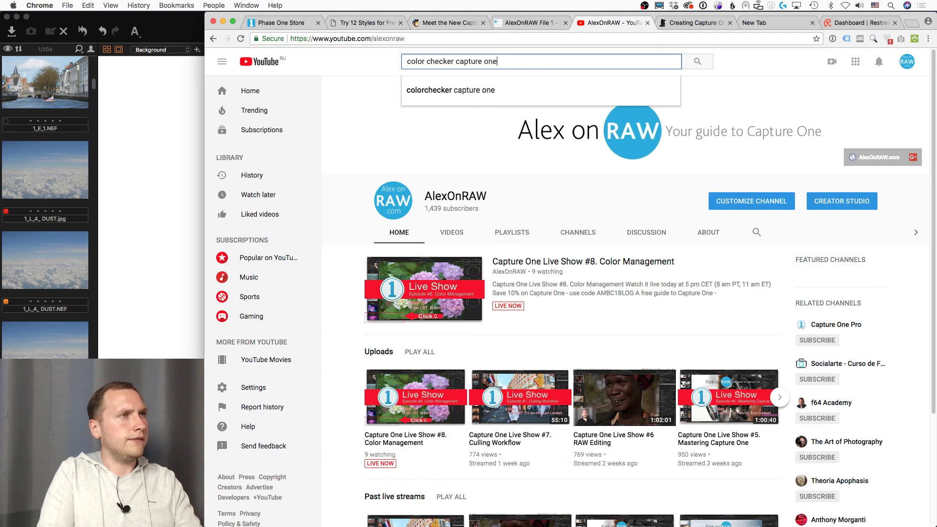
key(Return)
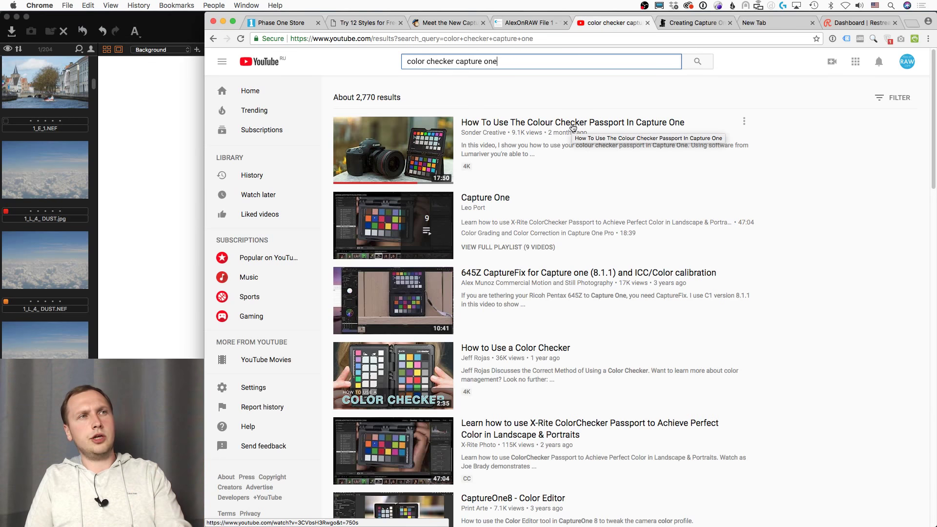
Step: Run a Google search for 'color checker capture one' from the address bar
triple_click(593, 58)
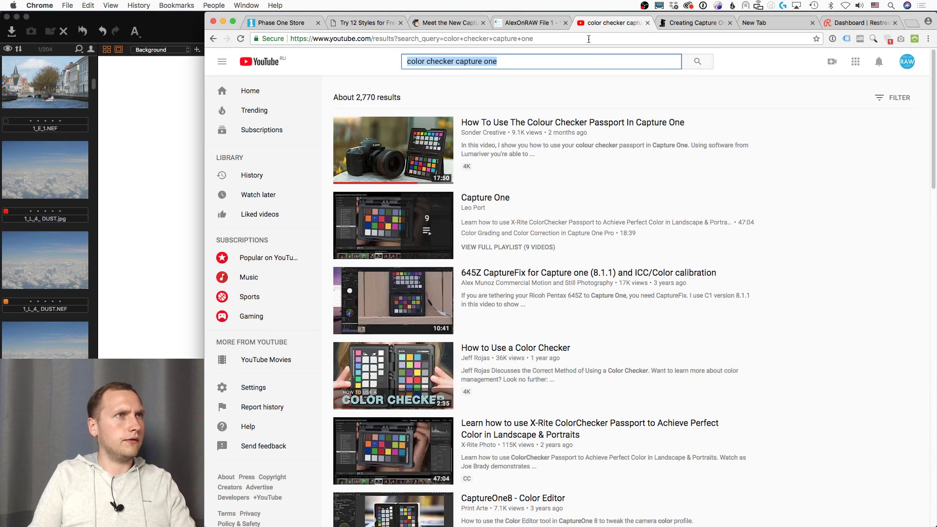
click(590, 39)
text(colors)
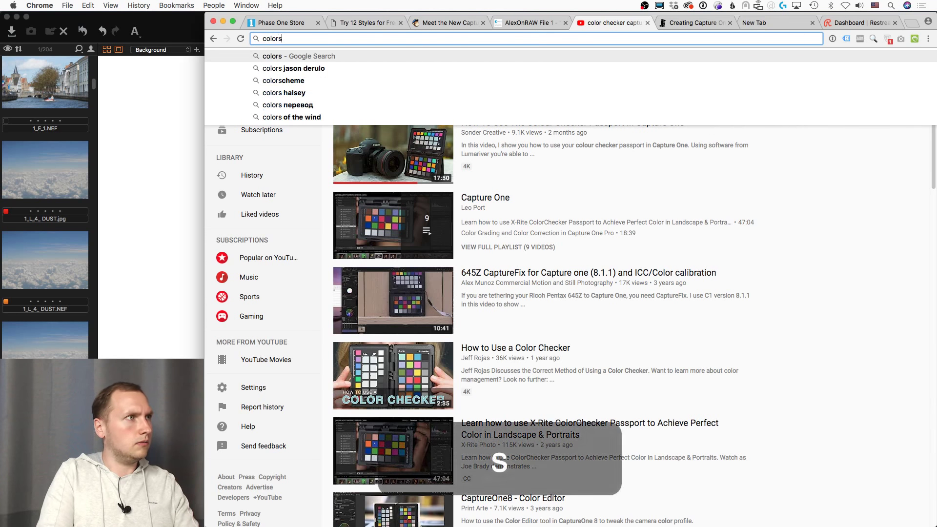
key(BackSpace)
text(z)
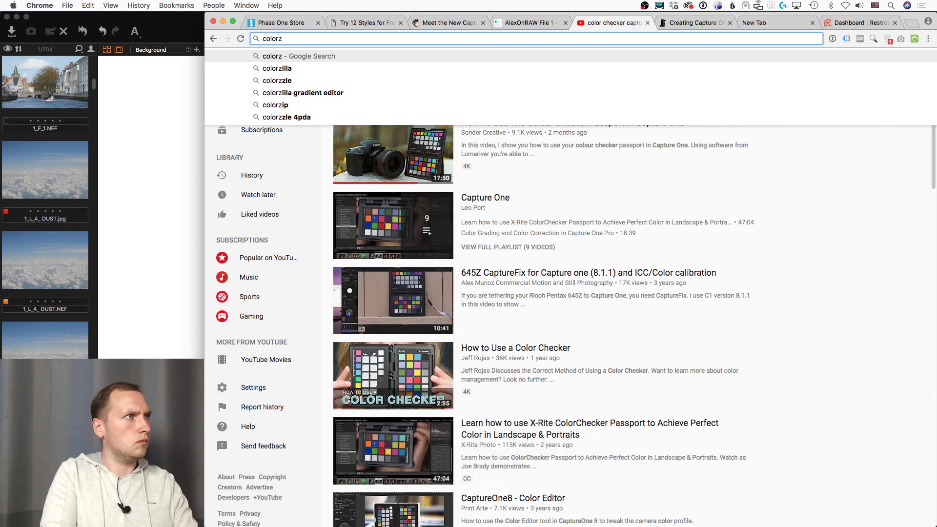
key(BackSpace)
text(checker)
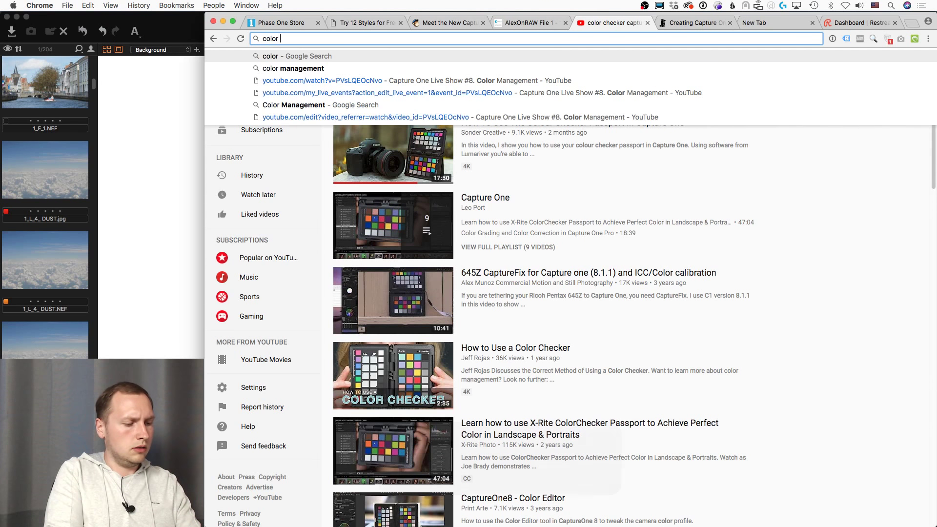
text( capture o)
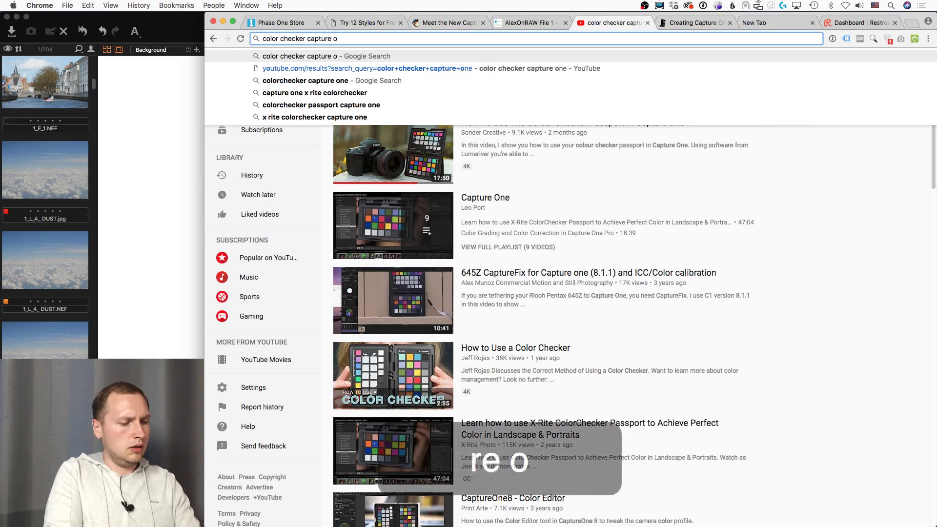
key(BackSpace)
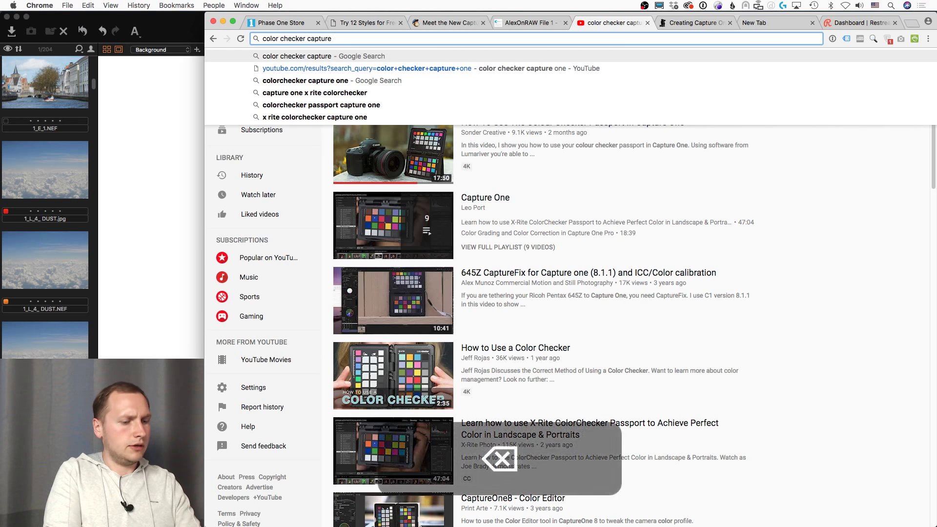
text(one)
key(Return)
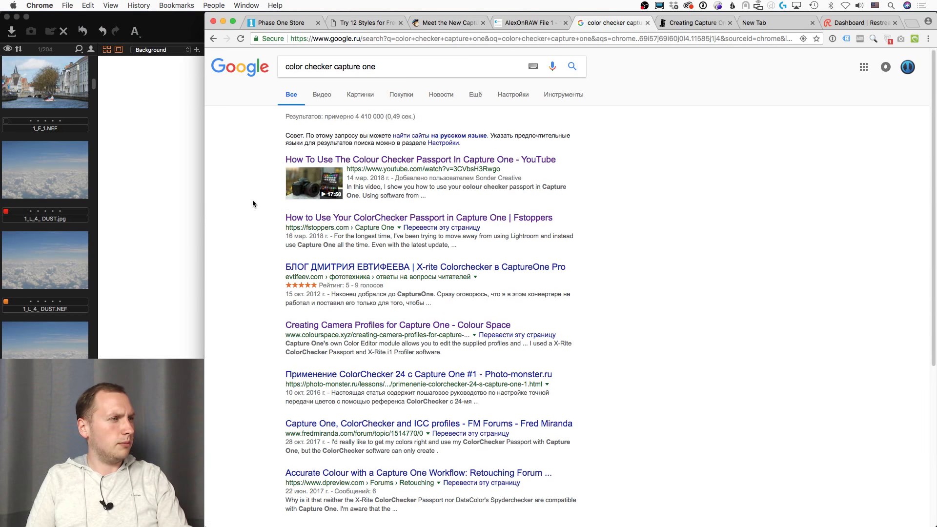
Step: Read through Colour Space's camera-profiles article, then switch to the basICColor Input 5 profiling article
scroll(253, 200, down, 4)
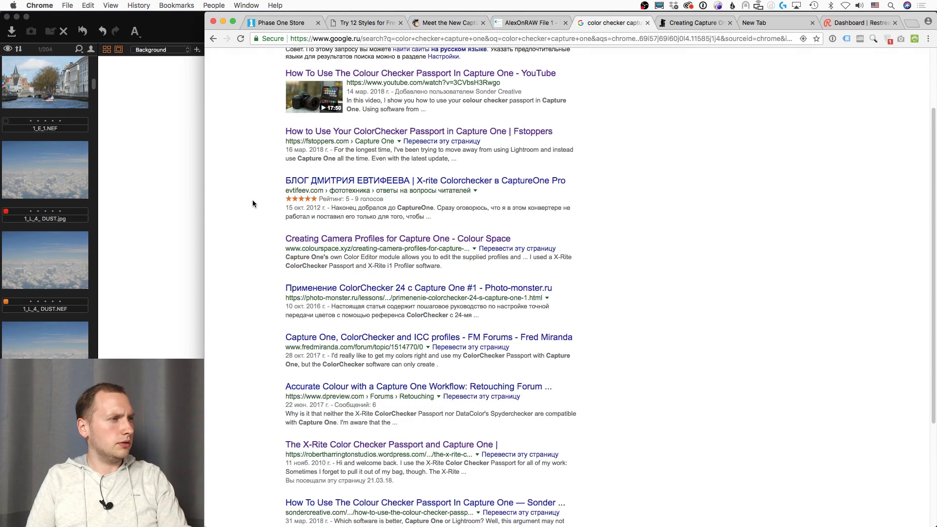
click(322, 242)
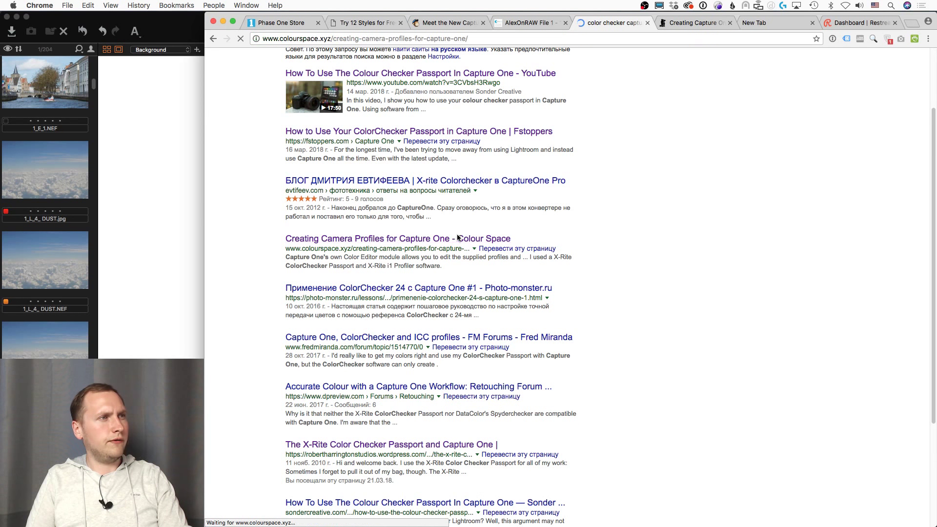
scroll(308, 259, down, 10)
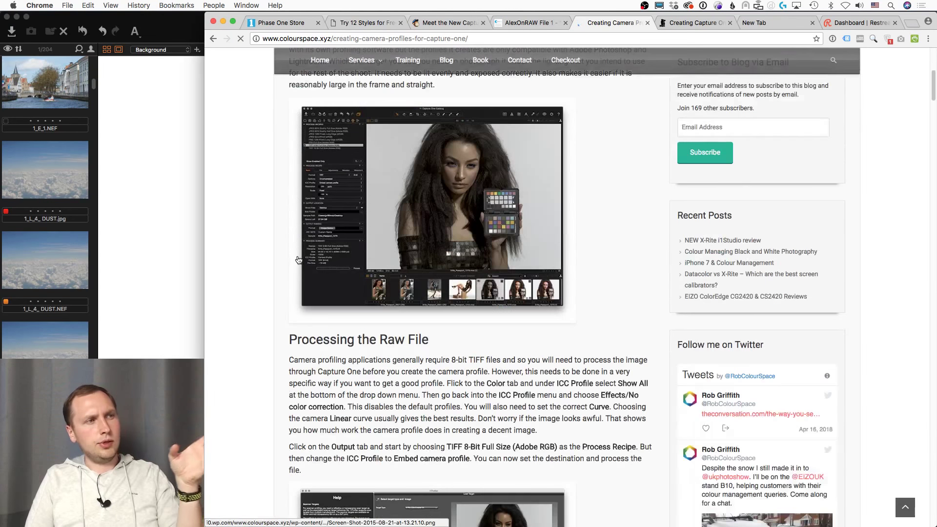
scroll(270, 273, down, 1)
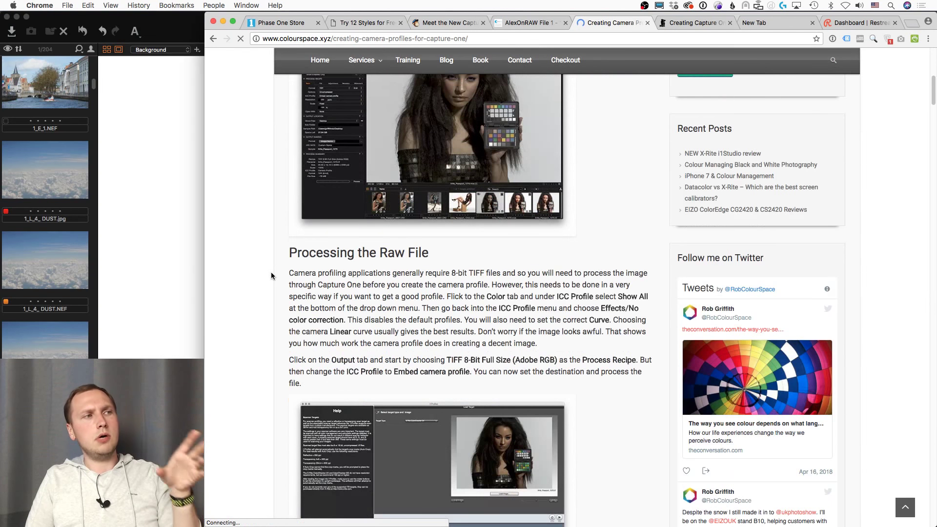
scroll(271, 275, down, 10)
scroll(271, 275, down, 5)
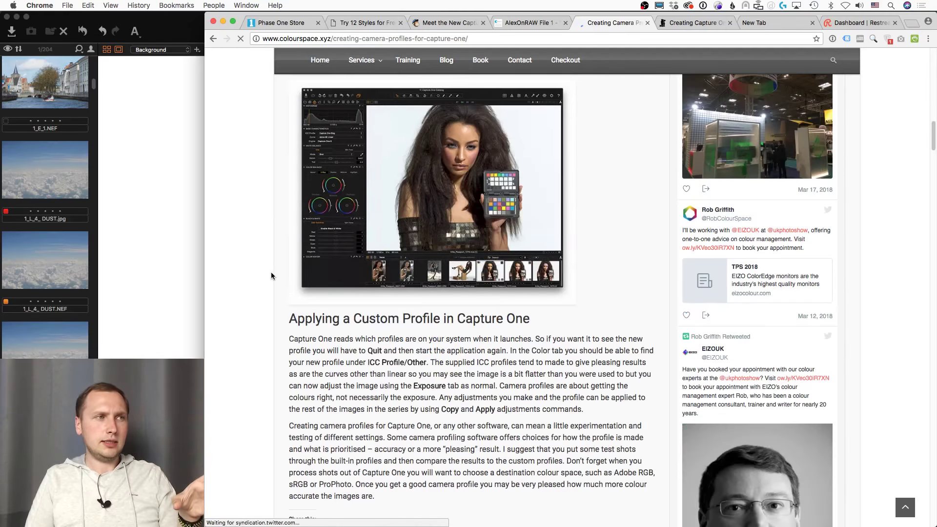
scroll(271, 276, down, 5)
scroll(271, 276, down, 3)
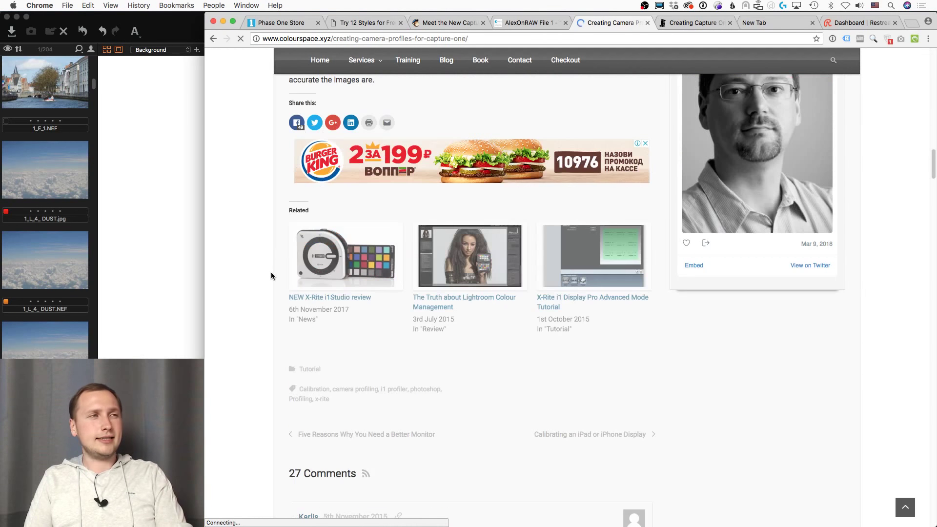
scroll(272, 276, up, 5)
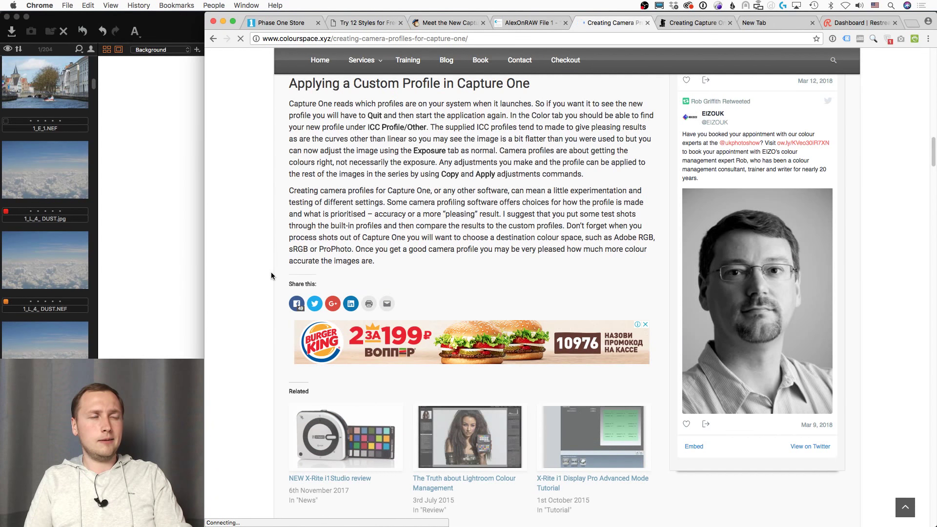
scroll(271, 275, up, 4)
scroll(272, 275, up, 4)
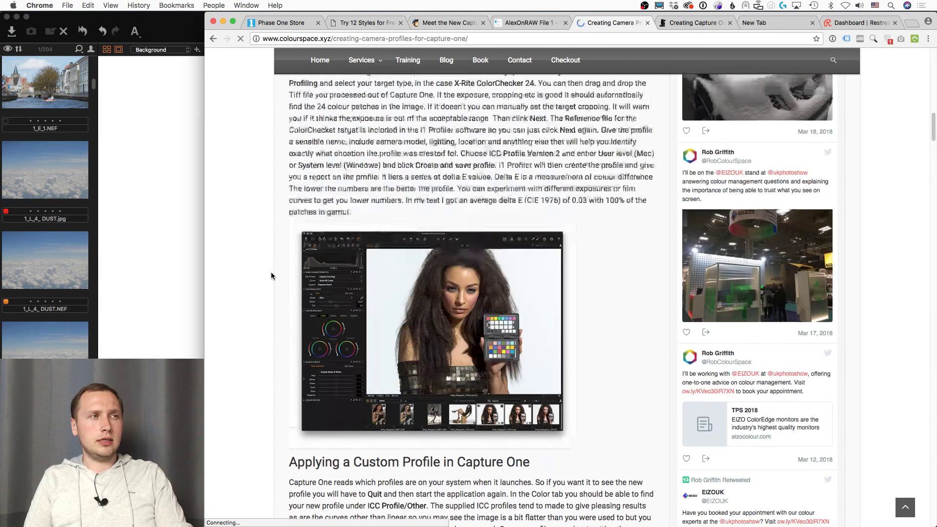
scroll(271, 276, up, 10)
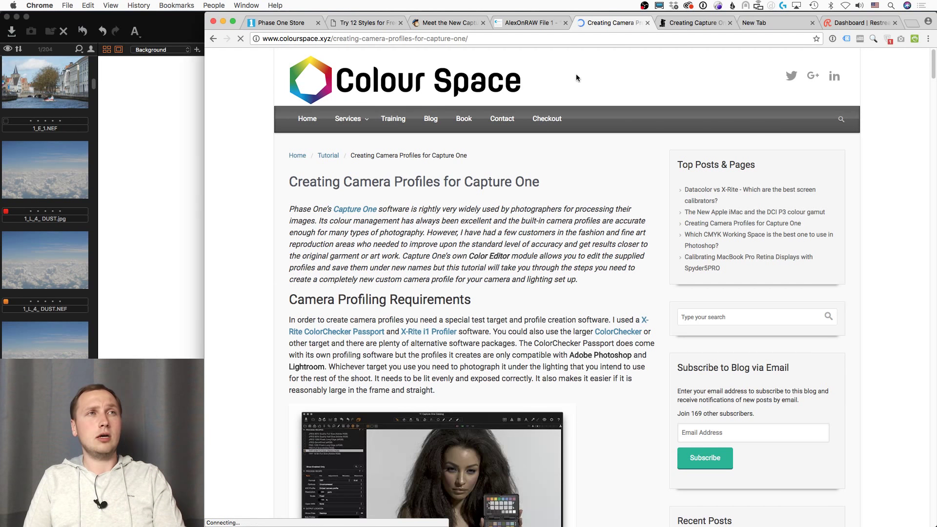
click(688, 24)
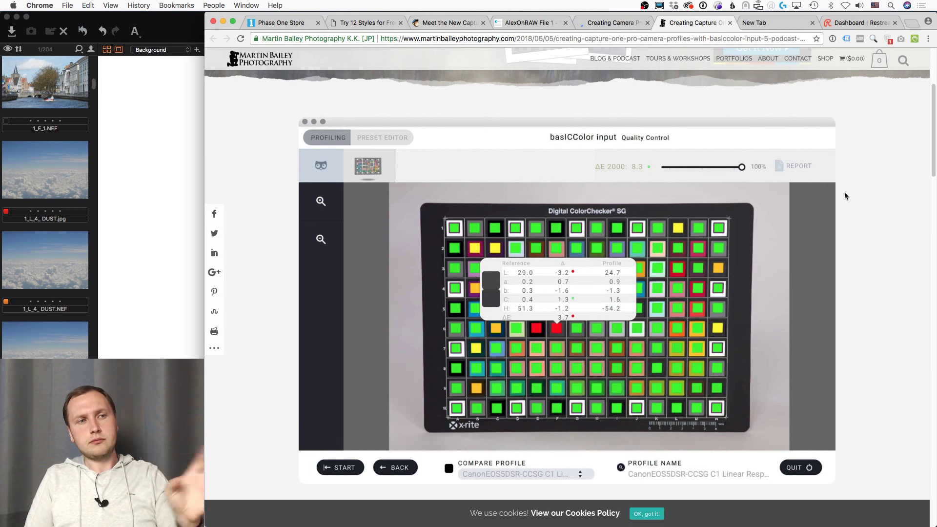
scroll(846, 196, down, 3)
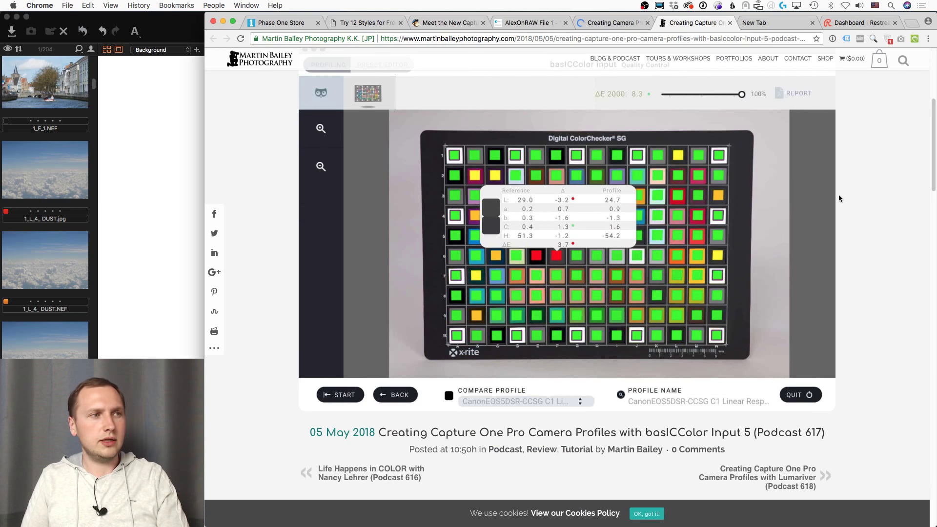
scroll(831, 227, up, 5)
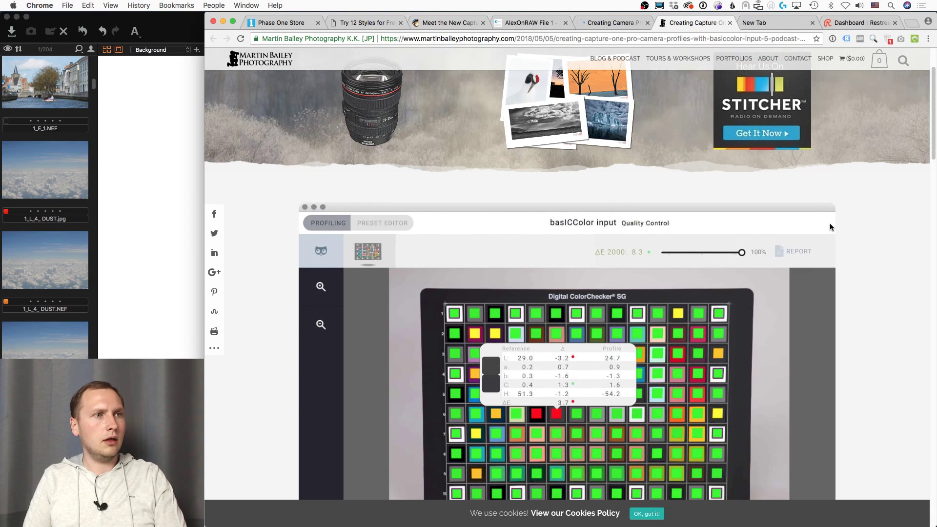
scroll(830, 227, down, 5)
scroll(831, 227, up, 3)
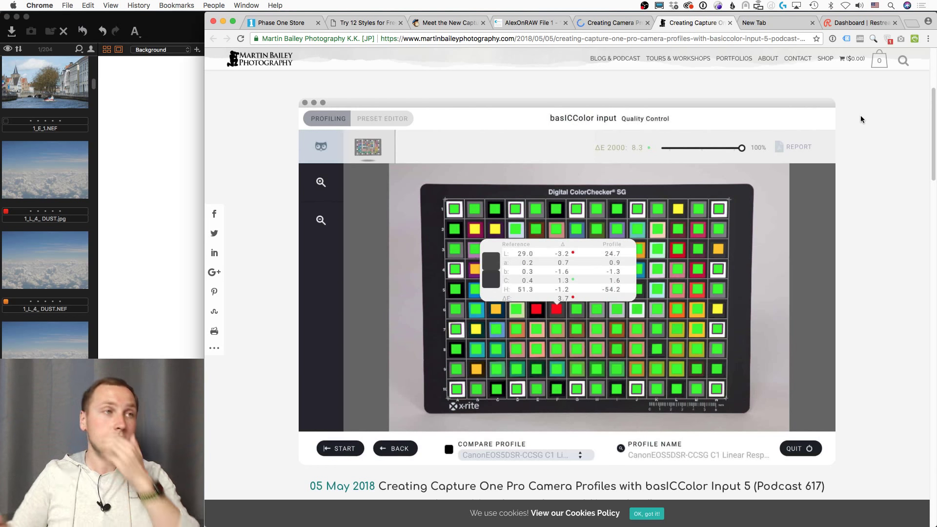
mouse_move(14, 101)
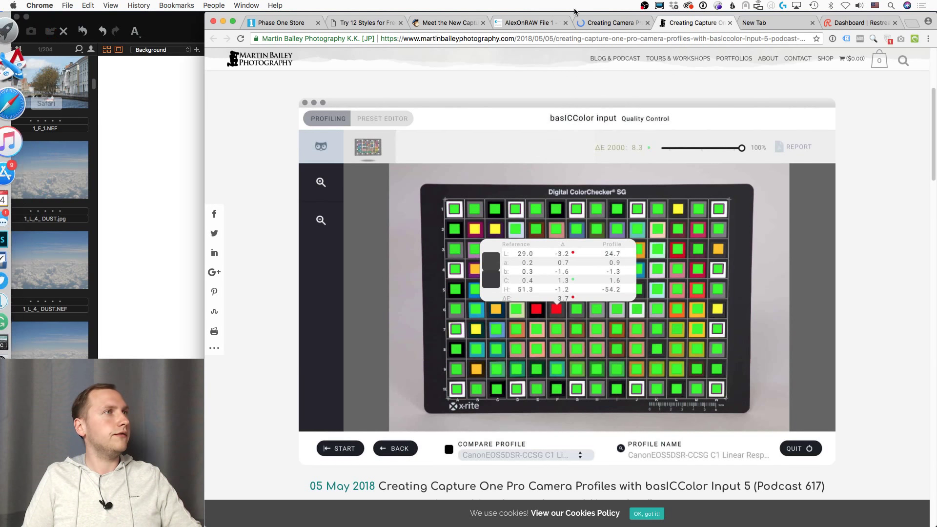
Step: From the free 12 styles trial page, open the 1Styles Original Film Styles Set page and scroll its details
click(355, 24)
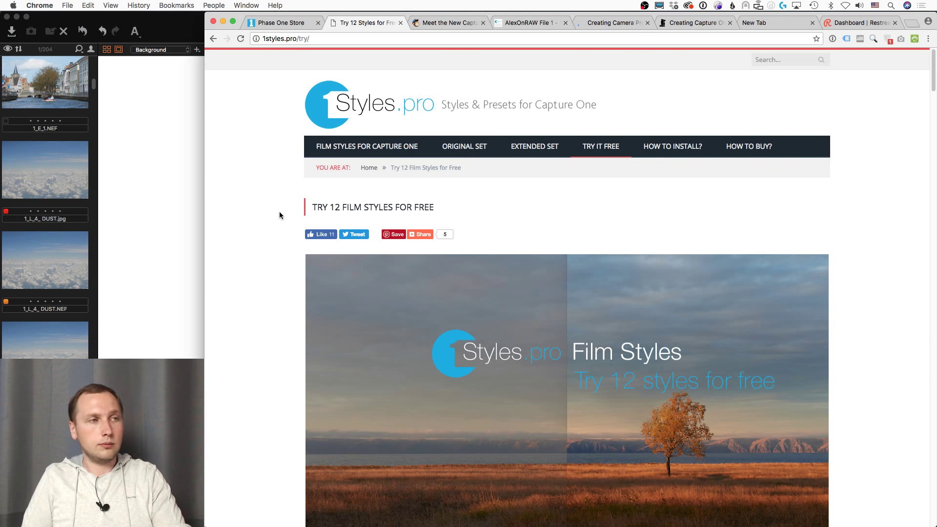
scroll(280, 215, down, 10)
scroll(285, 222, up, 10)
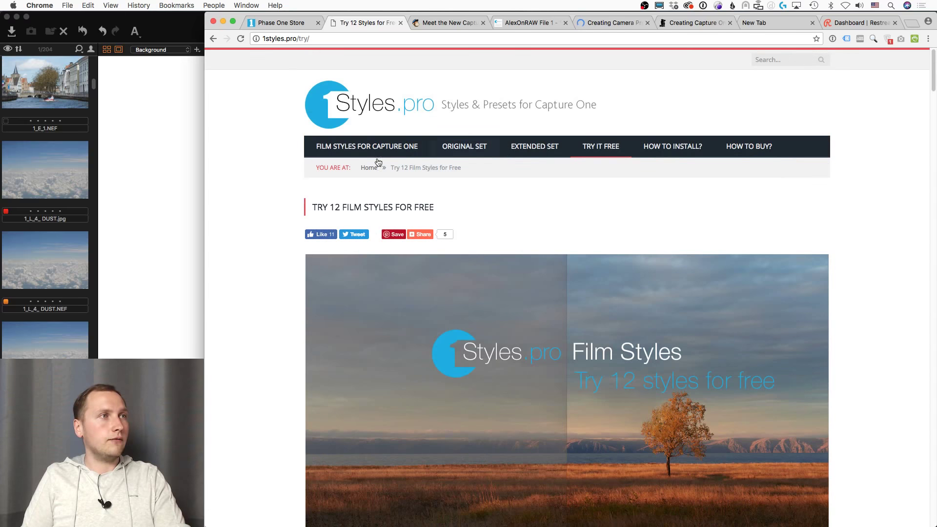
click(396, 150)
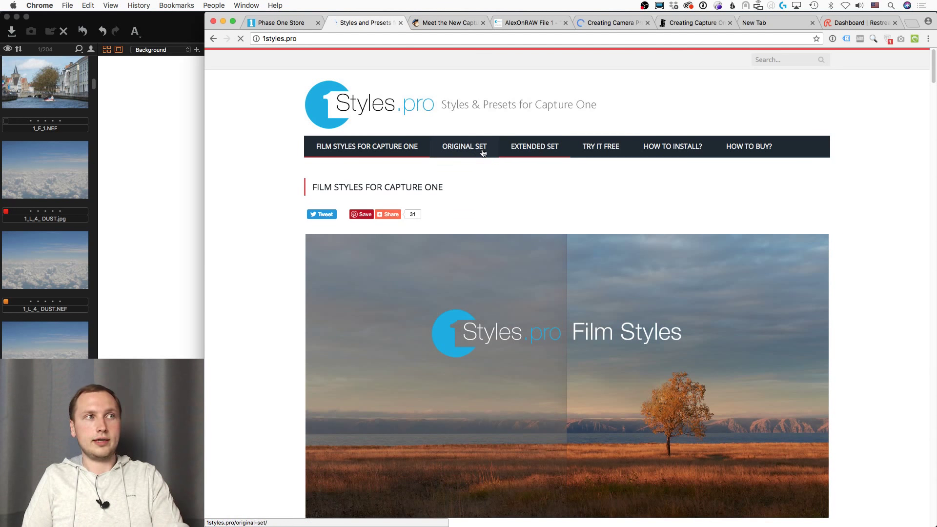
click(476, 149)
scroll(268, 210, down, 15)
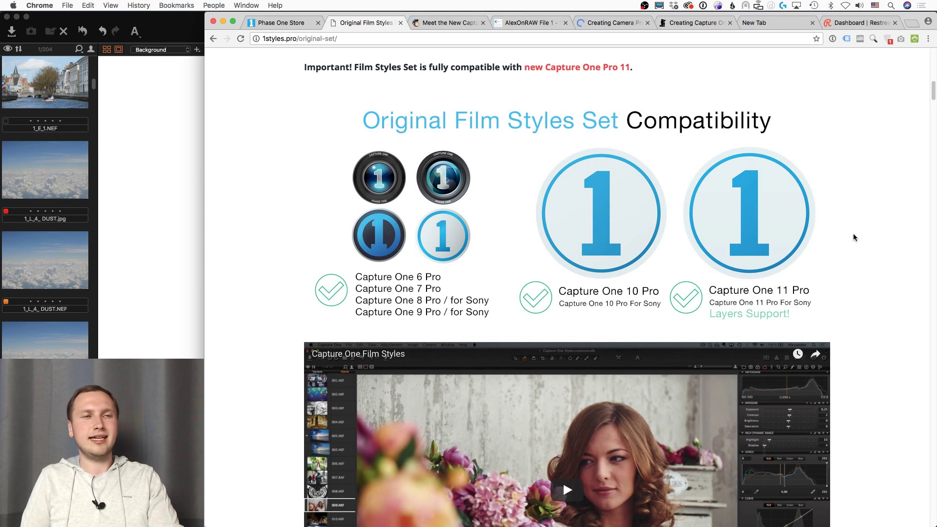
scroll(847, 263, up, 10)
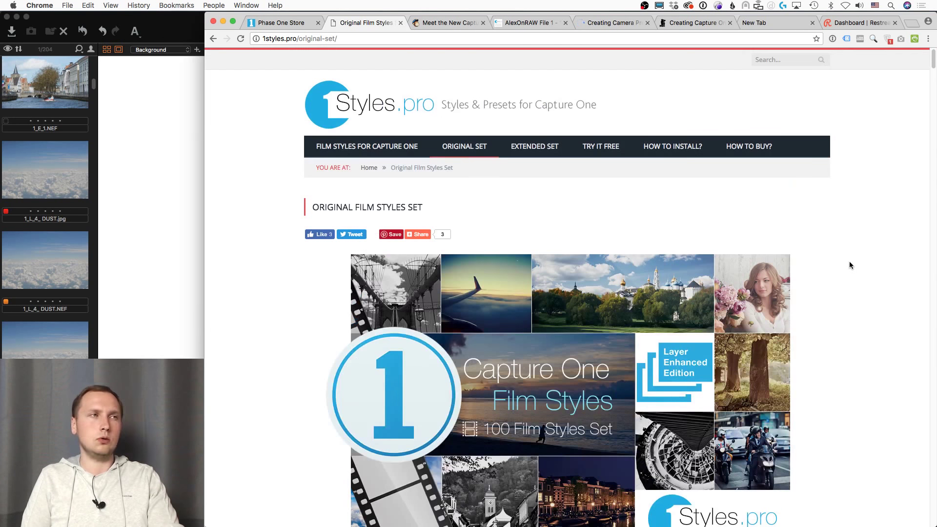
Step: Review the Extended Film Styles Set page, then view the Capture One Pro 11 order summary and newsletter archive
click(548, 150)
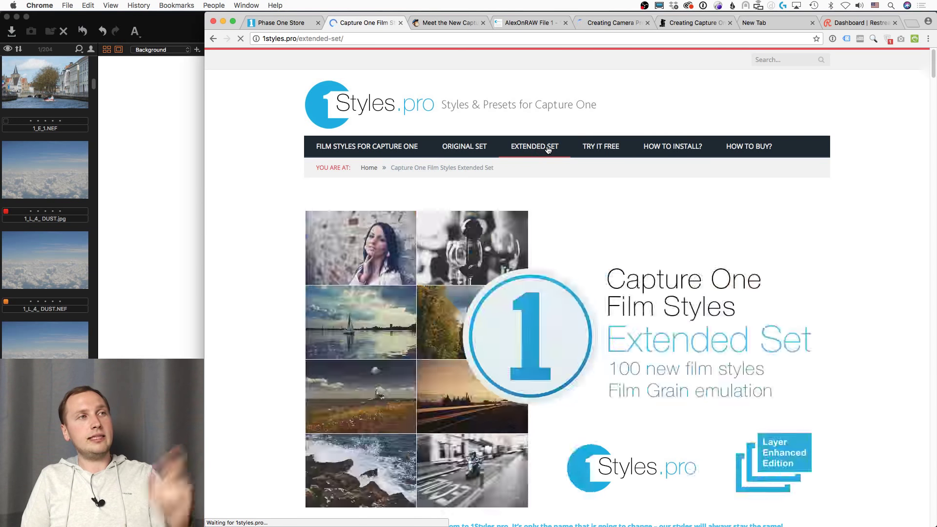
scroll(292, 232, down, 14)
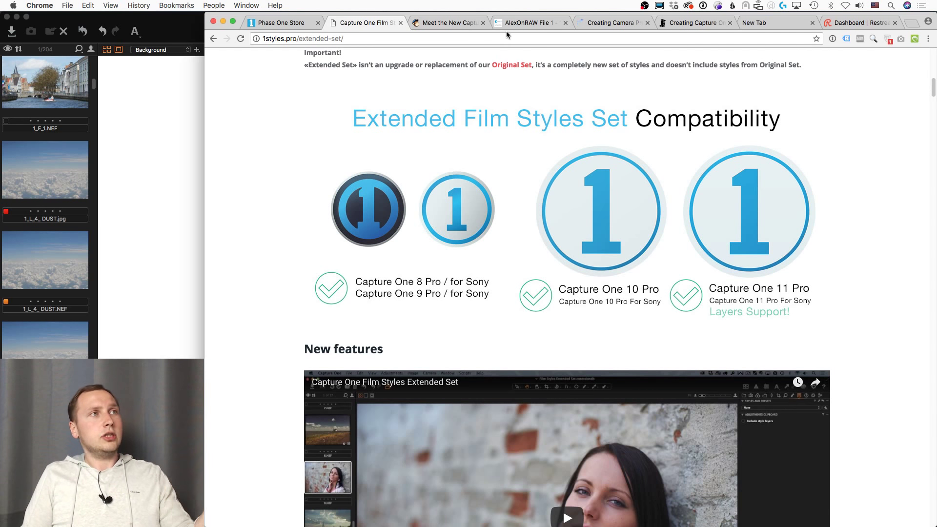
click(276, 23)
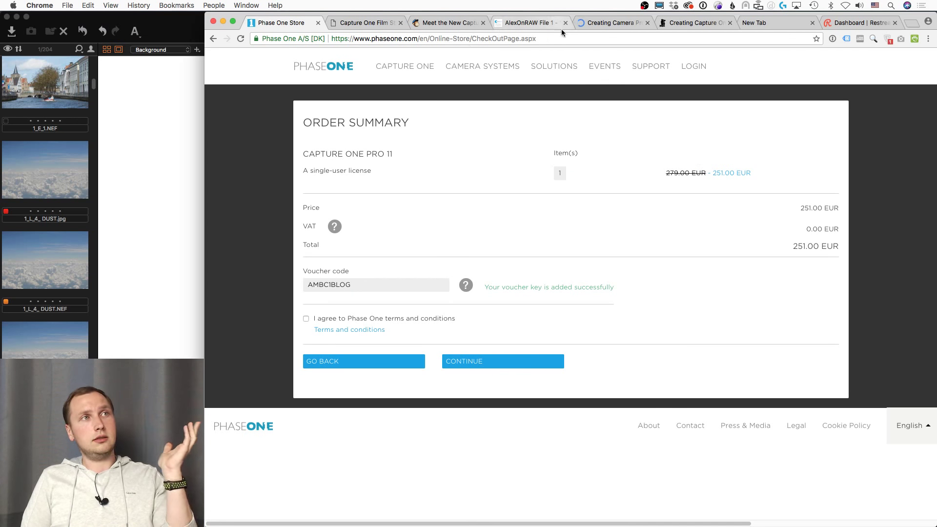
click(447, 23)
scroll(371, 434, up, 20)
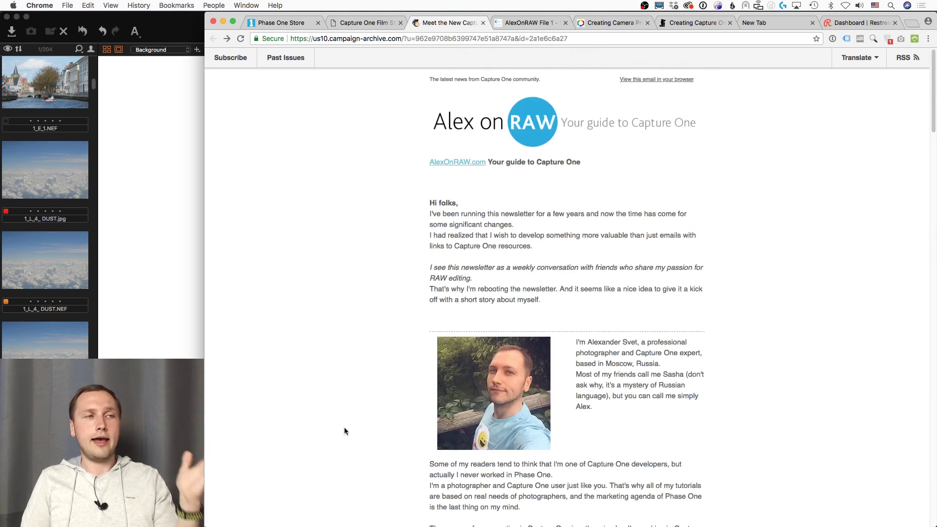